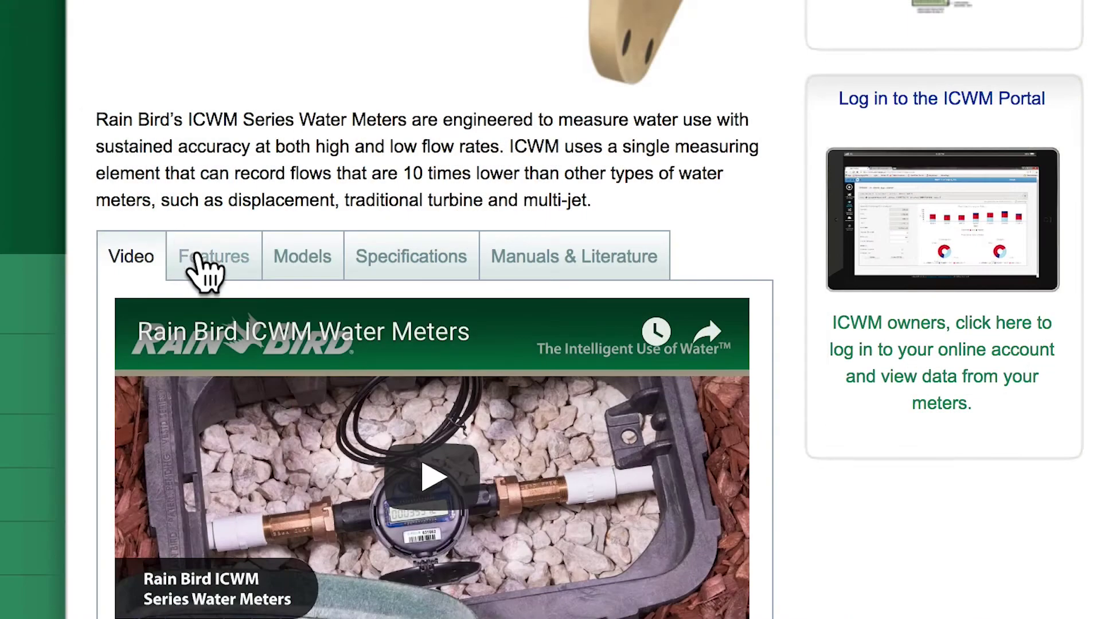
# Browse the ICWM meter's Features, Models, Specifications and Manuals & Literature tabs, then go to the portal sign-in
pyautogui.click(217, 266)
pyautogui.click(298, 271)
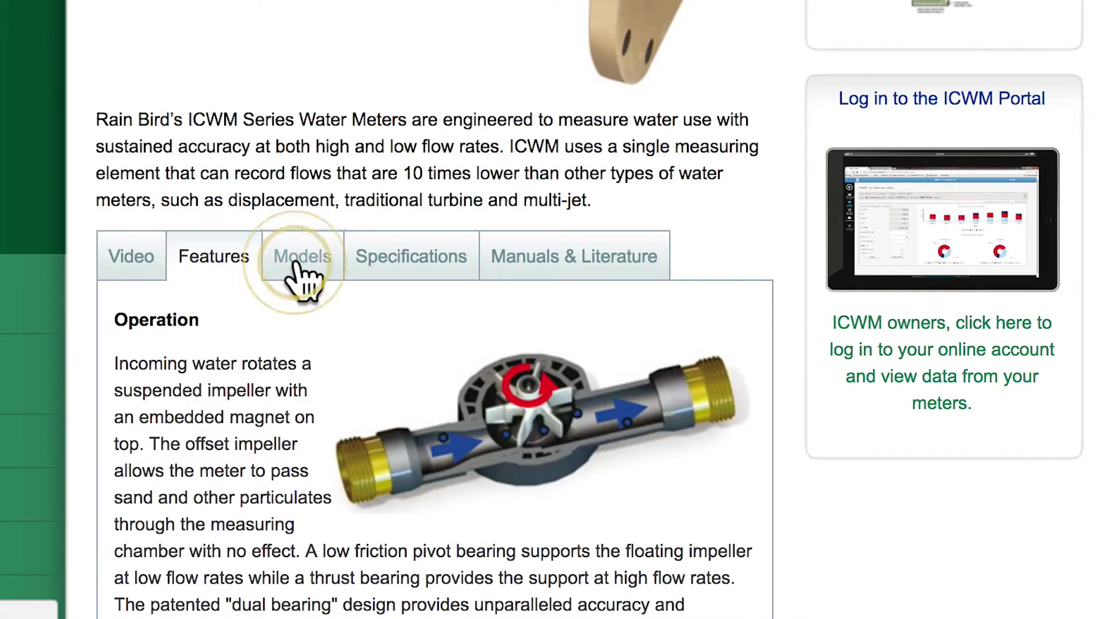
pyautogui.click(392, 263)
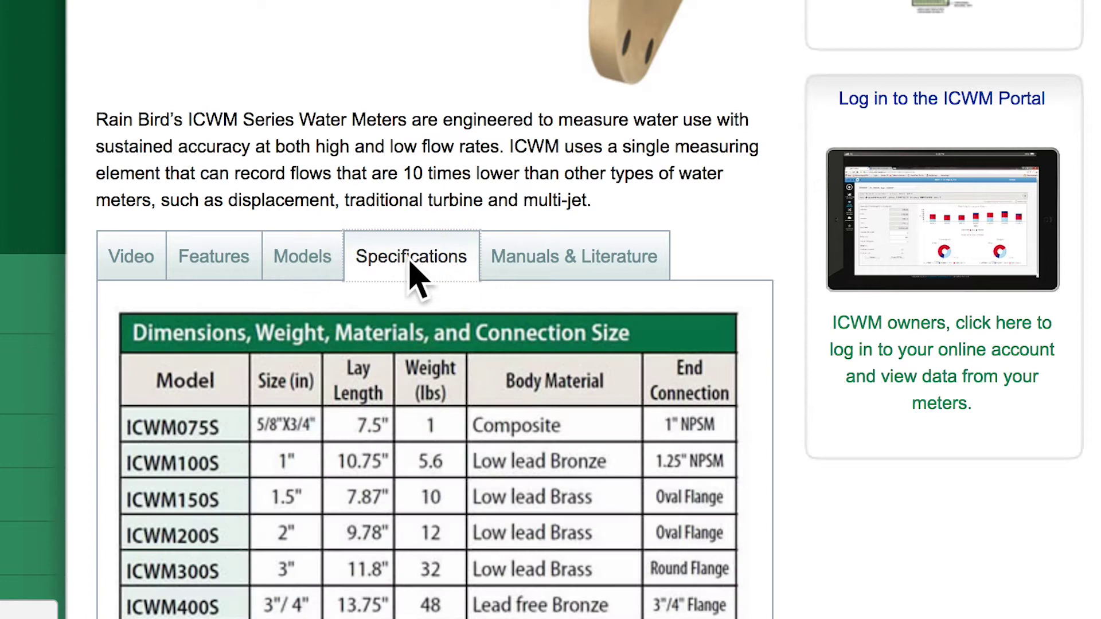
pyautogui.click(530, 267)
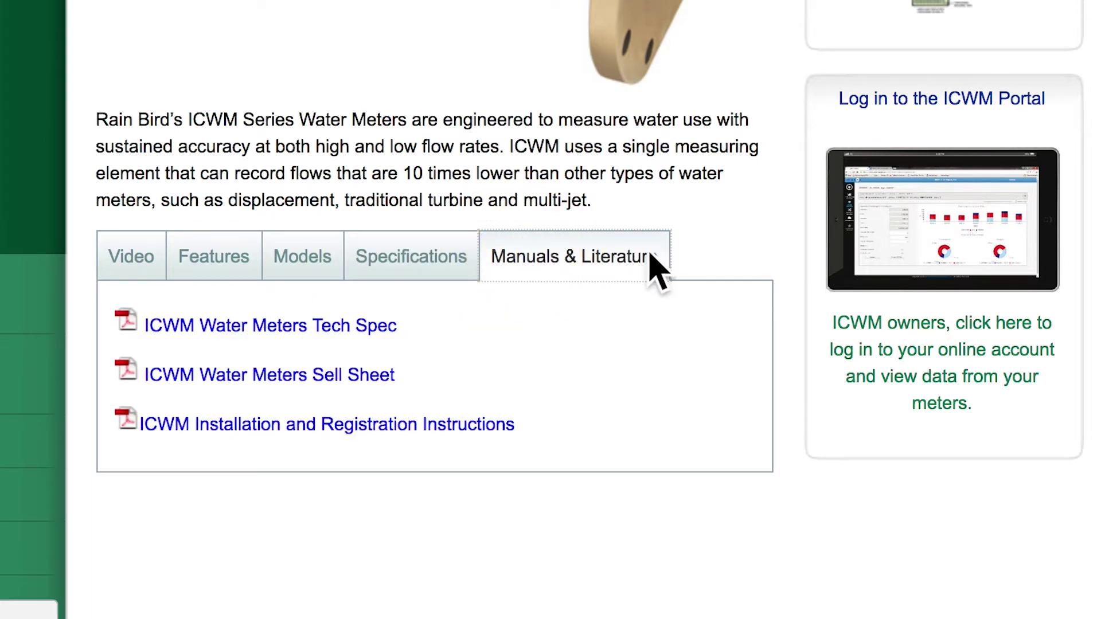
pyautogui.click(911, 234)
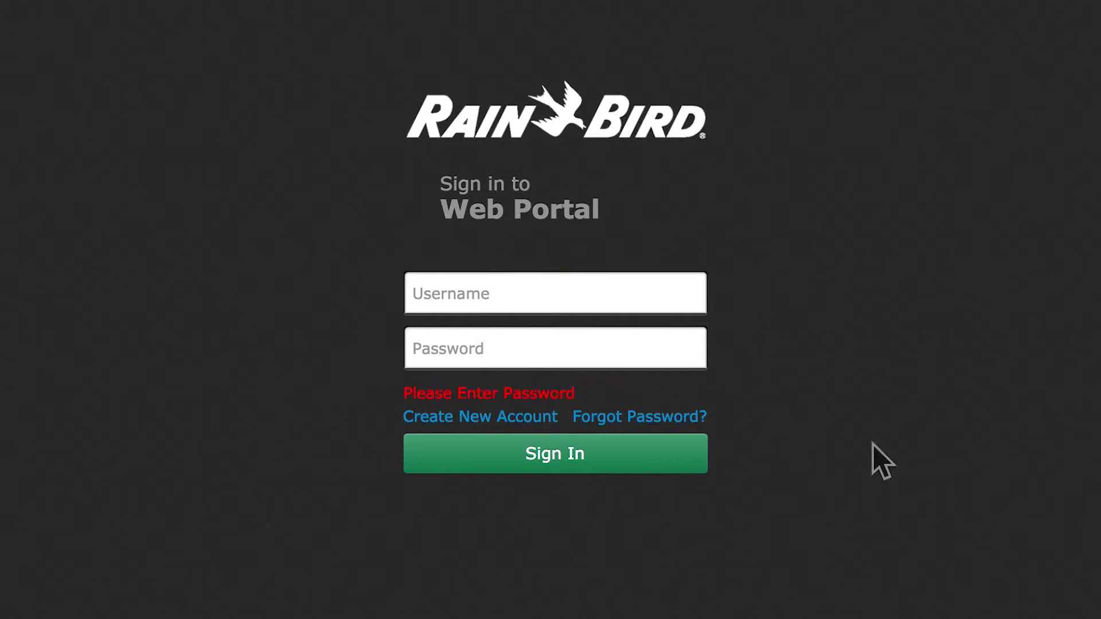
# Register a new portal account, entering the meter's VN ID and security passcode
pyautogui.click(536, 423)
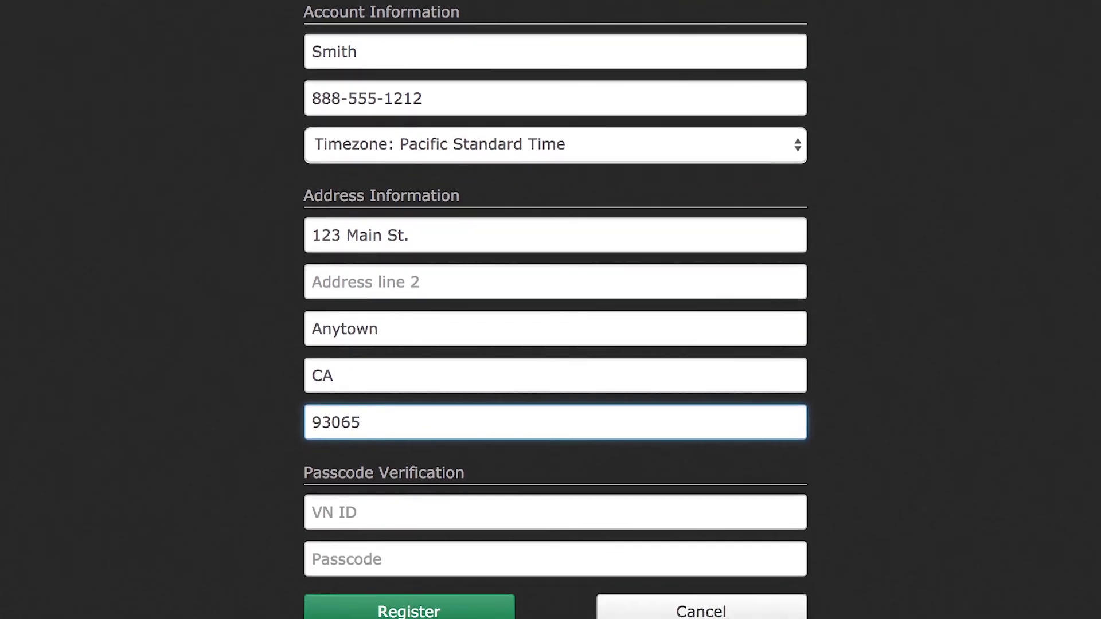
pyautogui.press('Tab')
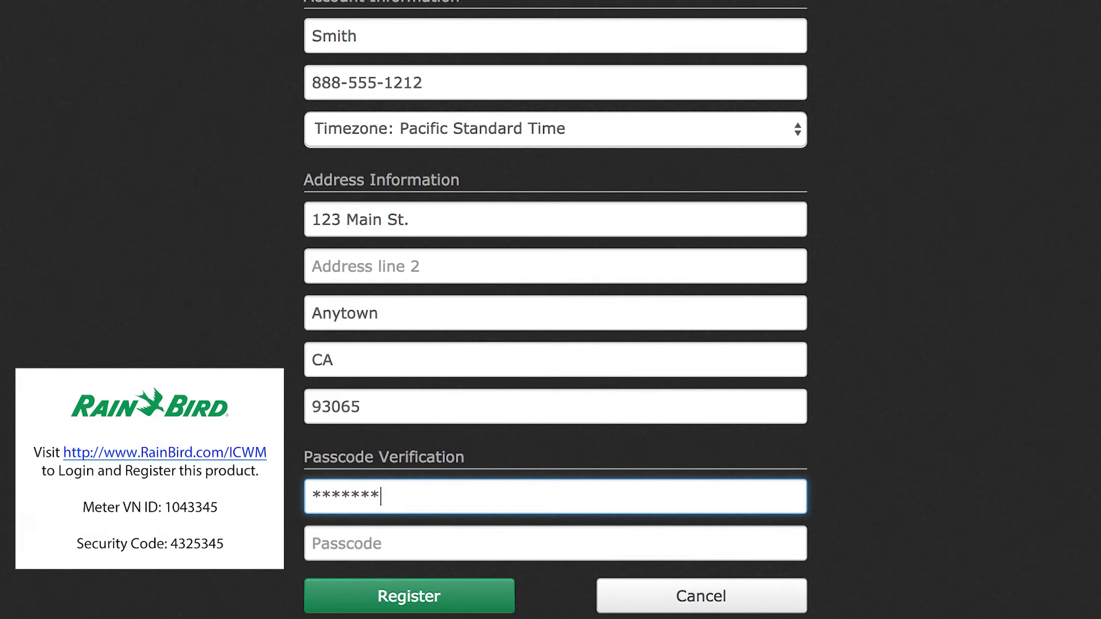
pyautogui.press('Tab')
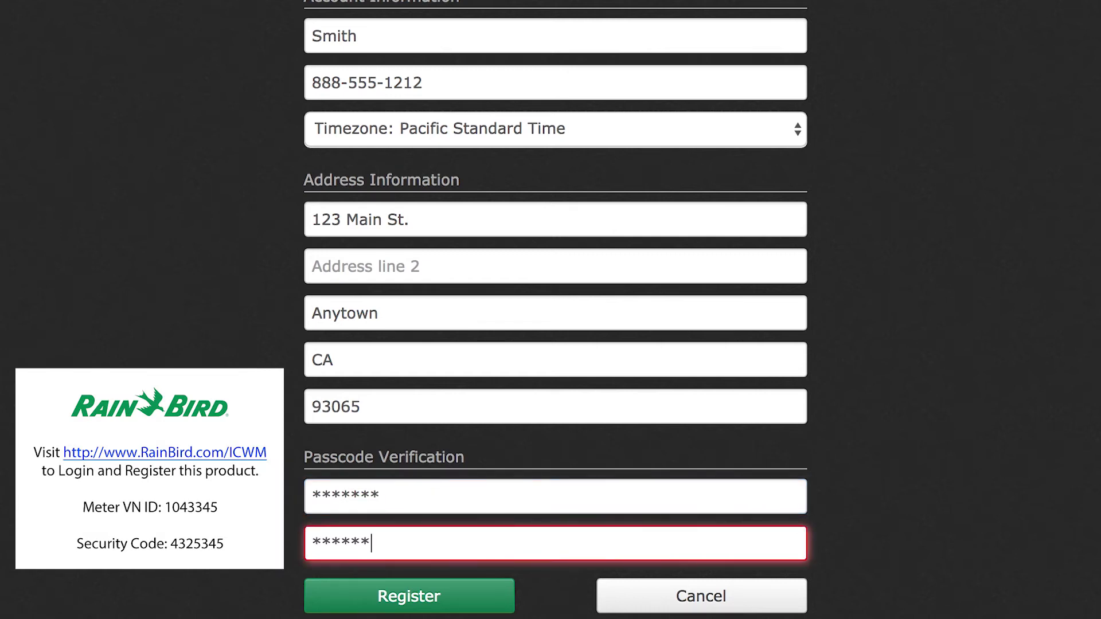
pyautogui.click(483, 594)
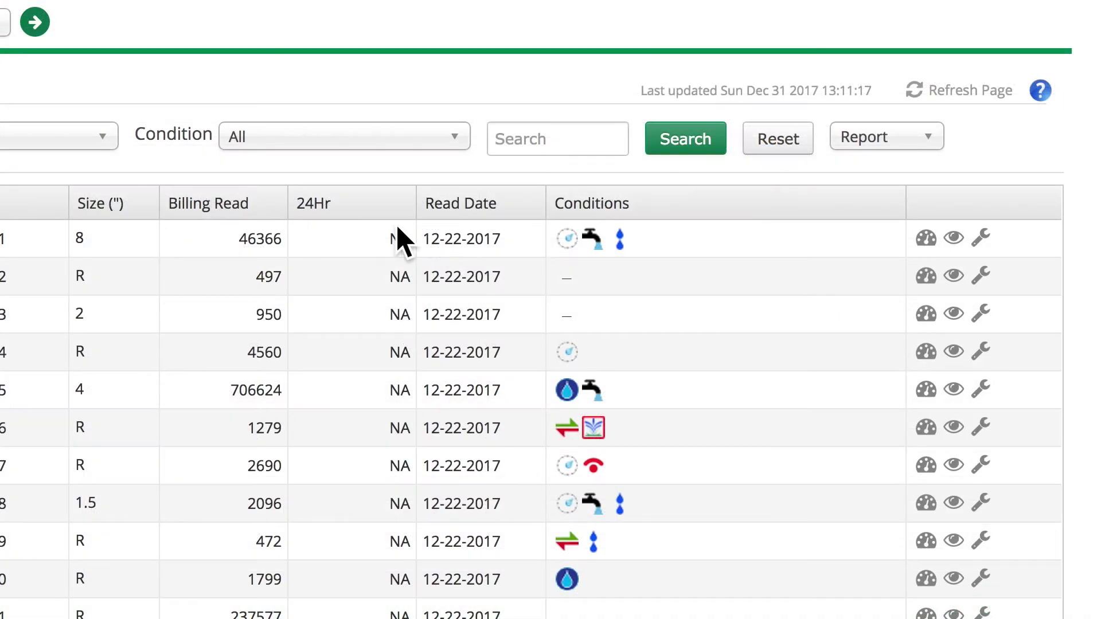
# View and close the configuration details for endpoint 9990018
pyautogui.moveTo(792, 179)
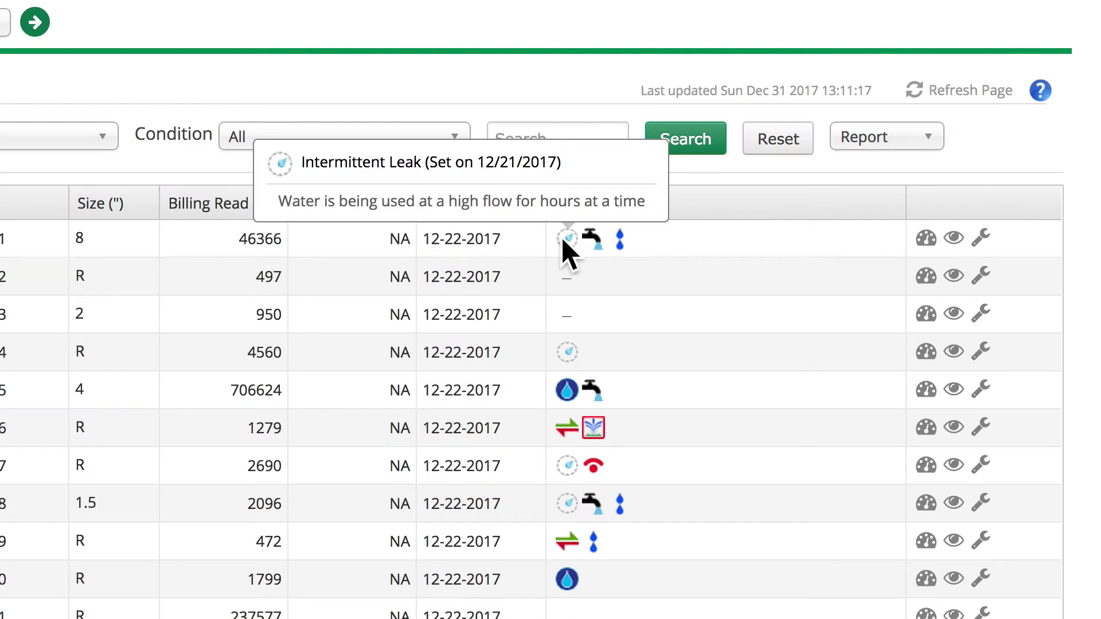
pyautogui.moveTo(585, 244)
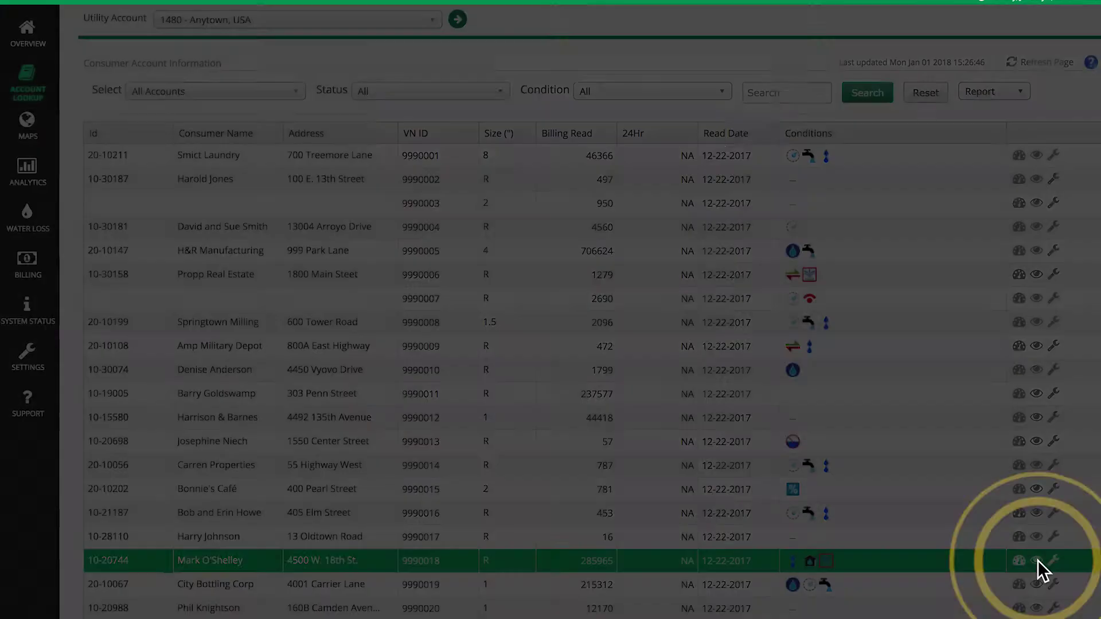
pyautogui.click(1038, 560)
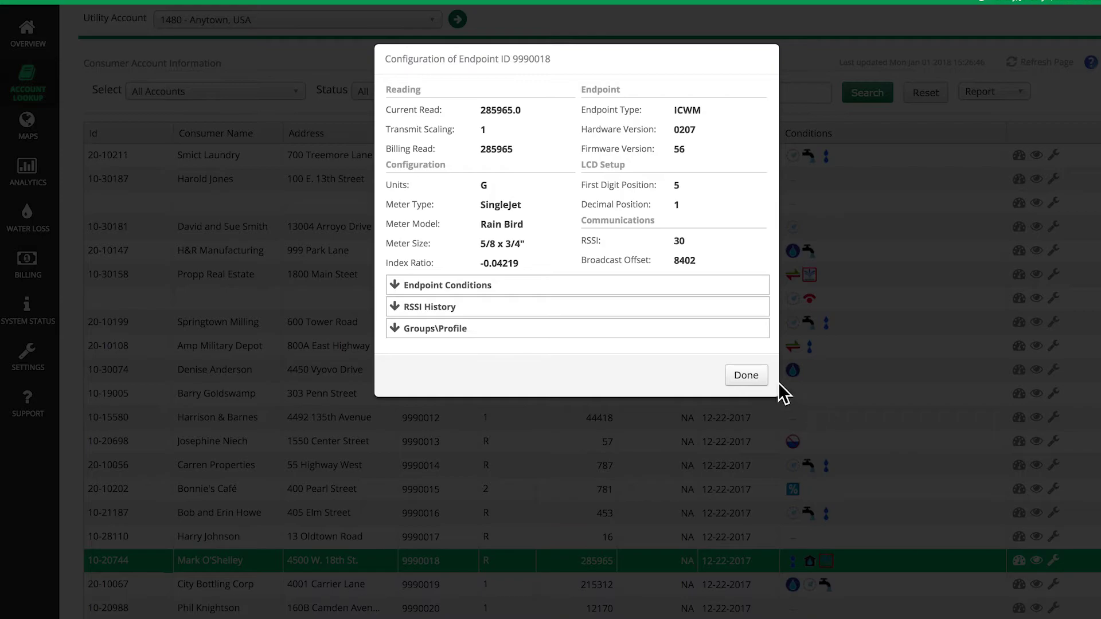
pyautogui.click(747, 376)
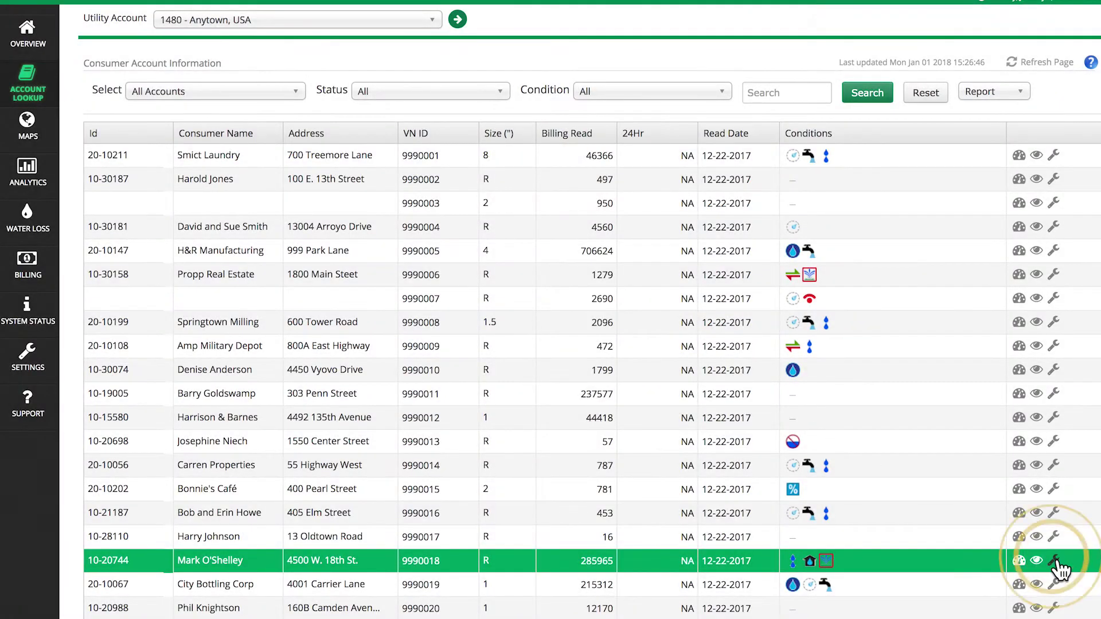
# Check endpoint 9990018's consumer information without saving edits, then open its consumption history
pyautogui.click(1053, 560)
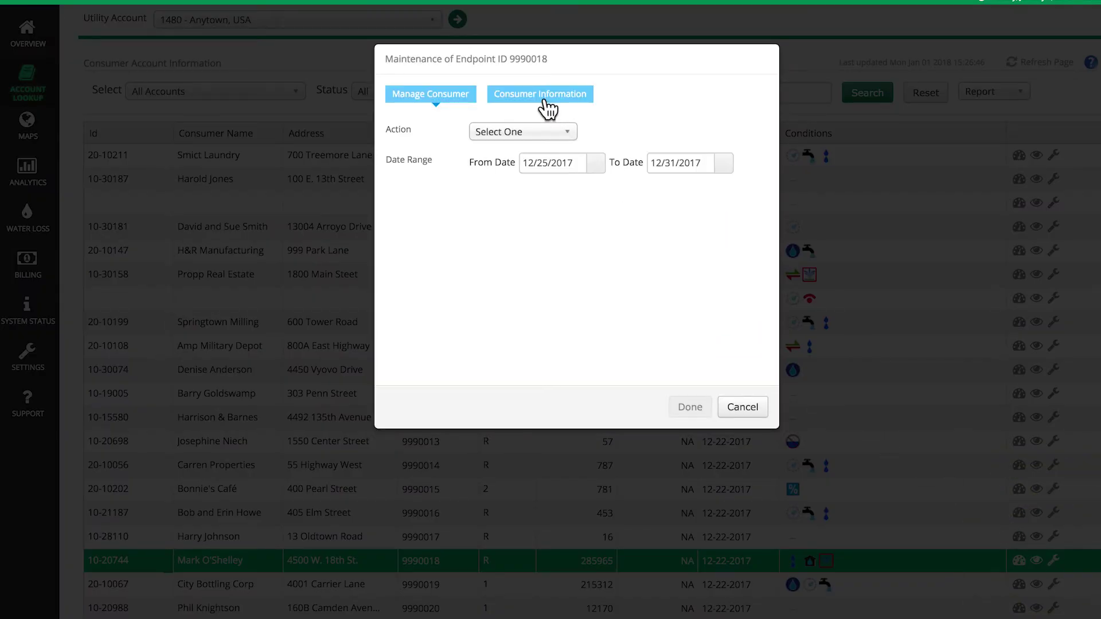
pyautogui.click(550, 98)
pyautogui.click(488, 193)
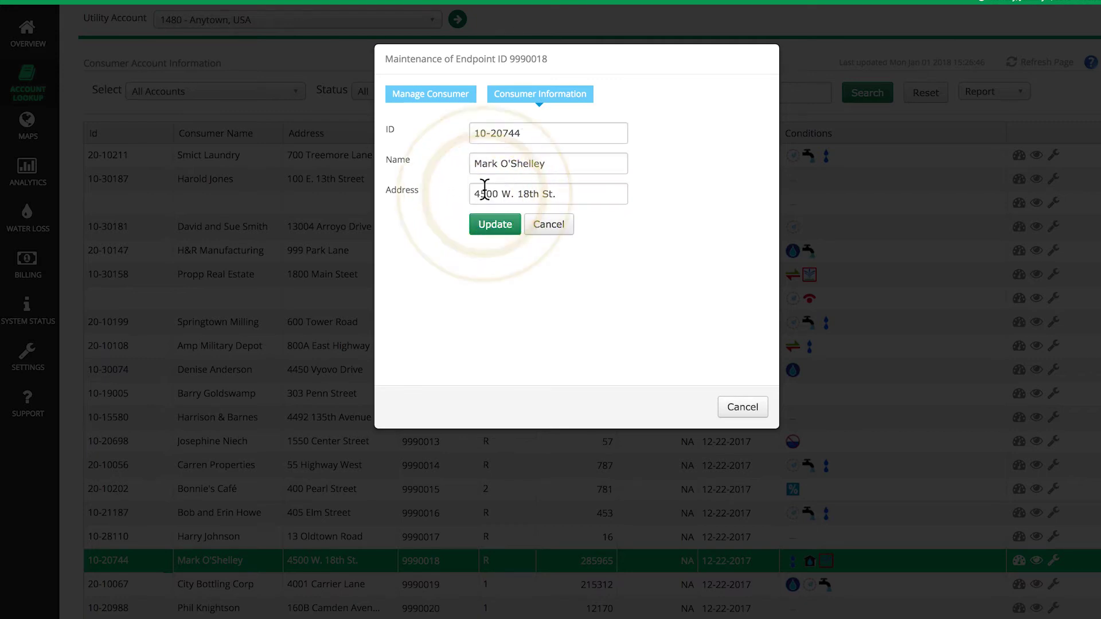
pyautogui.click(743, 407)
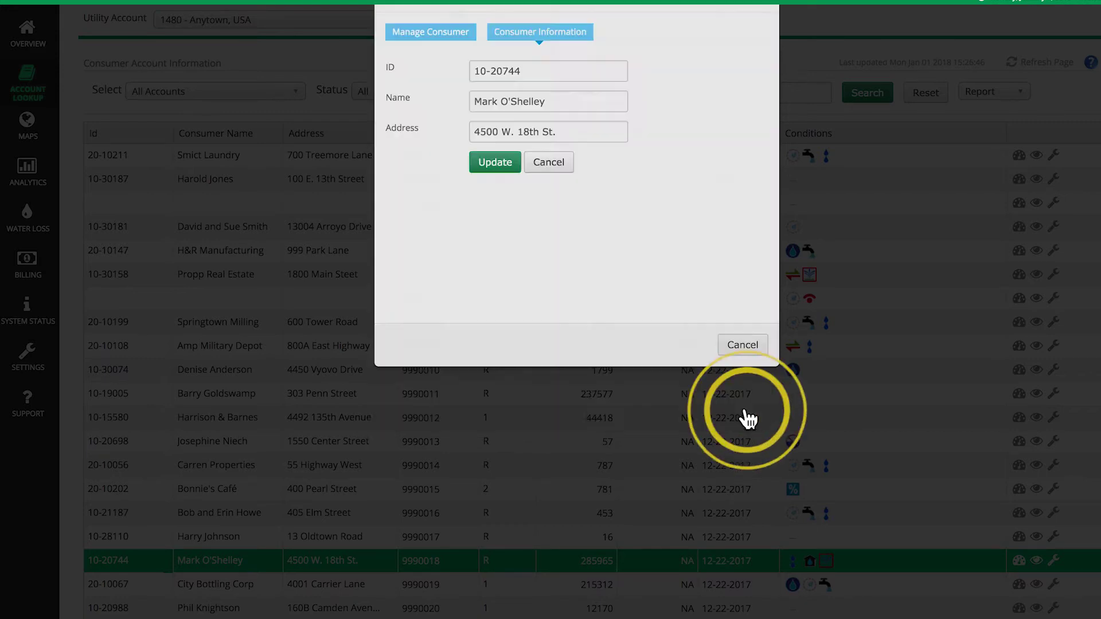
pyautogui.click(1020, 562)
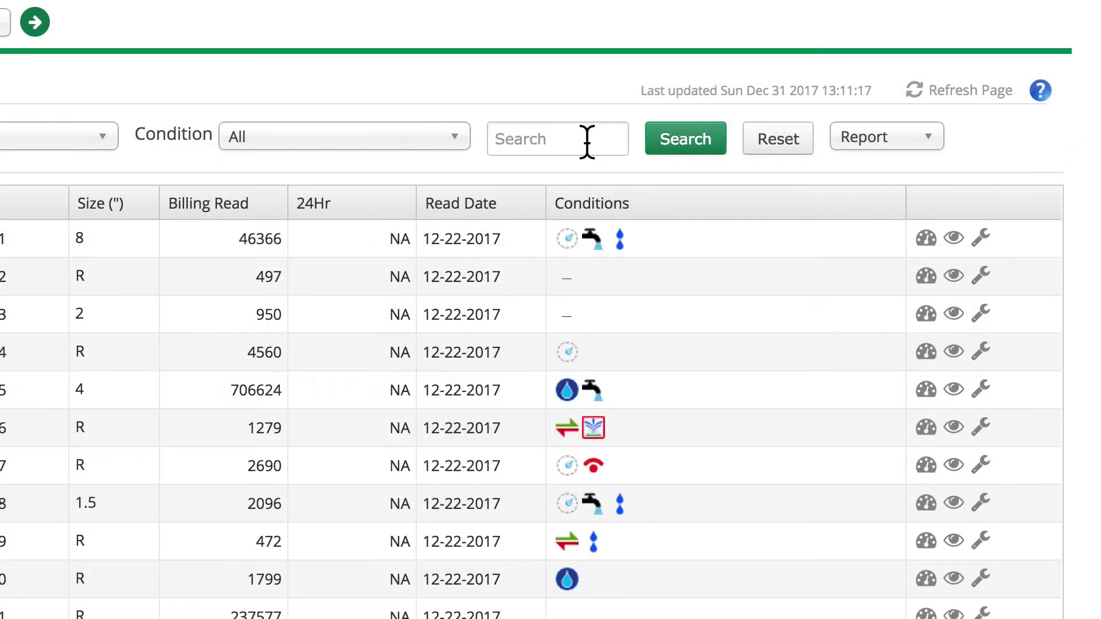
# Search the accounts for 'smith', then export the account list as an Excel report
pyautogui.click(582, 140)
pyautogui.write('smith')
pyautogui.click(671, 148)
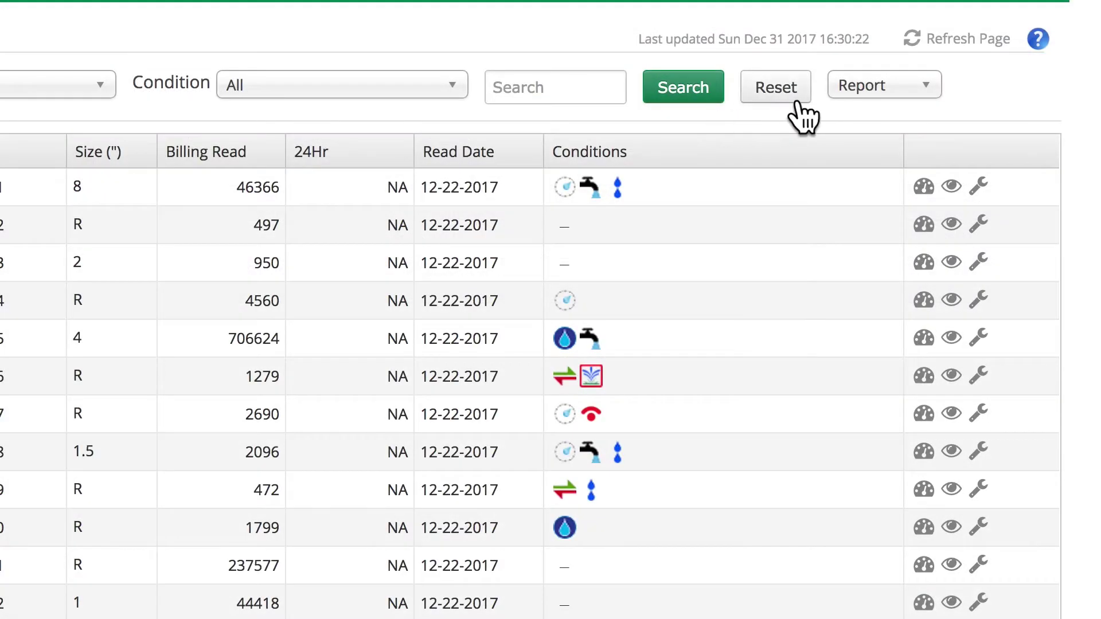
pyautogui.click(873, 92)
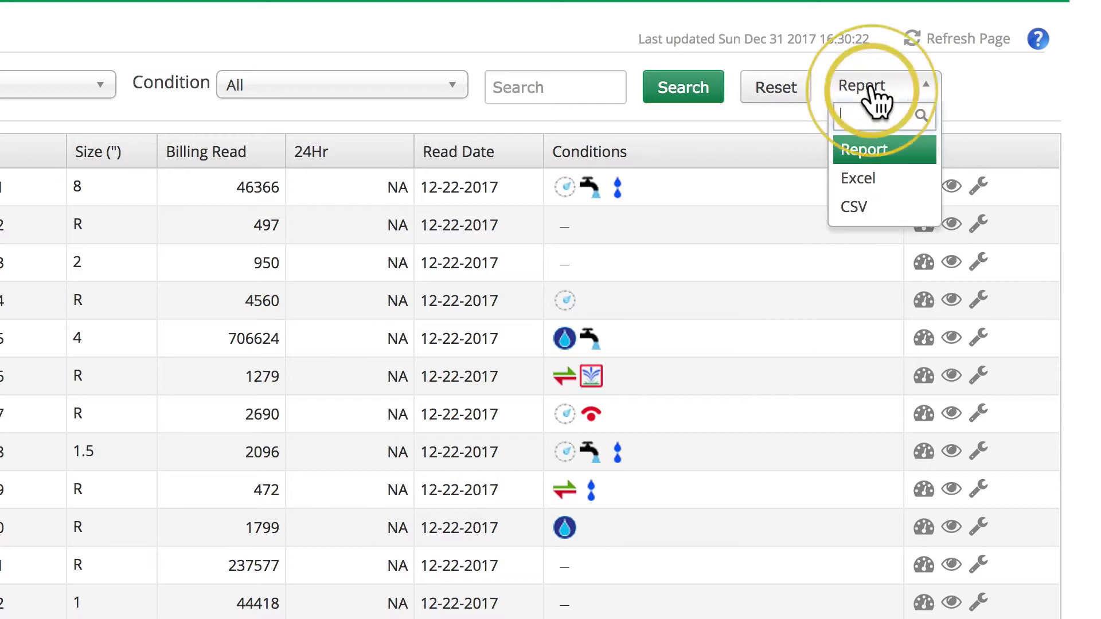
pyautogui.click(861, 178)
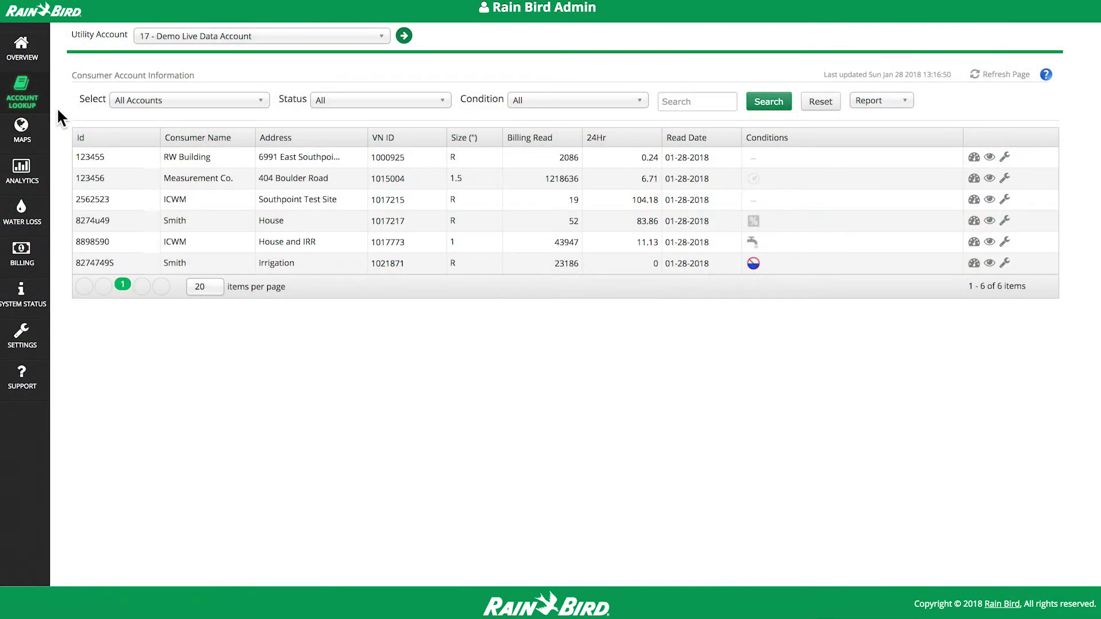
# Show the meter map in satellite view, zoom two levels onto Lake Nona, and open a meter's details
pyautogui.click(43, 129)
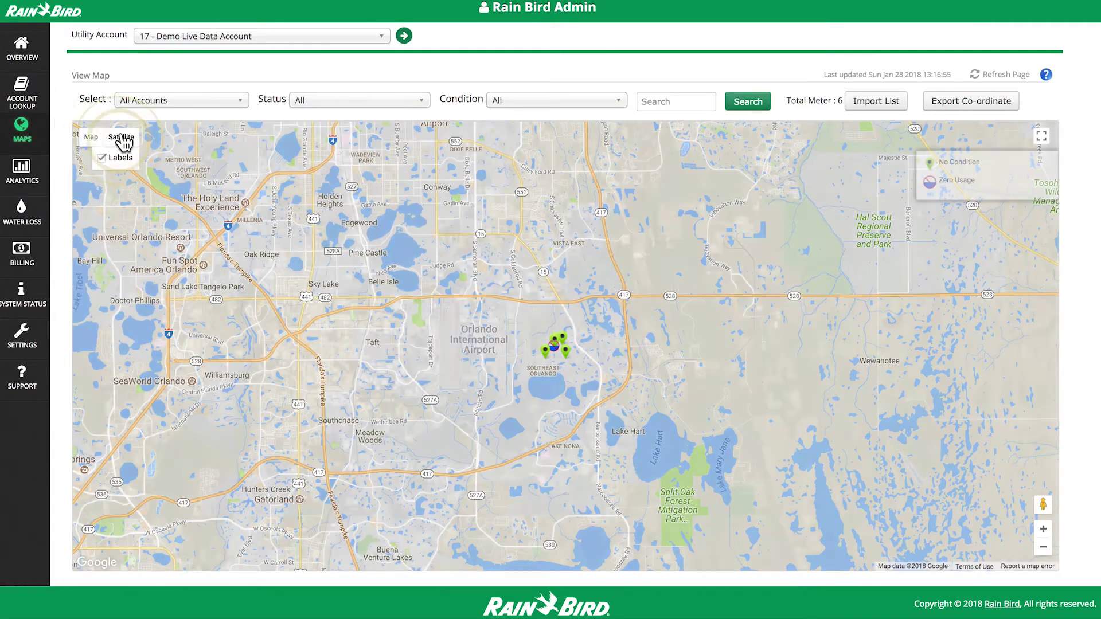
pyautogui.click(121, 137)
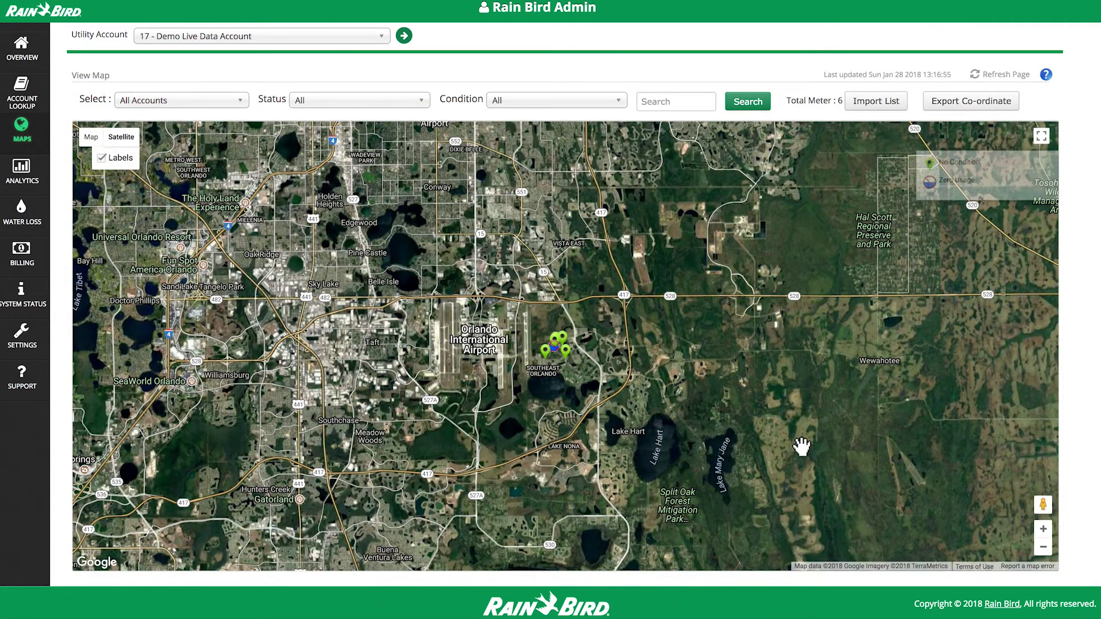
pyautogui.click(1042, 530)
pyautogui.click(1043, 529)
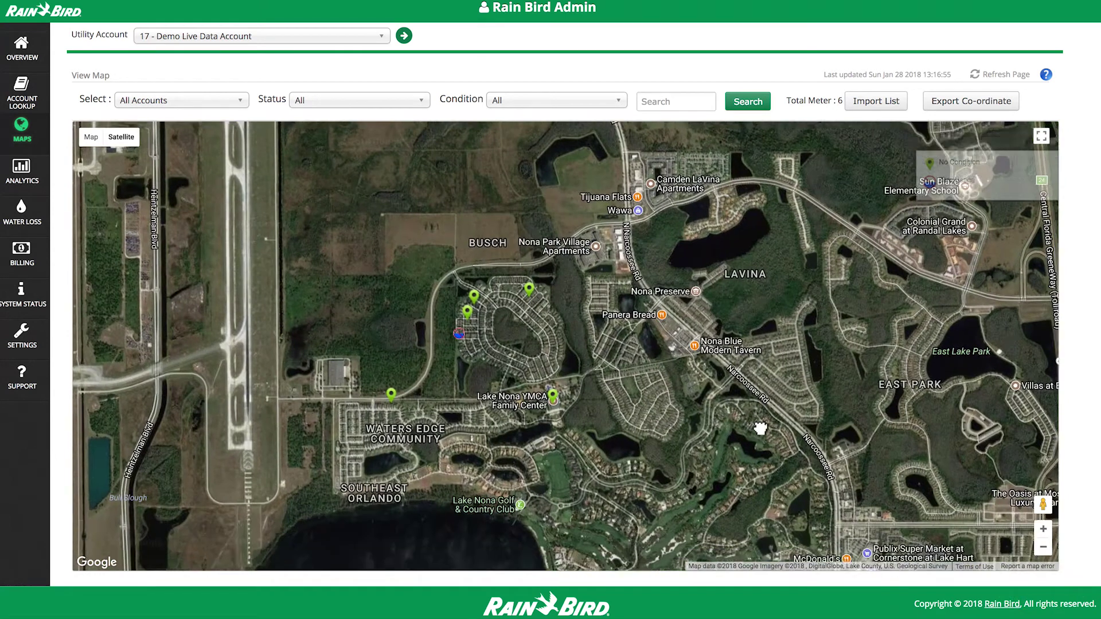
pyautogui.moveTo(762, 430); pyautogui.dragTo(744, 394)
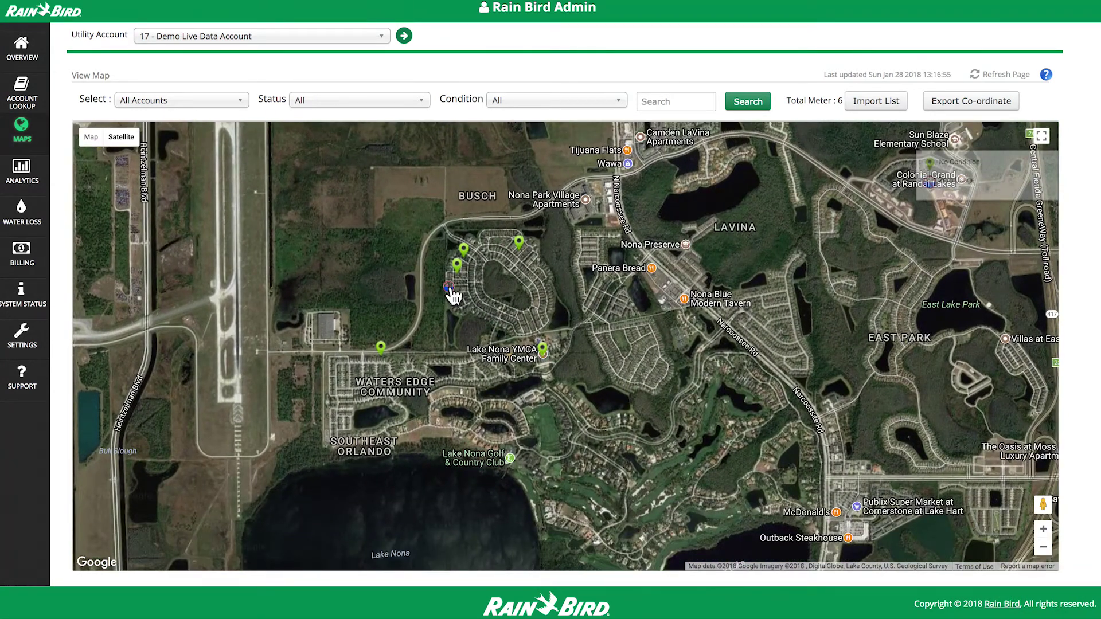
pyautogui.click(449, 286)
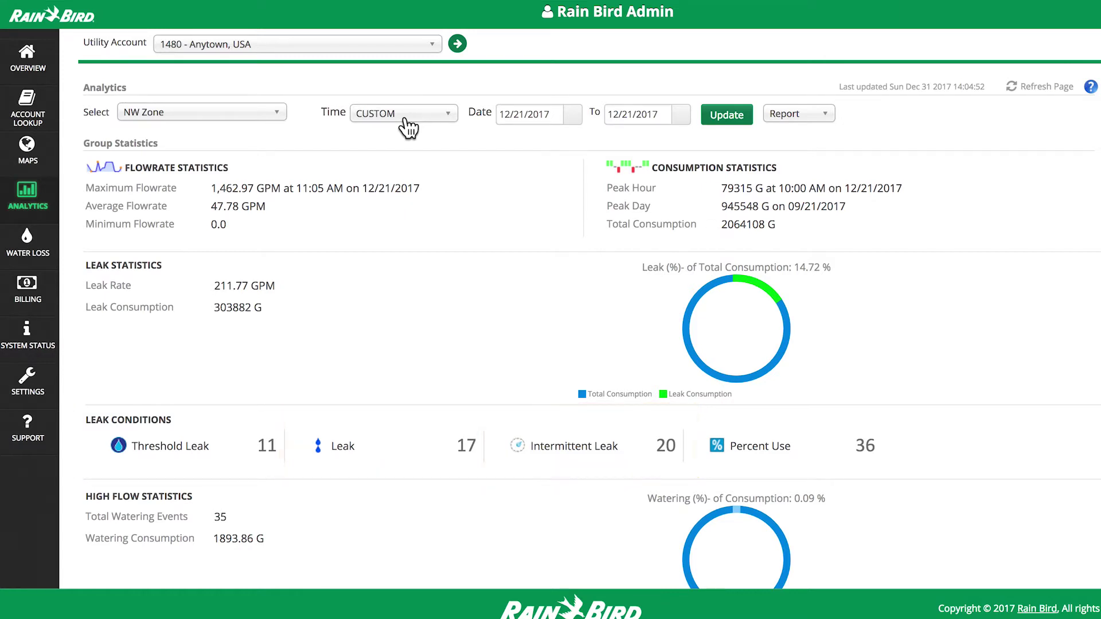
# Keep the Analytics selection on NW Zone and export its statistics as a PDF
pyautogui.click(271, 120)
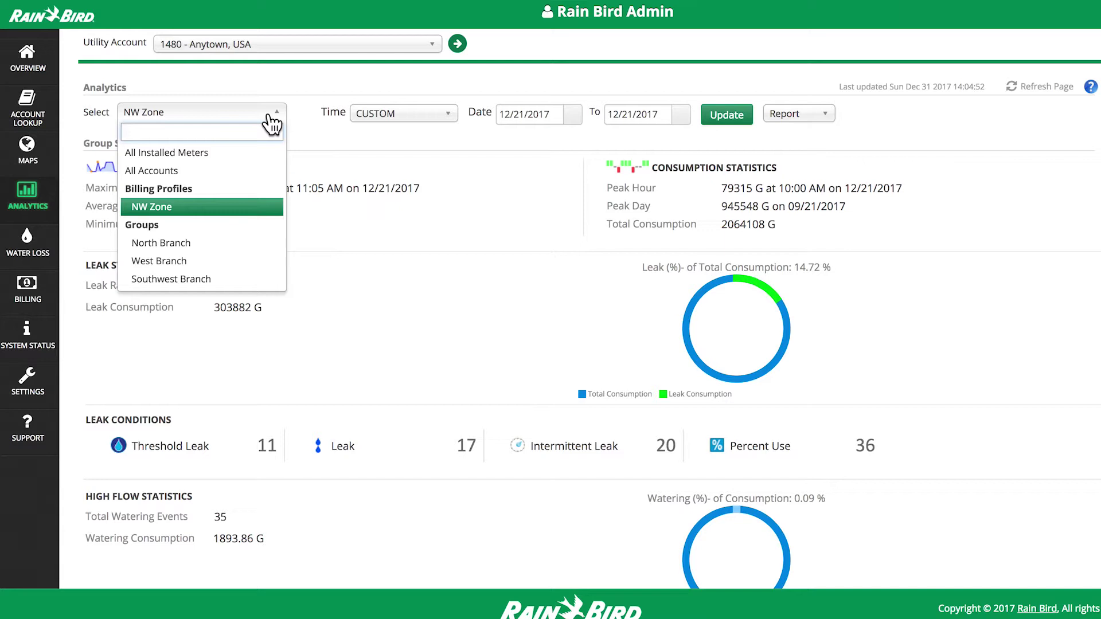
pyautogui.click(271, 122)
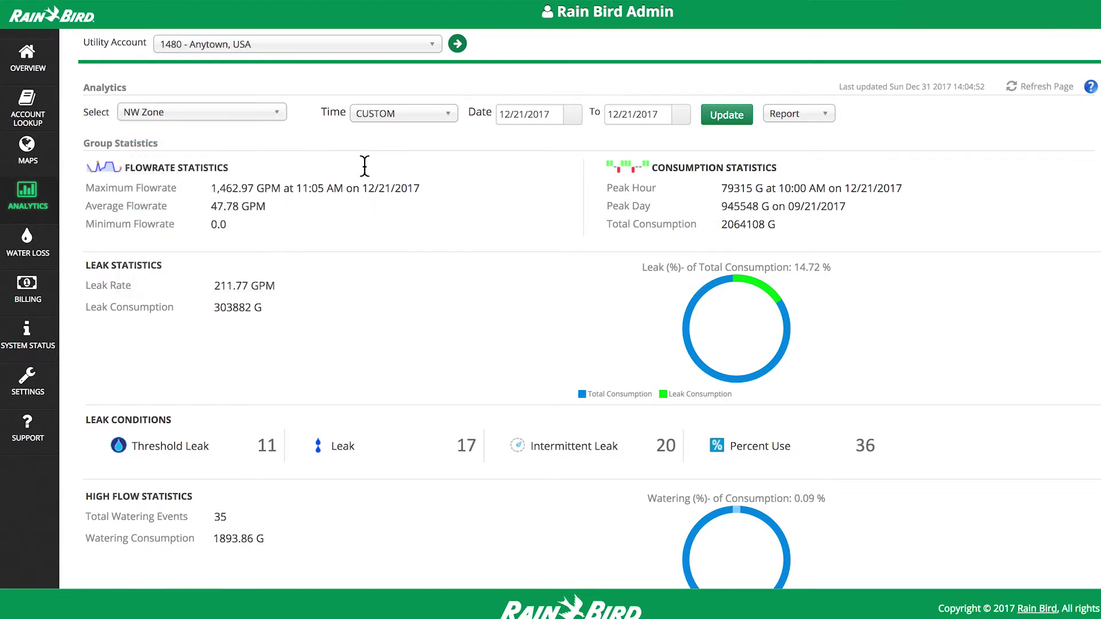
pyautogui.click(797, 120)
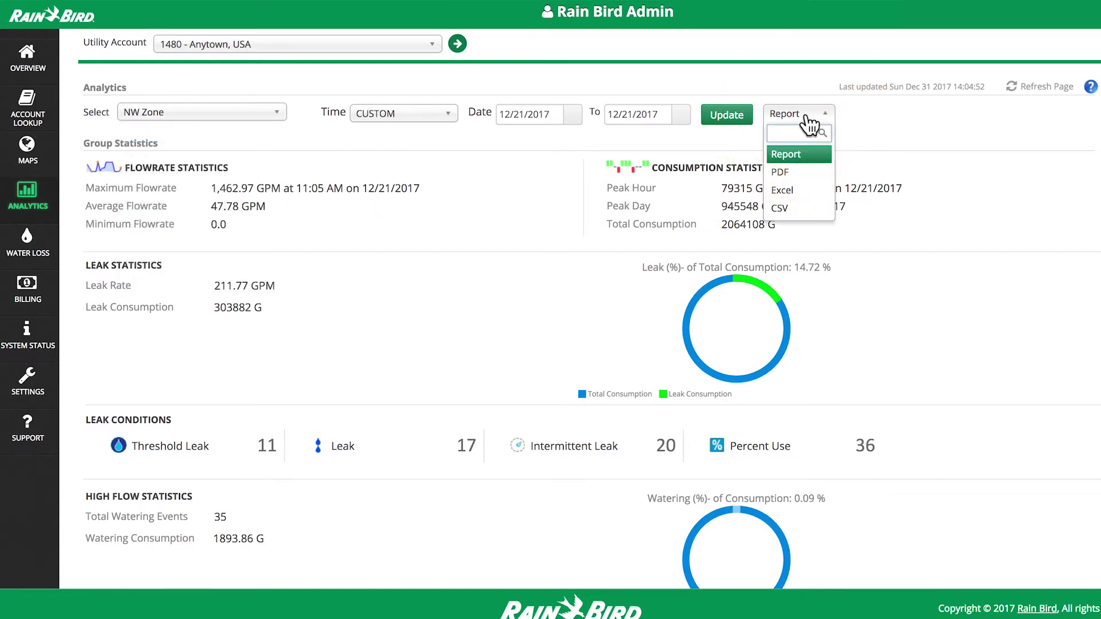
pyautogui.click(799, 173)
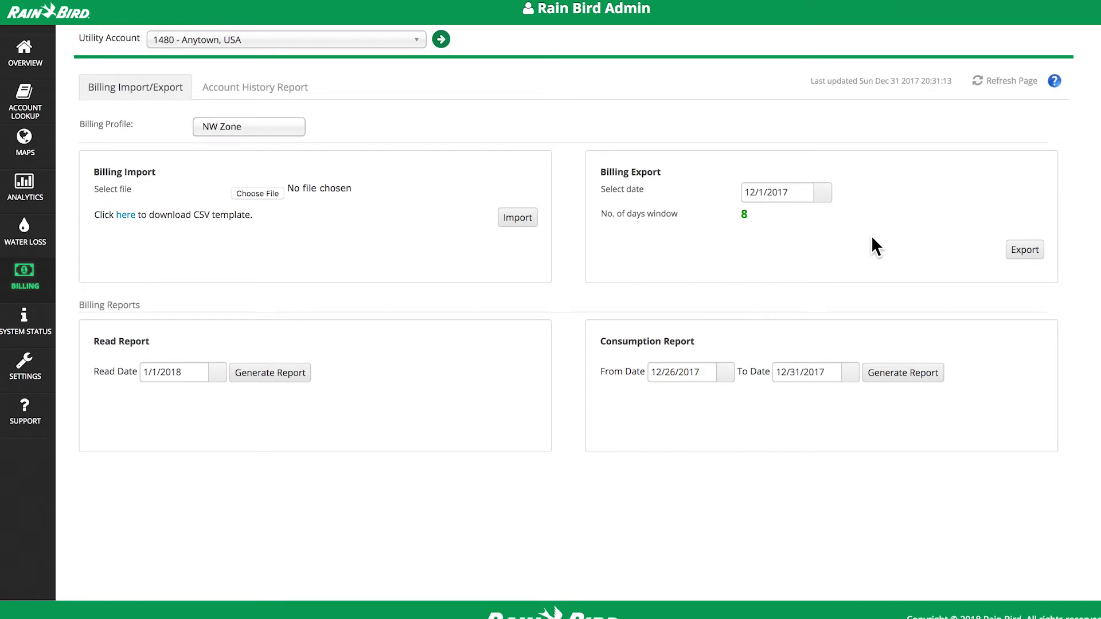
# Export the NW Zone billing file for 12/15/2017
pyautogui.click(823, 194)
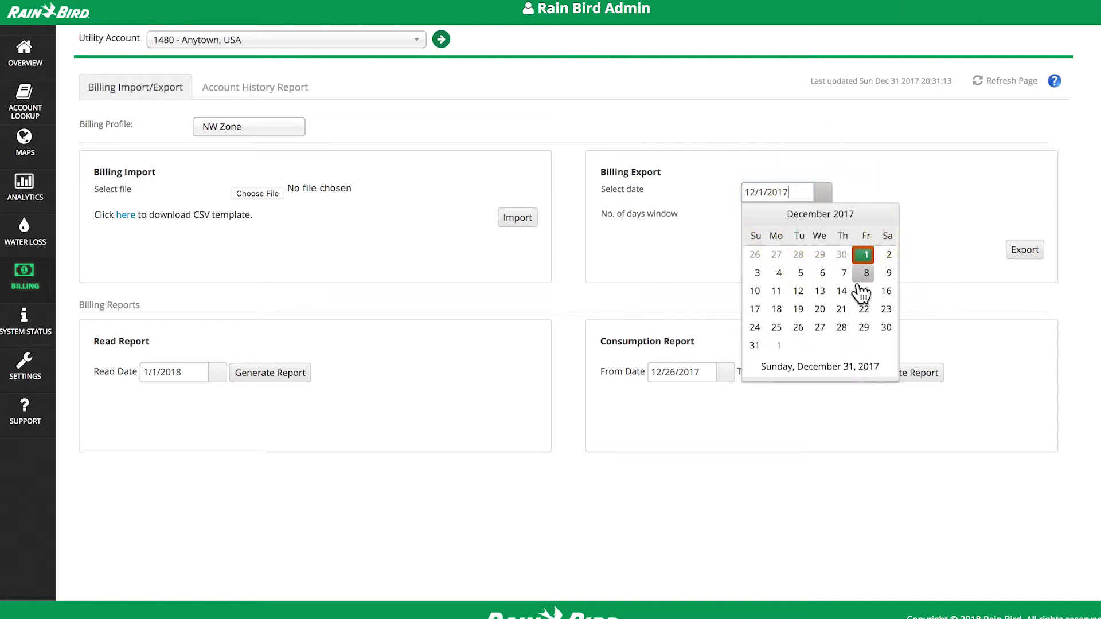
pyautogui.click(863, 291)
pyautogui.click(1024, 250)
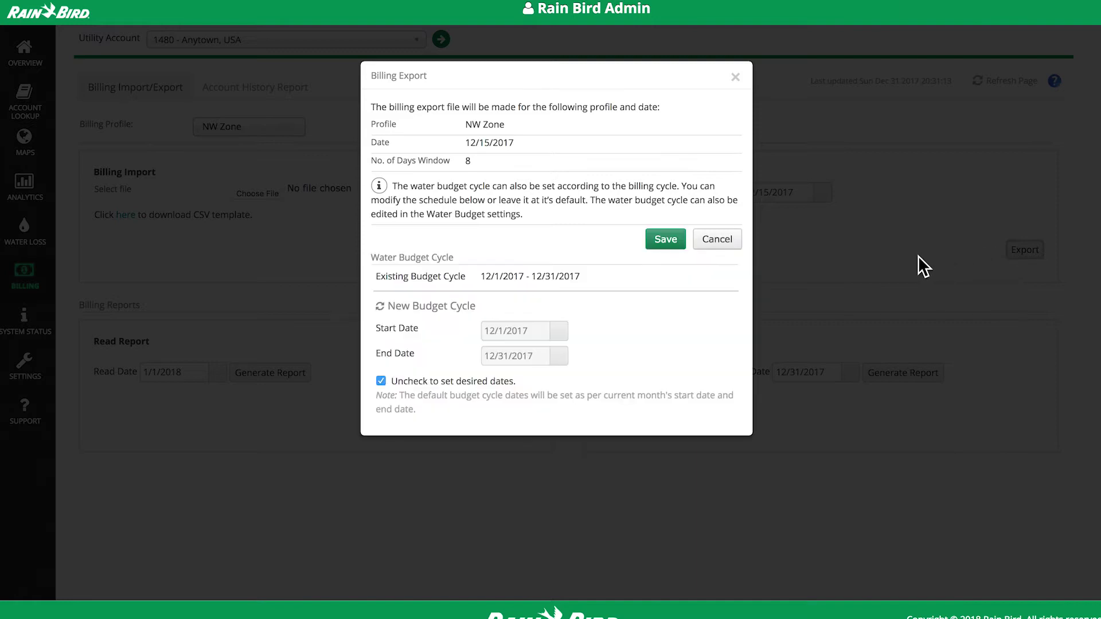
pyautogui.click(670, 241)
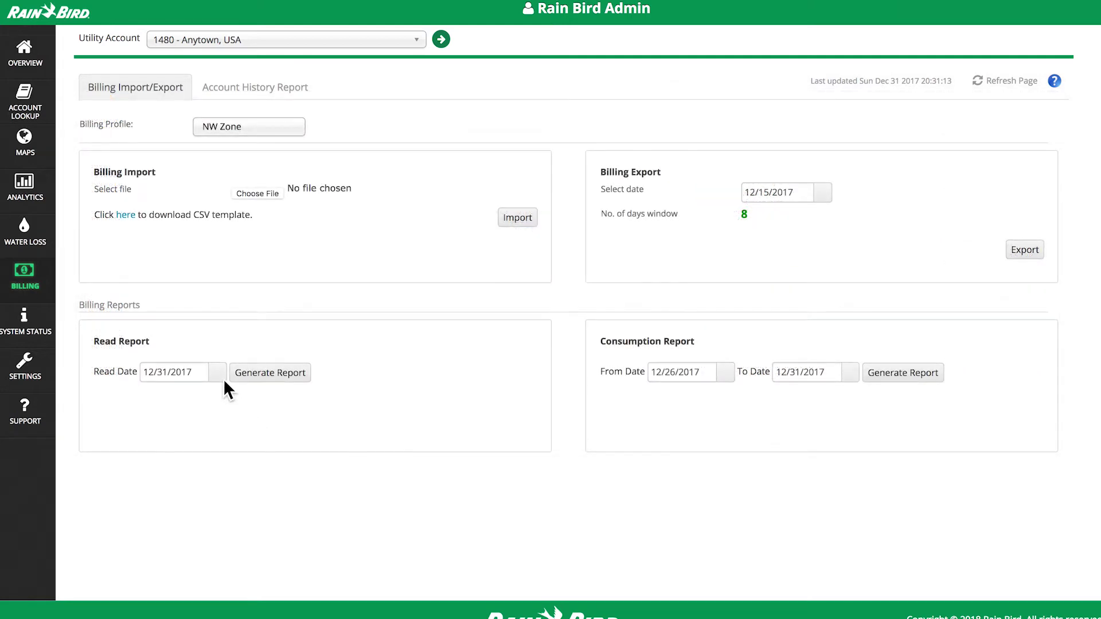
# Generate and download the read report for 12/15/2017
pyautogui.click(218, 373)
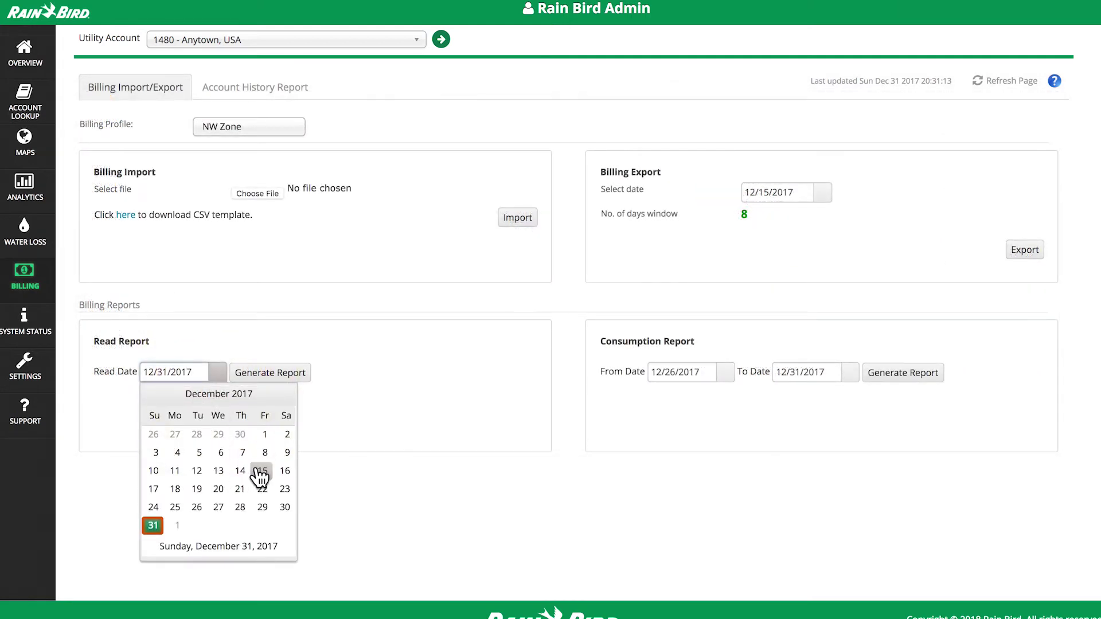
pyautogui.click(262, 471)
pyautogui.click(292, 373)
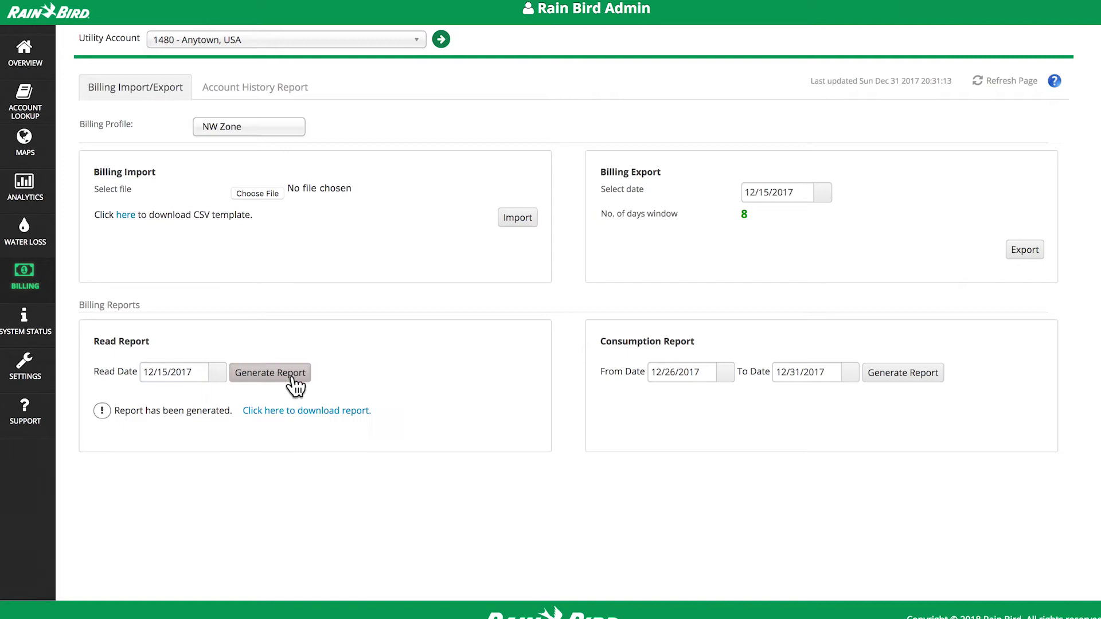
pyautogui.click(298, 411)
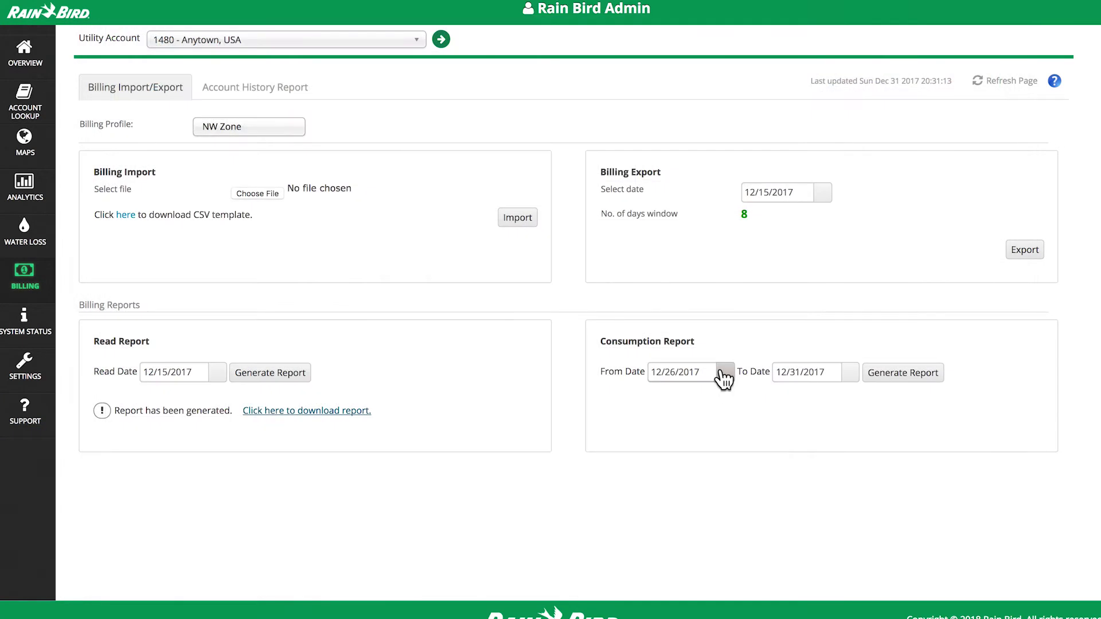
# Generate and download the consumption report for 12/15/2017 to 12/21/2017
pyautogui.click(723, 374)
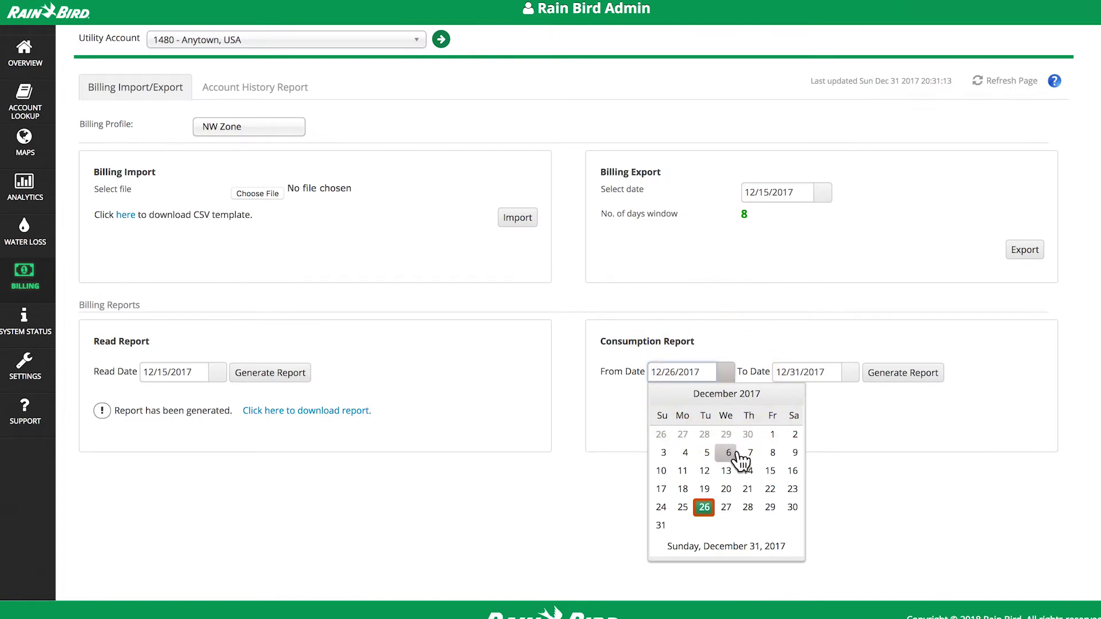
pyautogui.click(770, 471)
pyautogui.click(851, 372)
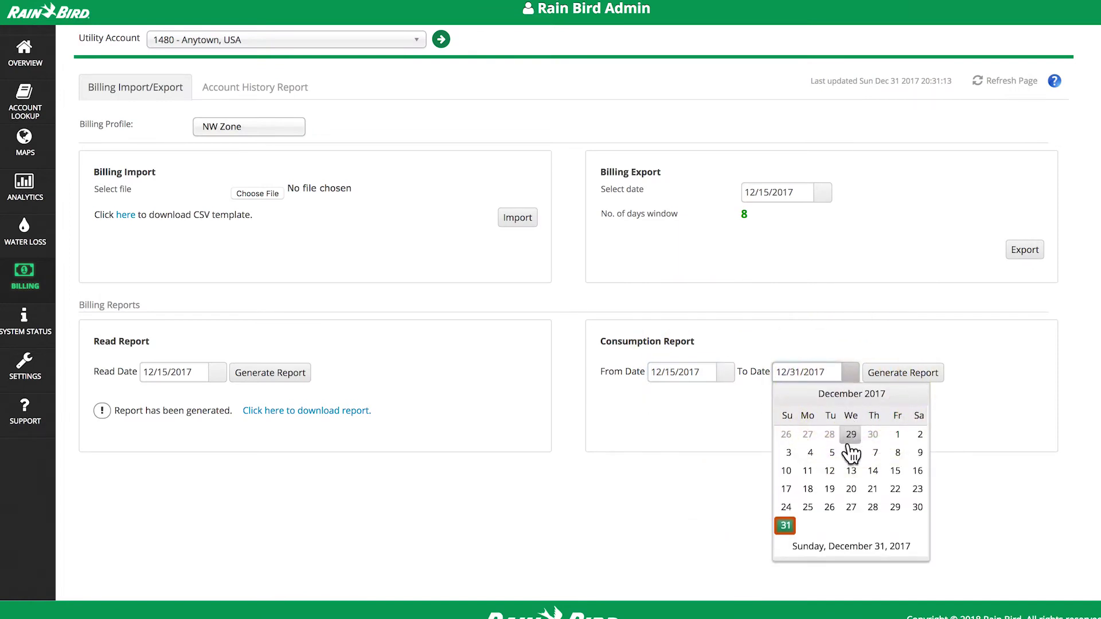
pyautogui.click(872, 490)
pyautogui.click(901, 372)
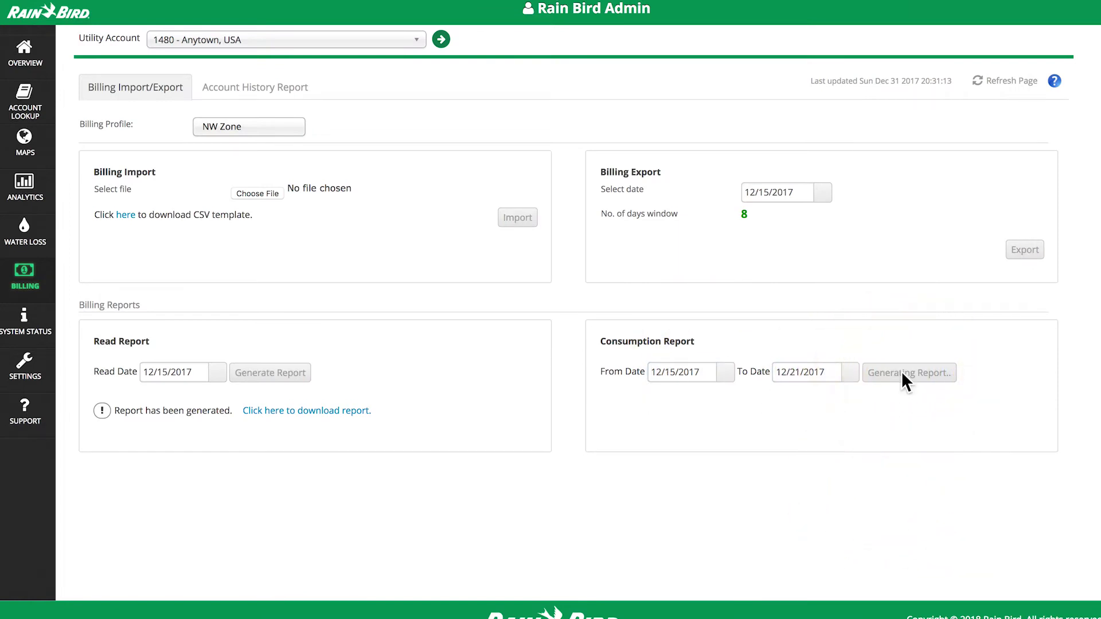
pyautogui.click(848, 410)
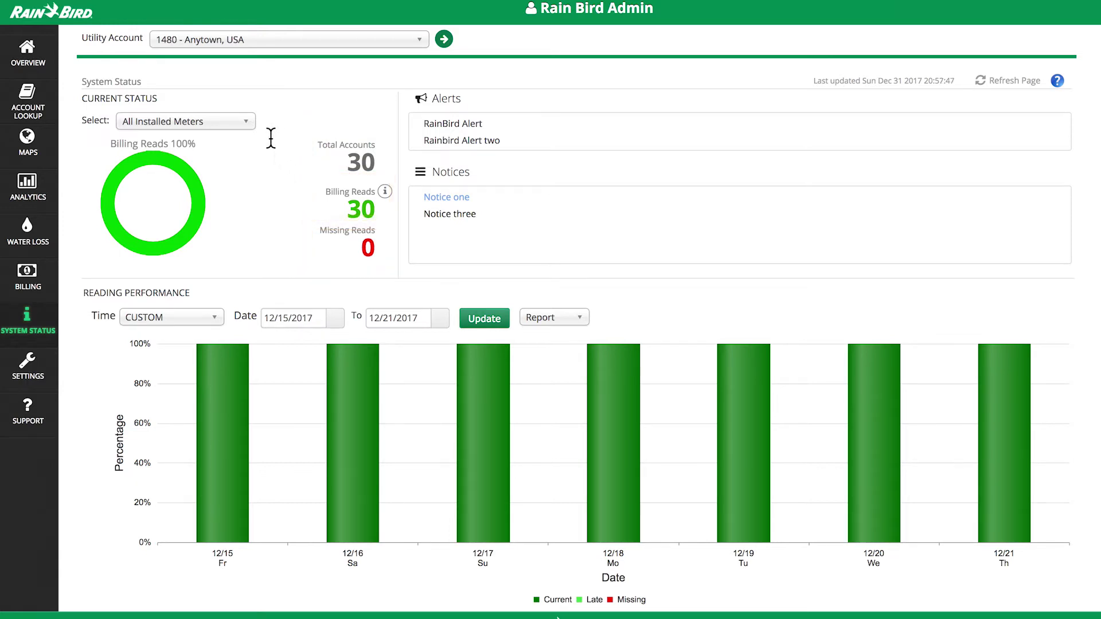
# Check the System Status meter filter choices, leaving All Installed Meters selected
pyautogui.click(246, 122)
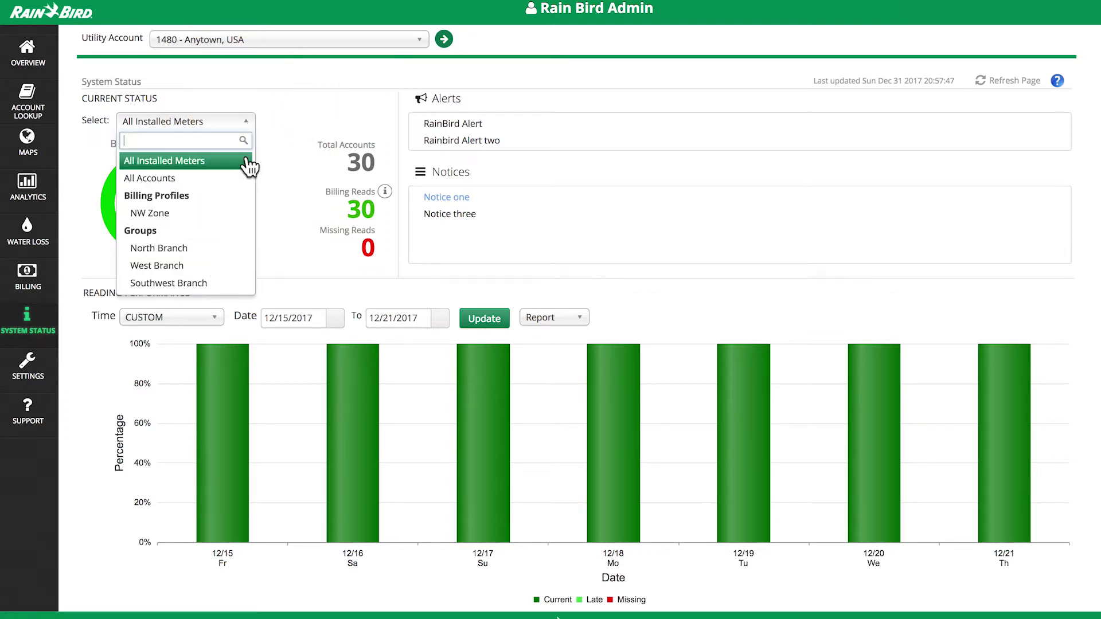
pyautogui.click(252, 131)
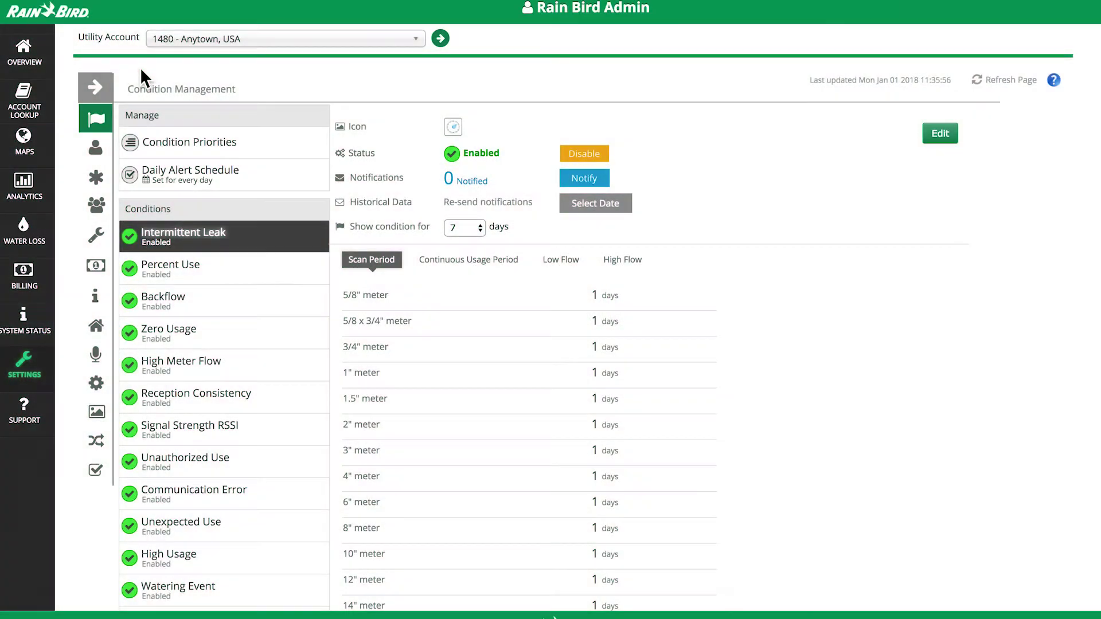
# Expand the settings menu and visit the Users and General settings pages
pyautogui.click(96, 88)
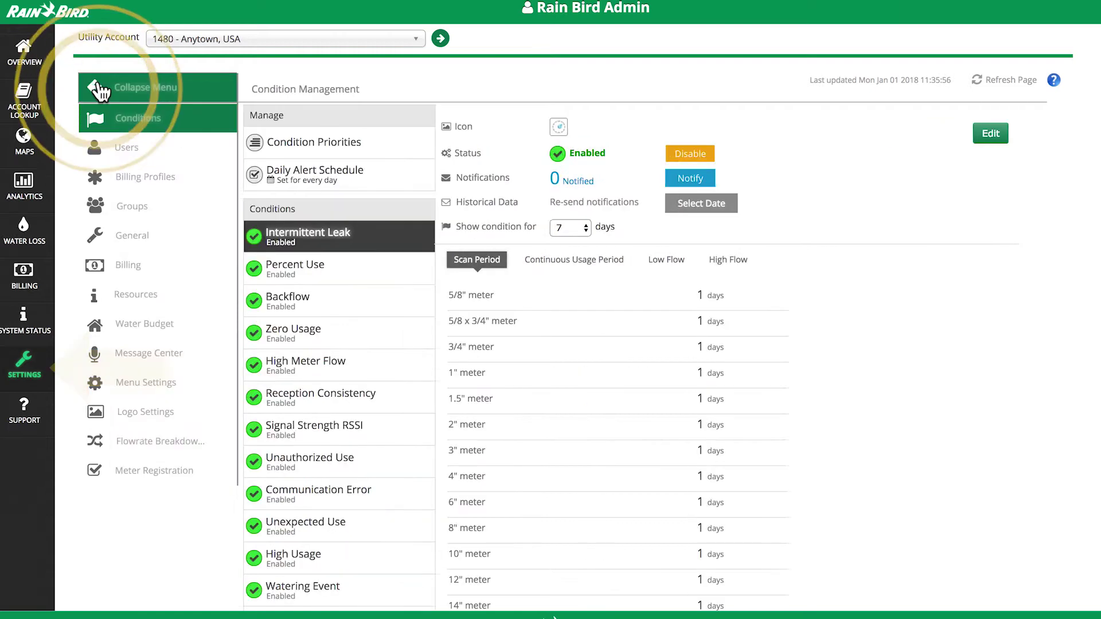
pyautogui.click(126, 148)
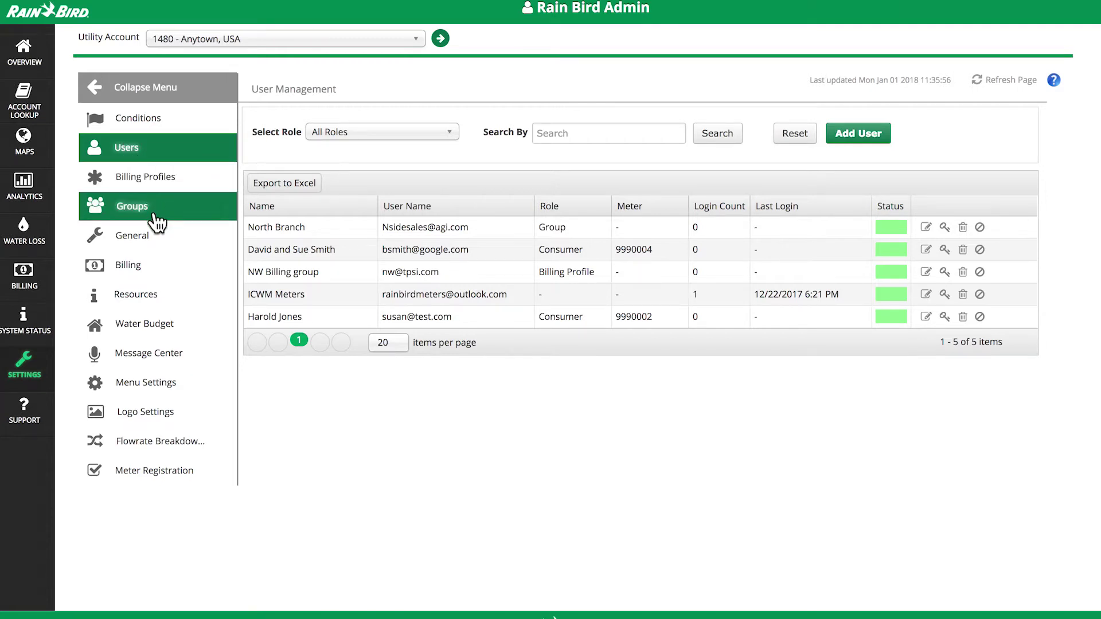
pyautogui.click(164, 240)
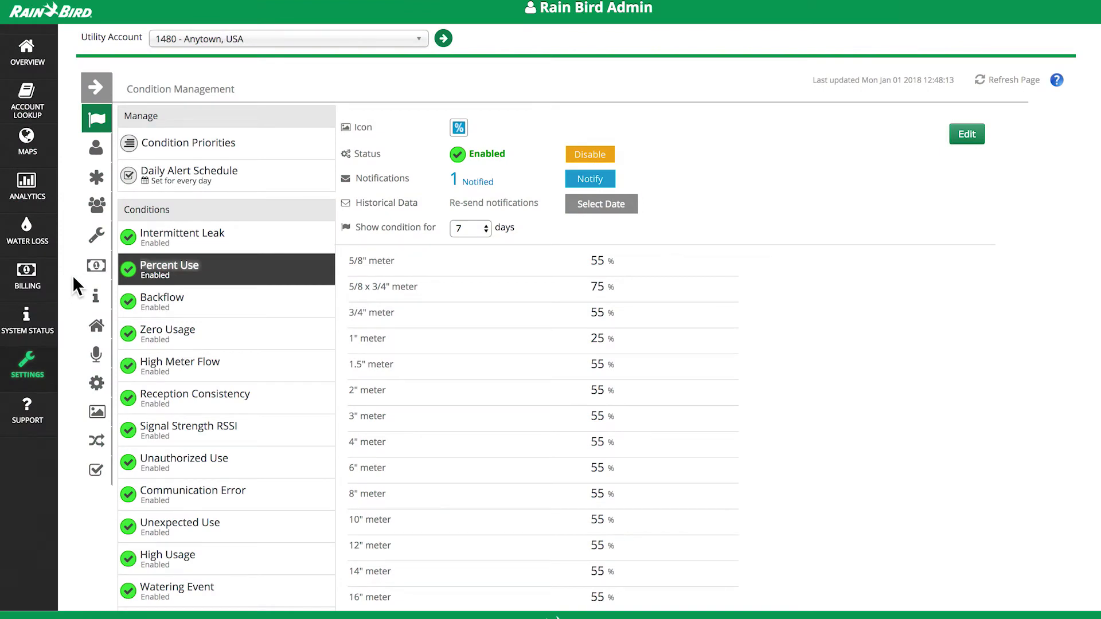
# Change Intermittent Leak's 5/8" meter scan period to 2 days, cancelling the disable prompt
pyautogui.click(181, 238)
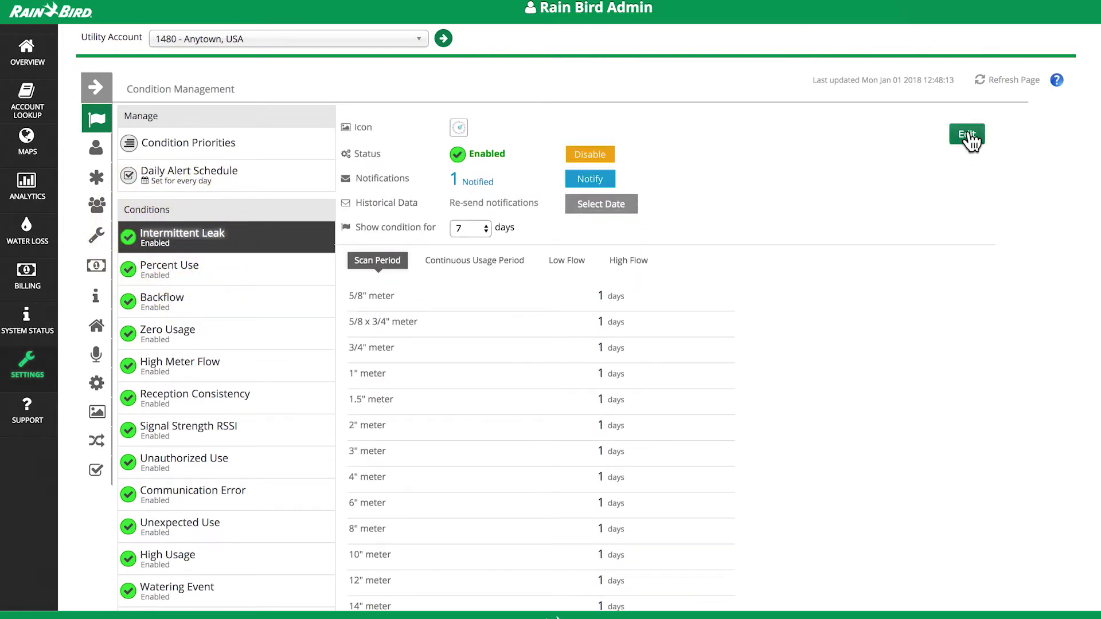
pyautogui.click(969, 135)
pyautogui.doubleClick(528, 296)
pyautogui.write('2')
pyautogui.click(912, 135)
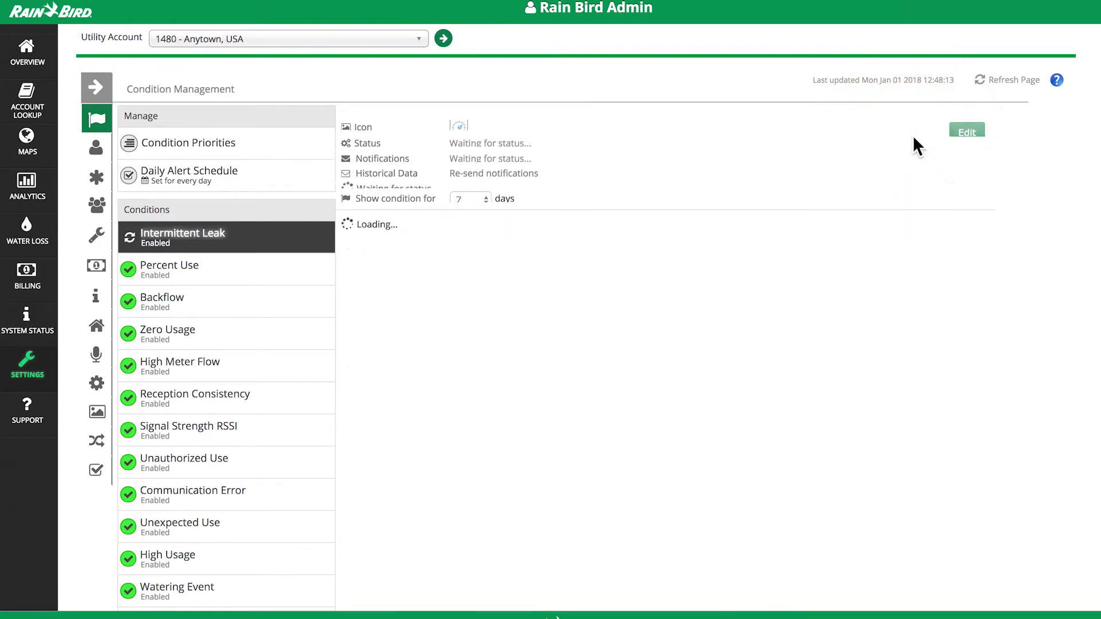
pyautogui.click(594, 153)
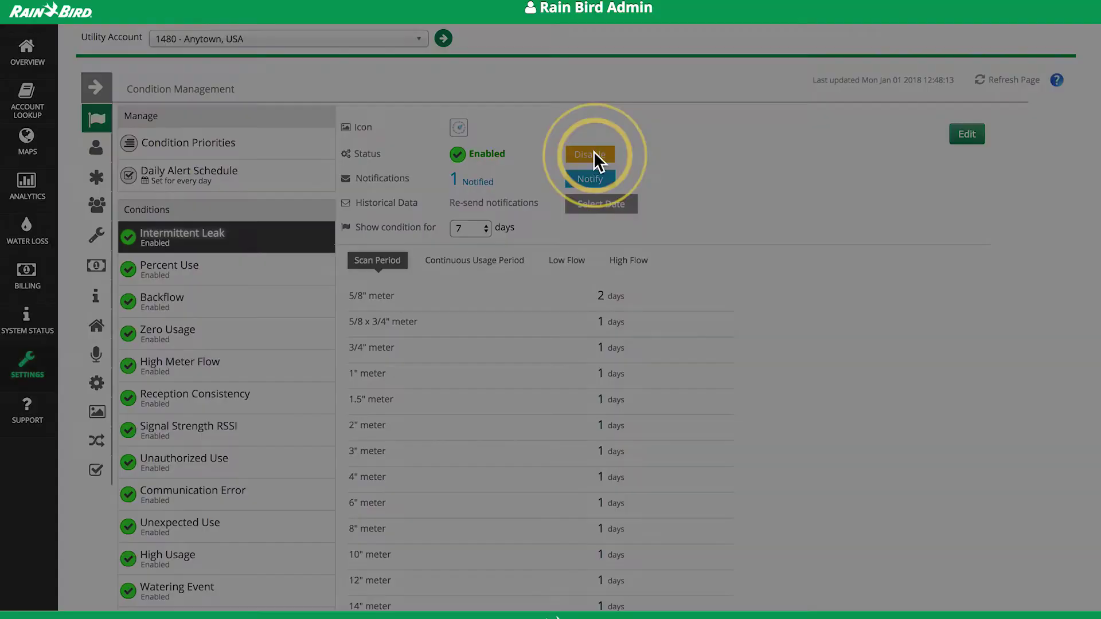
pyautogui.click(670, 162)
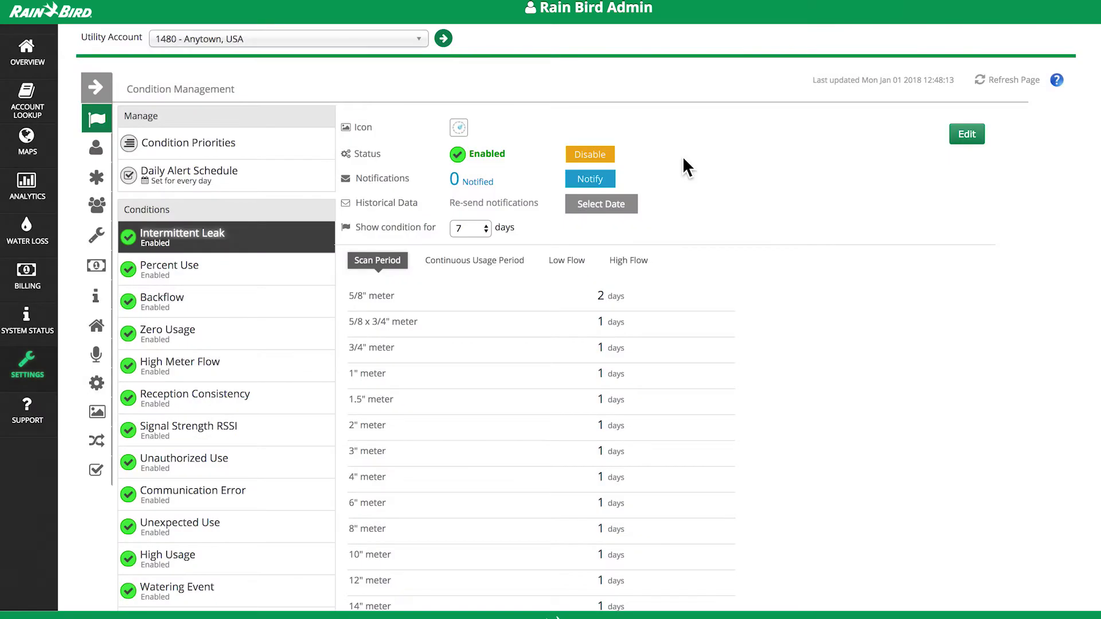
# Add an outside e-mail address as an Intermittent Leak notification recipient, save, then view Condition Priorities
pyautogui.click(590, 179)
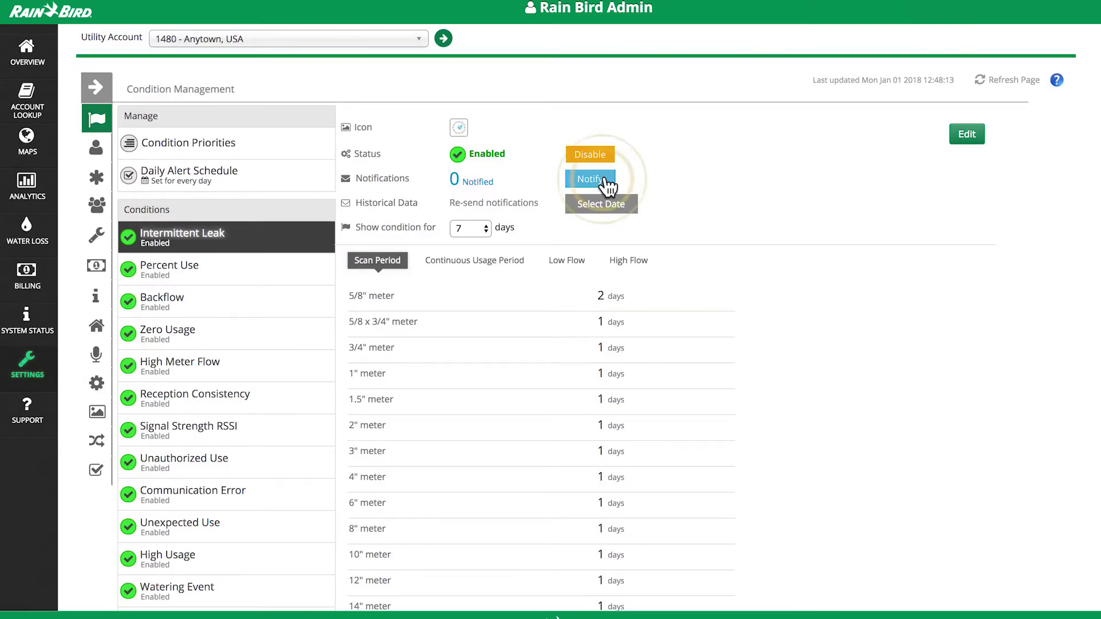
pyautogui.click(533, 268)
pyautogui.write('joesmith@test.com')
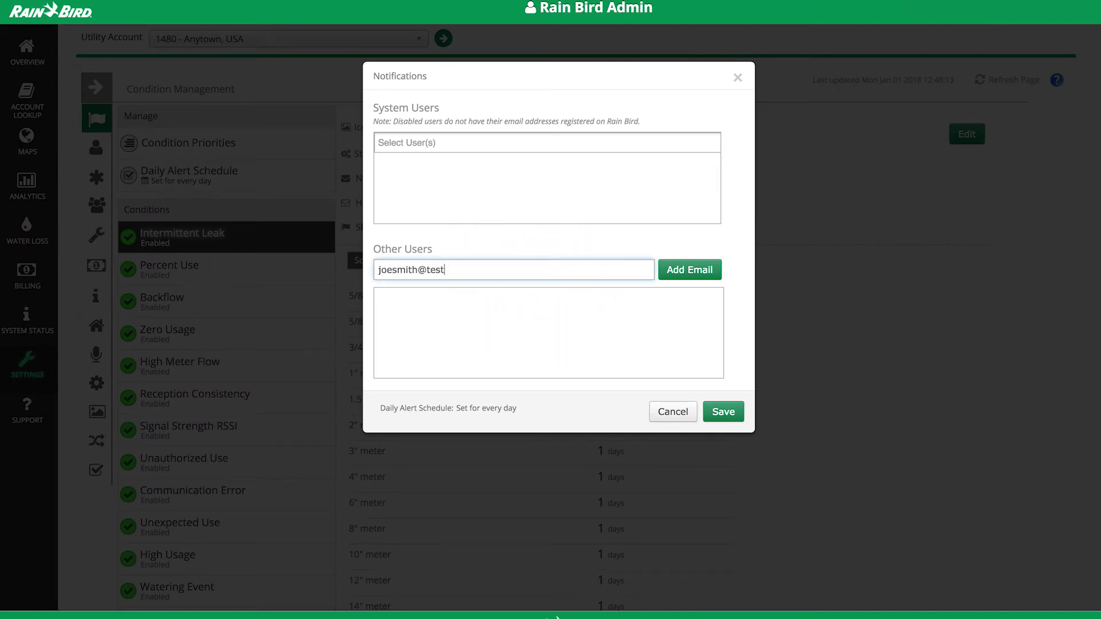
pyautogui.click(682, 274)
pyautogui.click(717, 410)
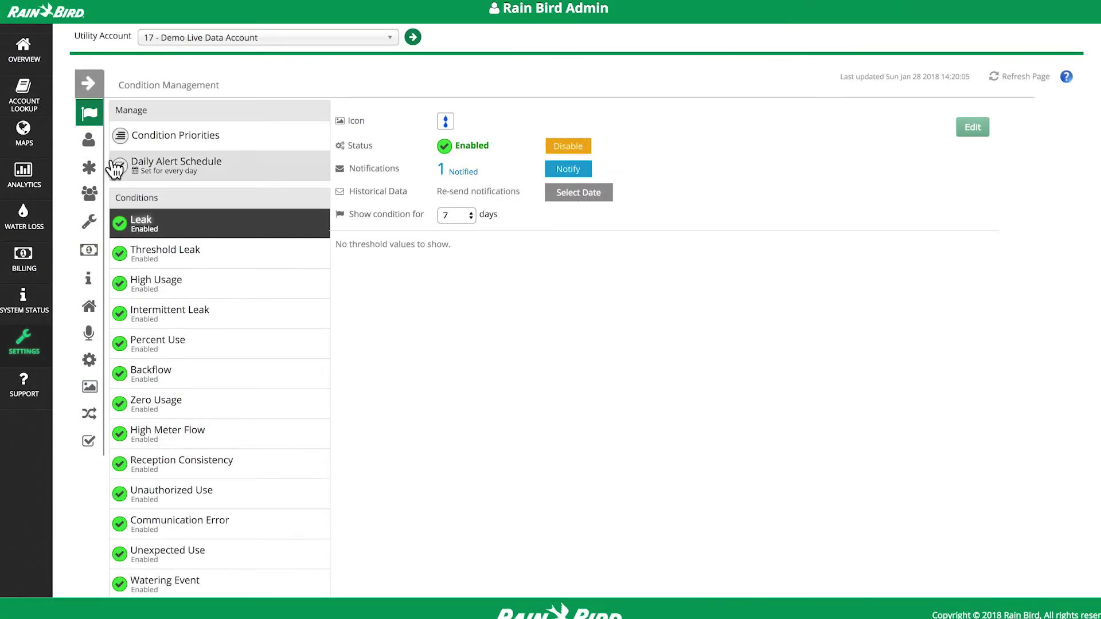
pyautogui.click(150, 144)
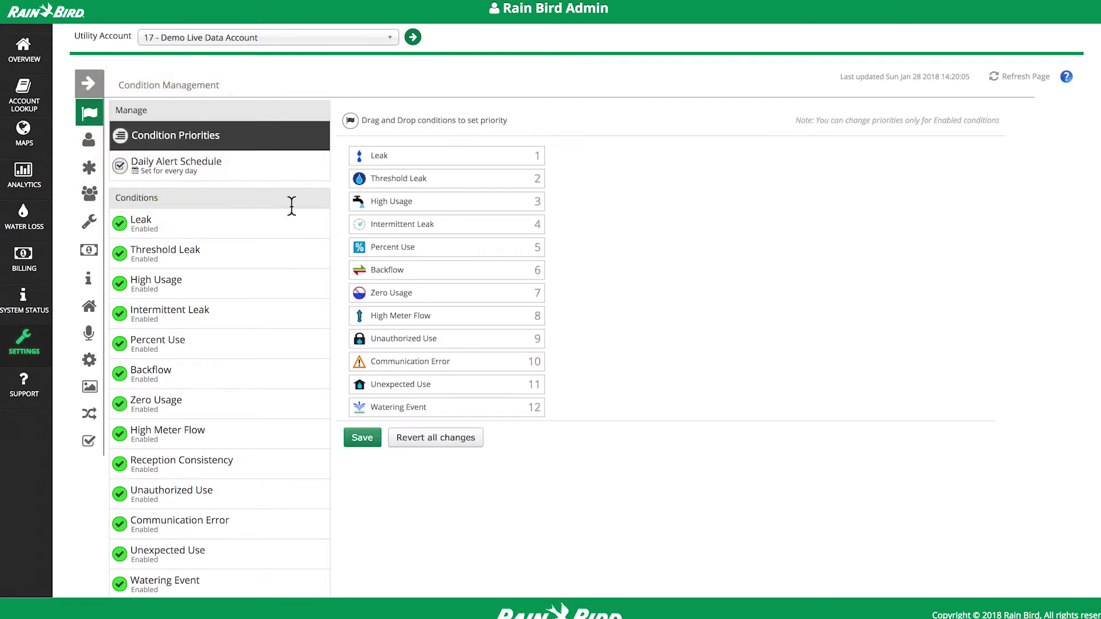
# Move Backflow below Unauthorized Use in priority and turn off Sunday, Tuesday and Thursday daily alerts
pyautogui.moveTo(380, 273); pyautogui.dragTo(368, 364)
pyautogui.click(369, 441)
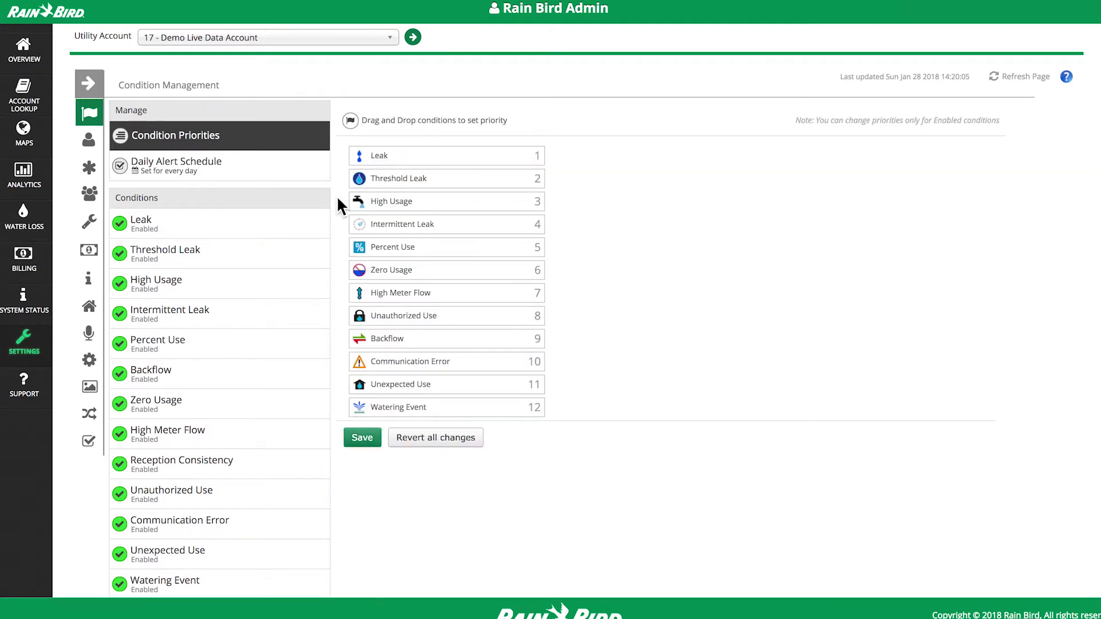
pyautogui.click(296, 174)
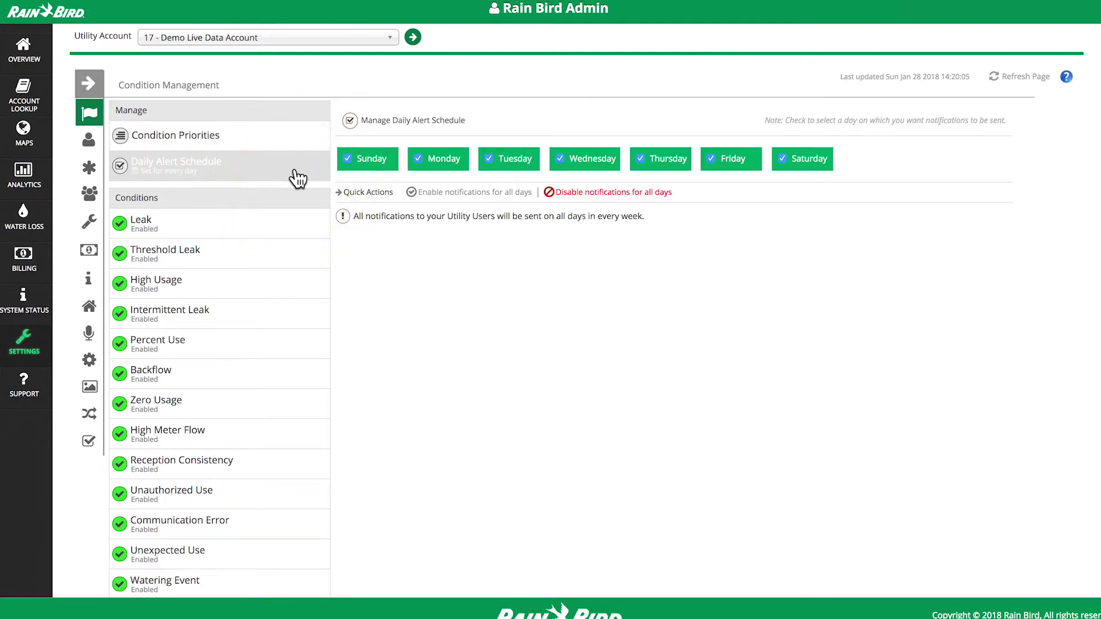
pyautogui.click(365, 164)
pyautogui.click(491, 158)
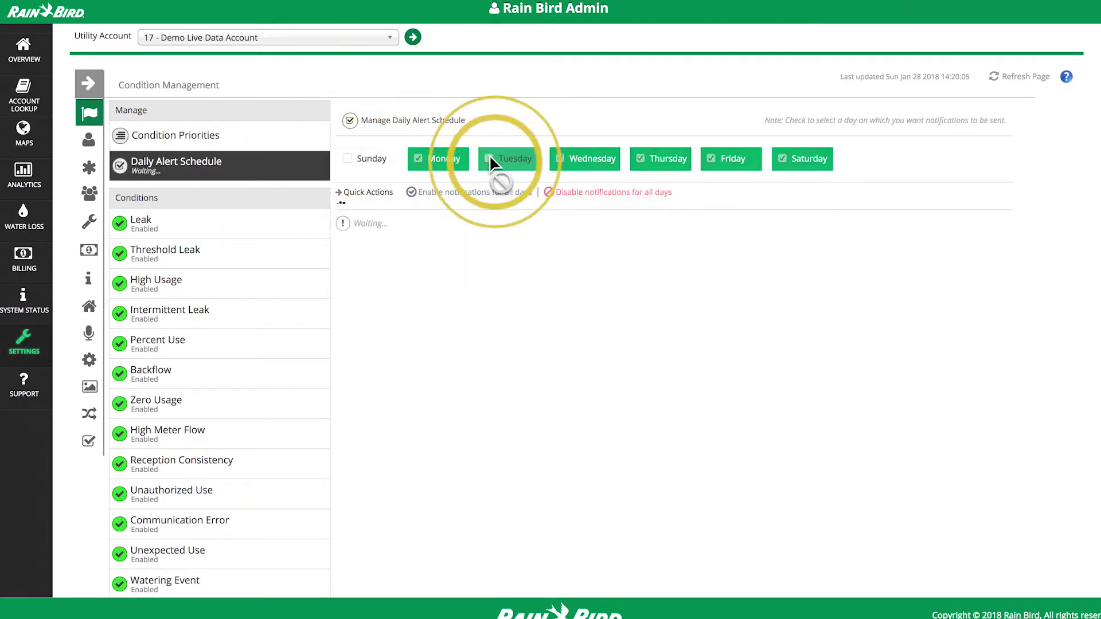
pyautogui.click(667, 162)
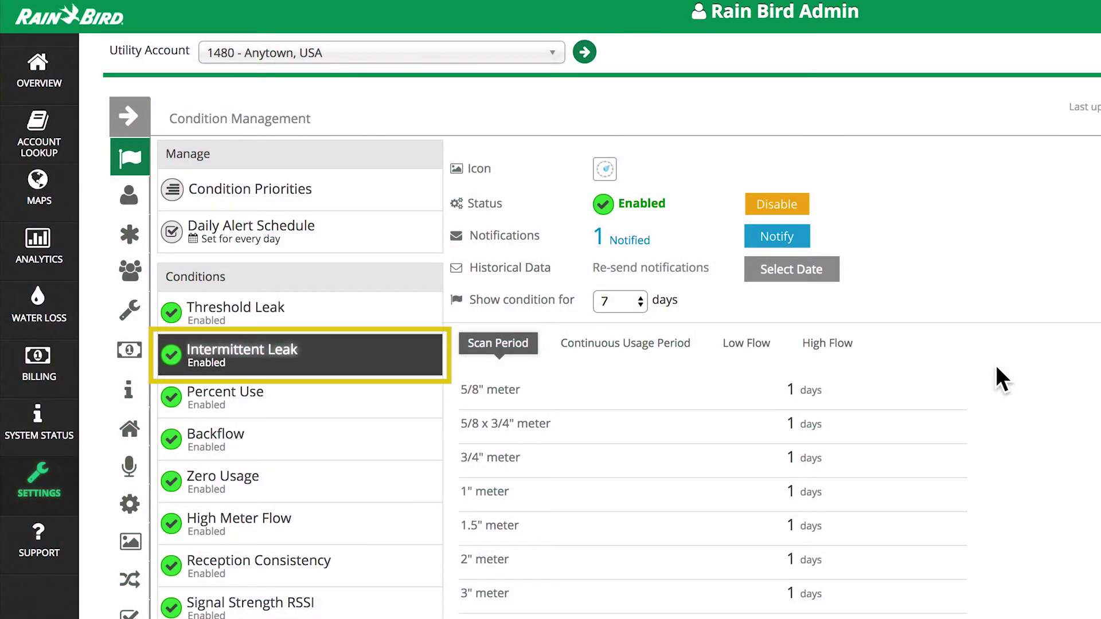
# Review Intermittent Leak's Low Flow, High Flow and Continuous Usage Period threshold tabs
pyautogui.click(751, 348)
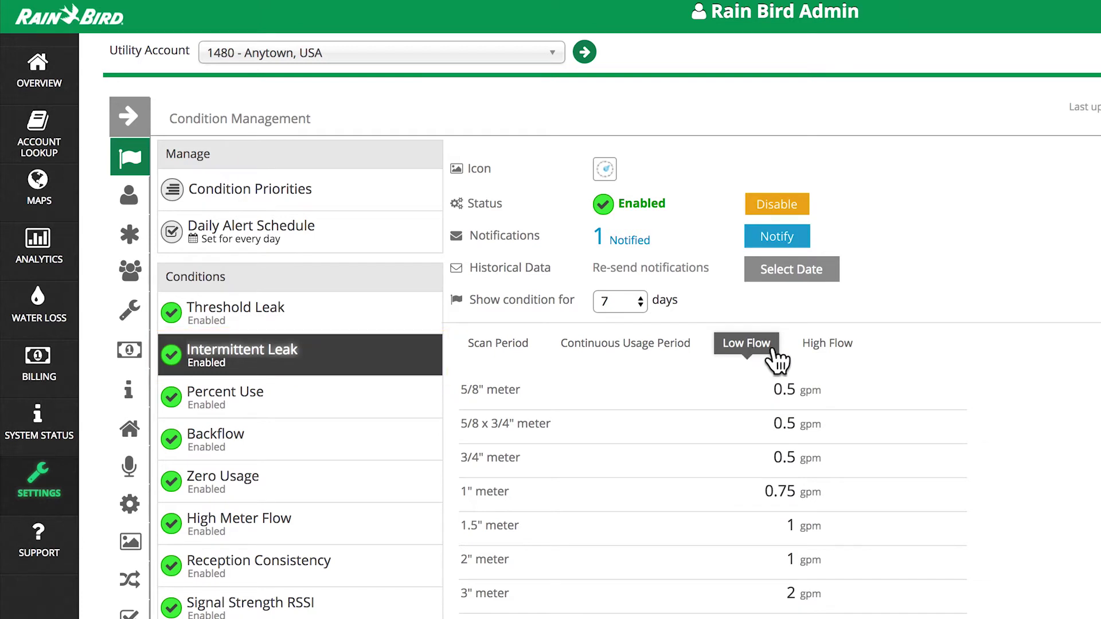
pyautogui.click(814, 360)
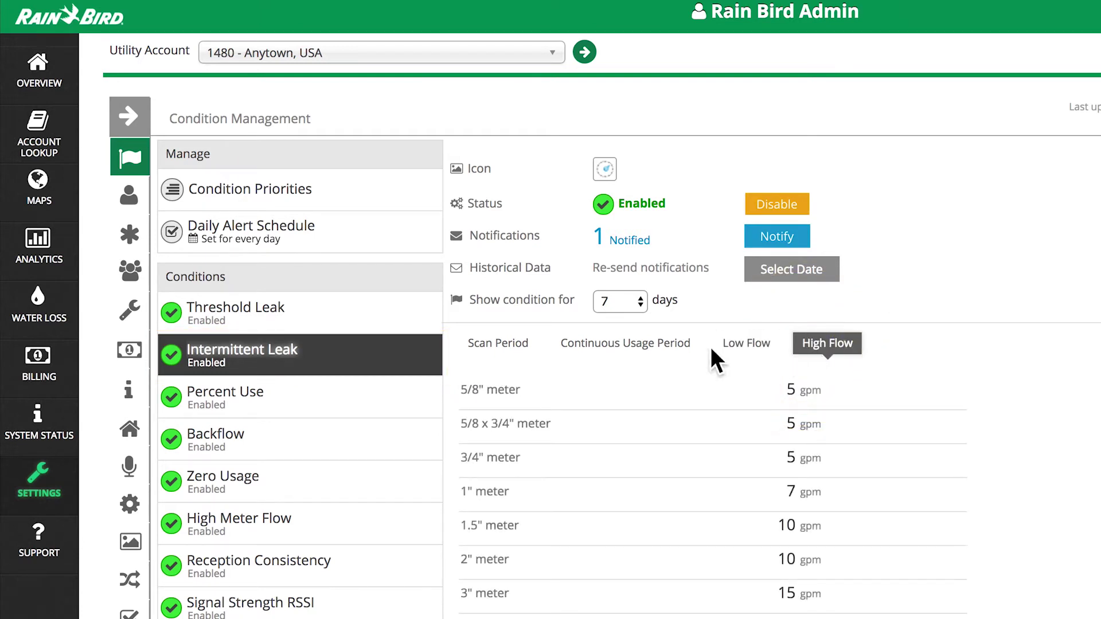
pyautogui.click(670, 348)
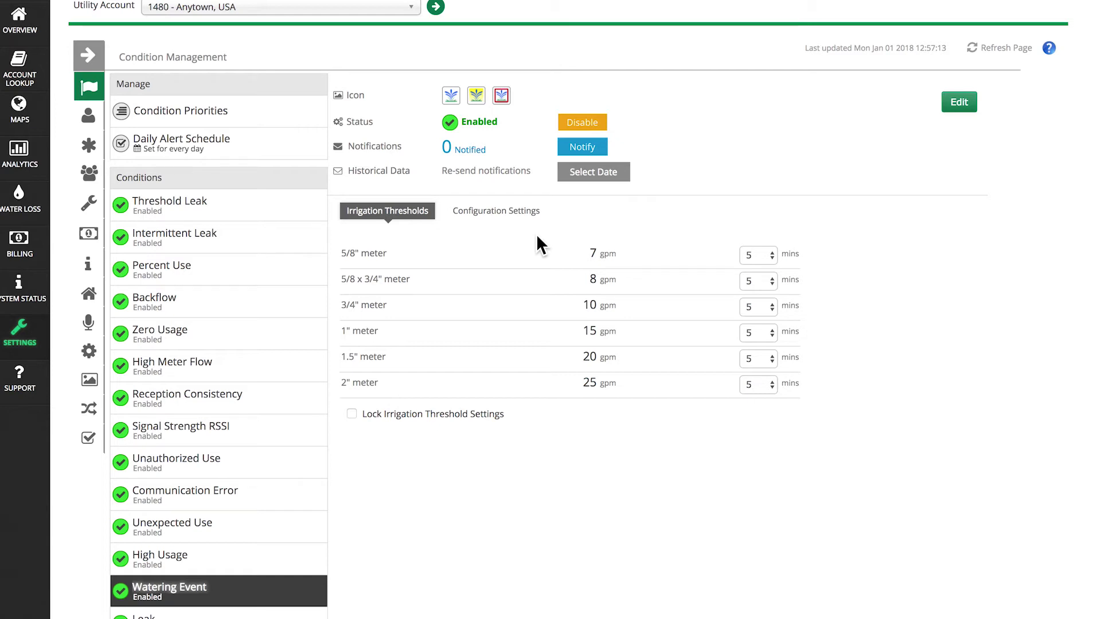
# In the Configuration Settings address schedule, allow address 0 to water Monday, Wednesday and Friday
pyautogui.click(519, 217)
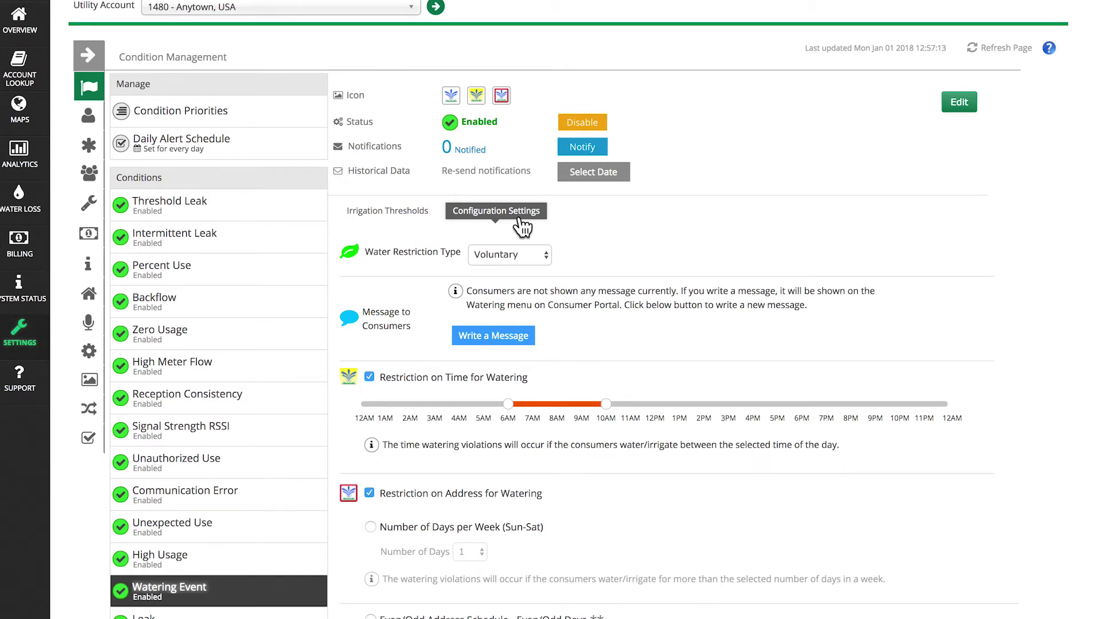
pyautogui.scroll(-2, 522, 227)
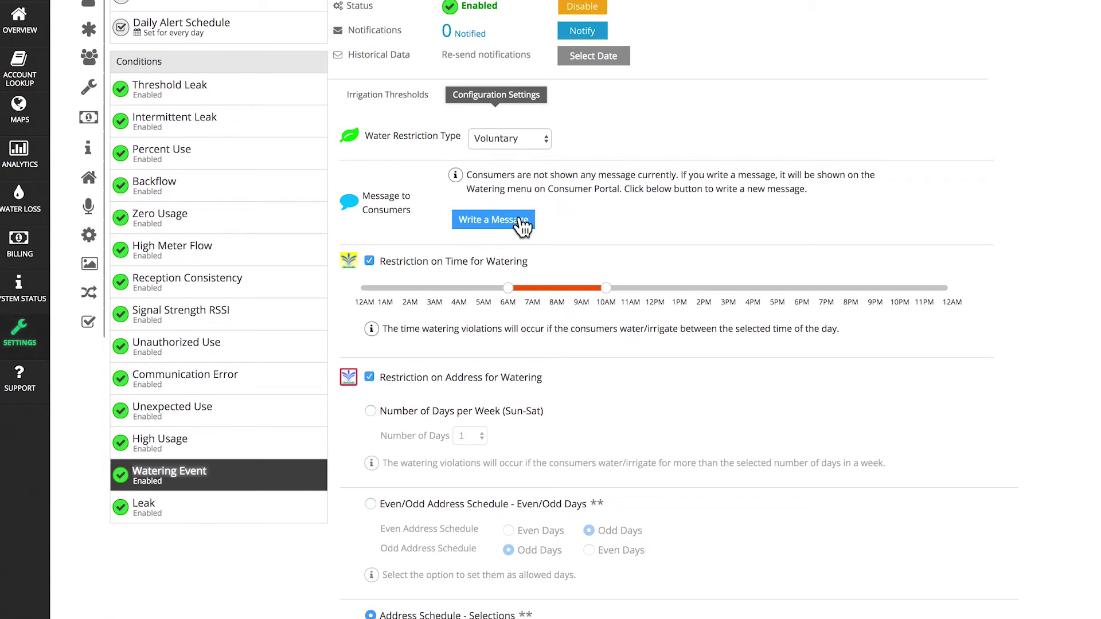
pyautogui.scroll(-4, 522, 226)
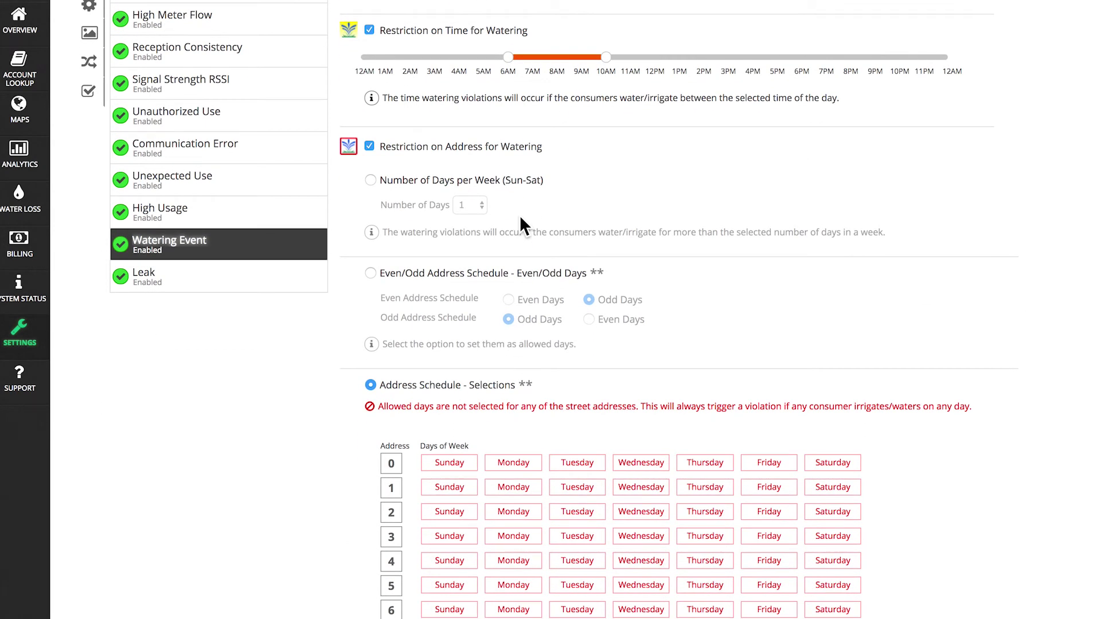
pyautogui.click(518, 461)
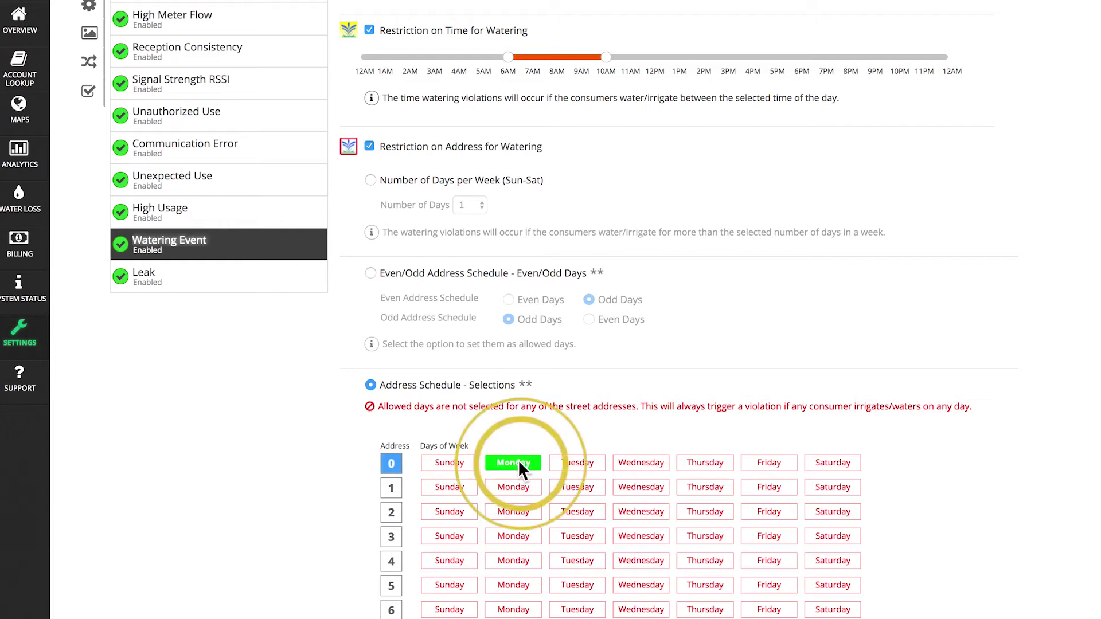
pyautogui.click(626, 464)
pyautogui.click(754, 467)
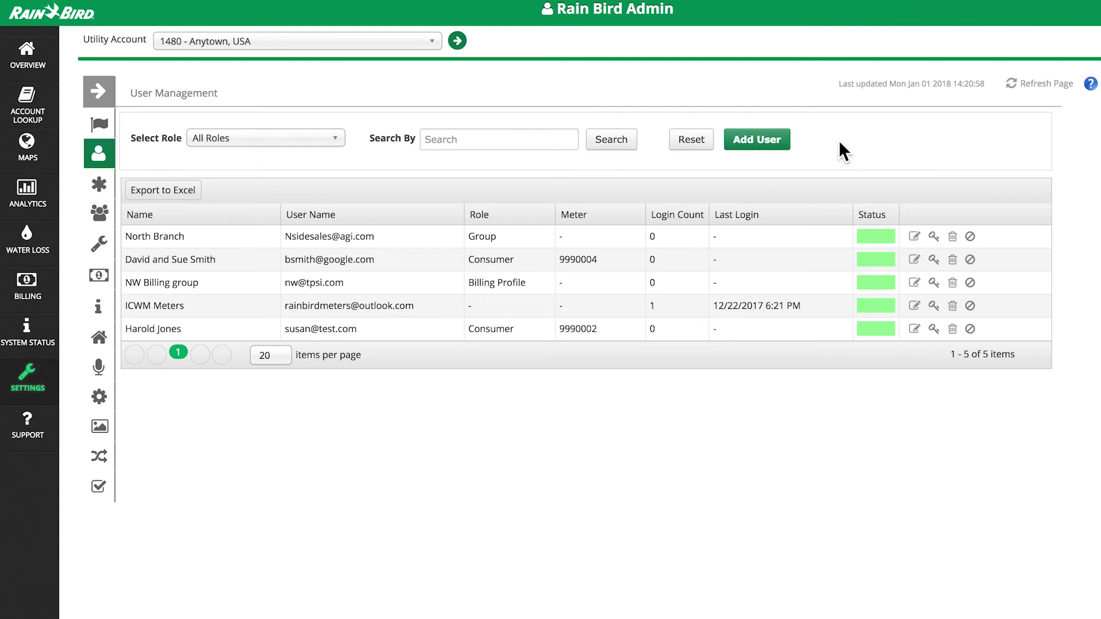
# Create a new Consumer User assigned to meter 9990001 and save it
pyautogui.click(770, 140)
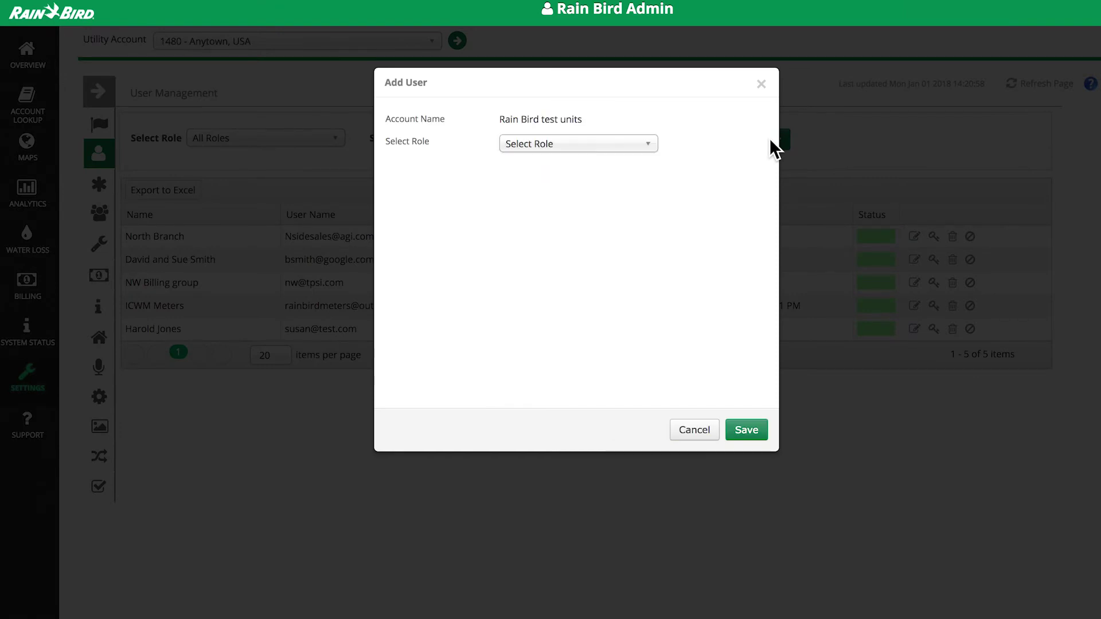
pyautogui.click(653, 147)
pyautogui.click(574, 202)
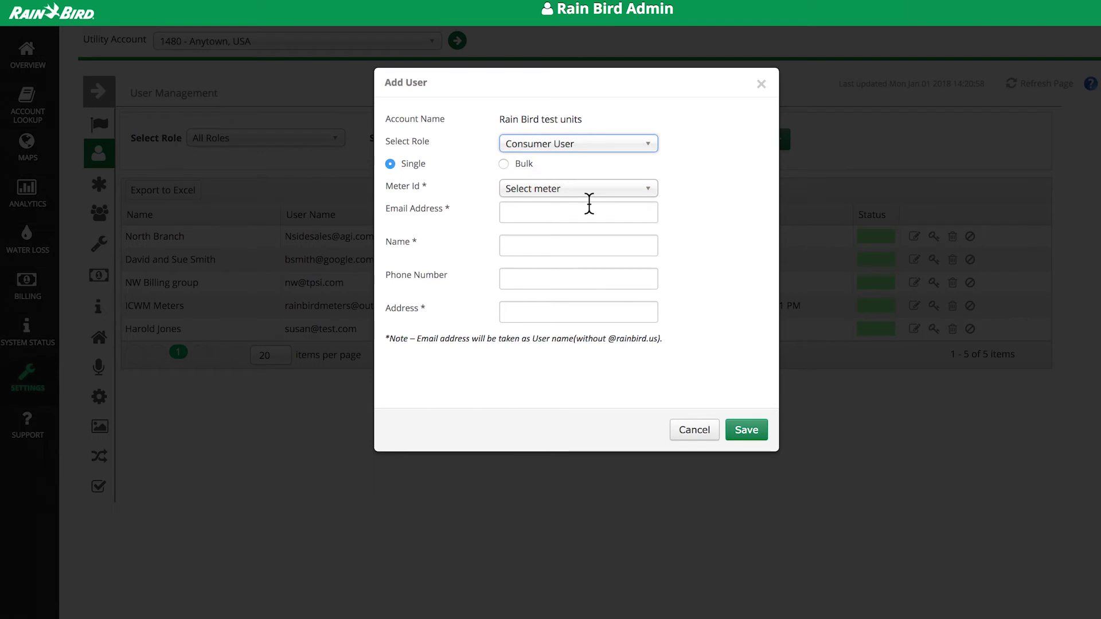
pyautogui.click(577, 192)
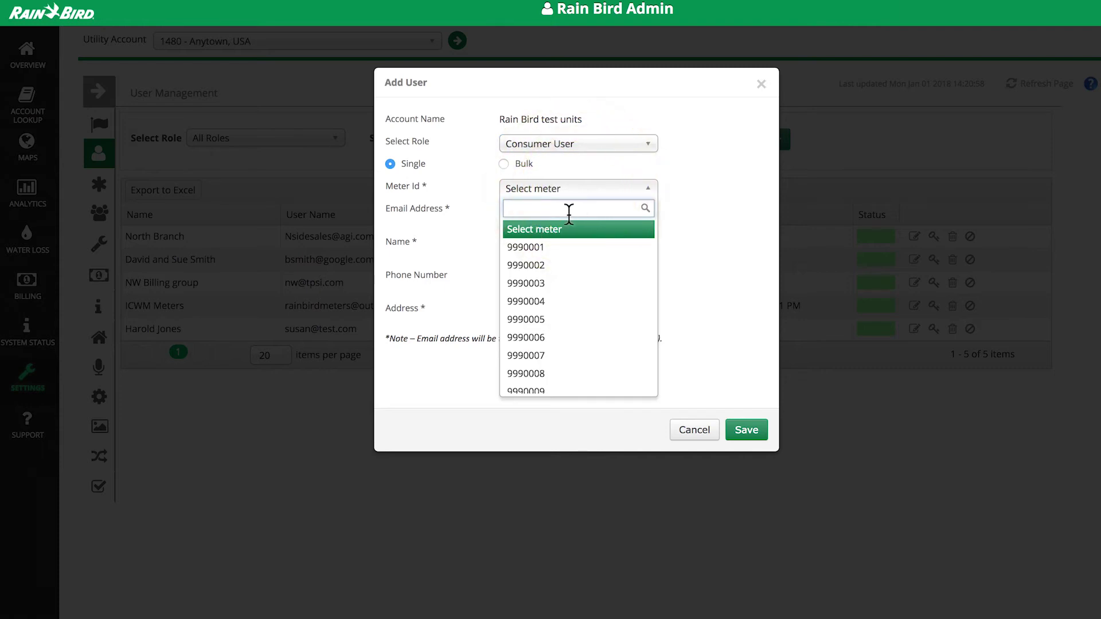
pyautogui.click(568, 251)
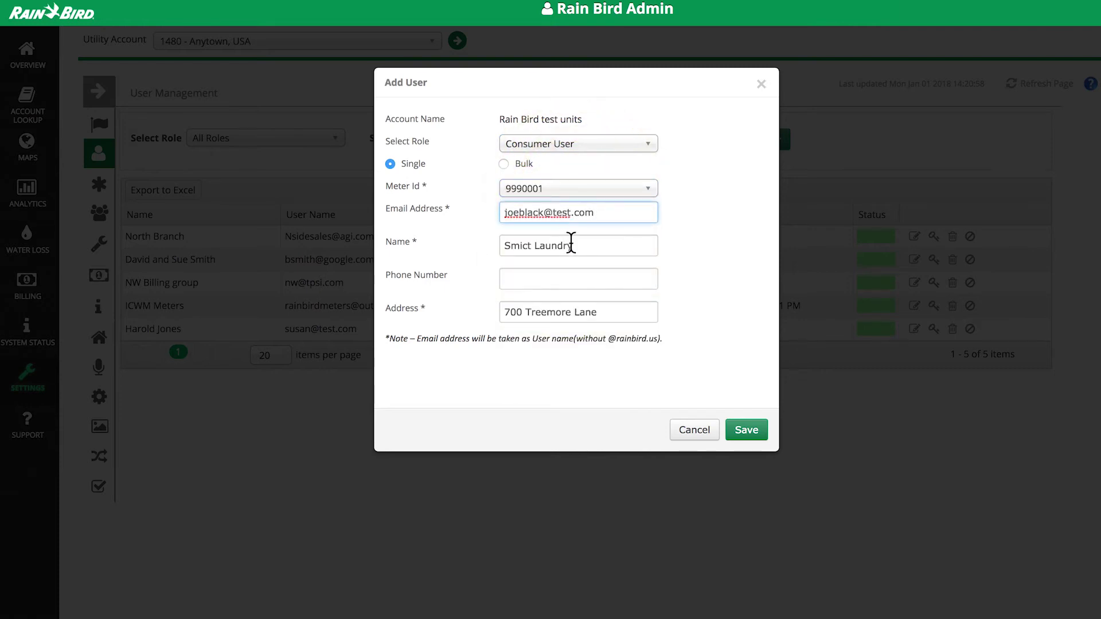
pyautogui.click(738, 436)
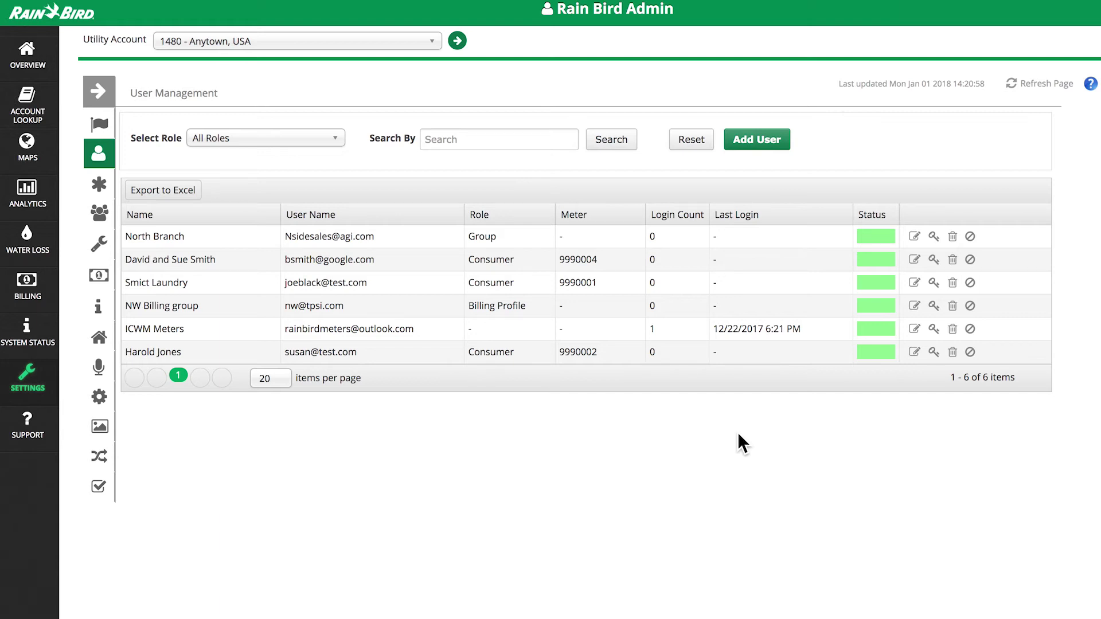
# Open the Select Role filter to see the user roles available
pyautogui.click(330, 148)
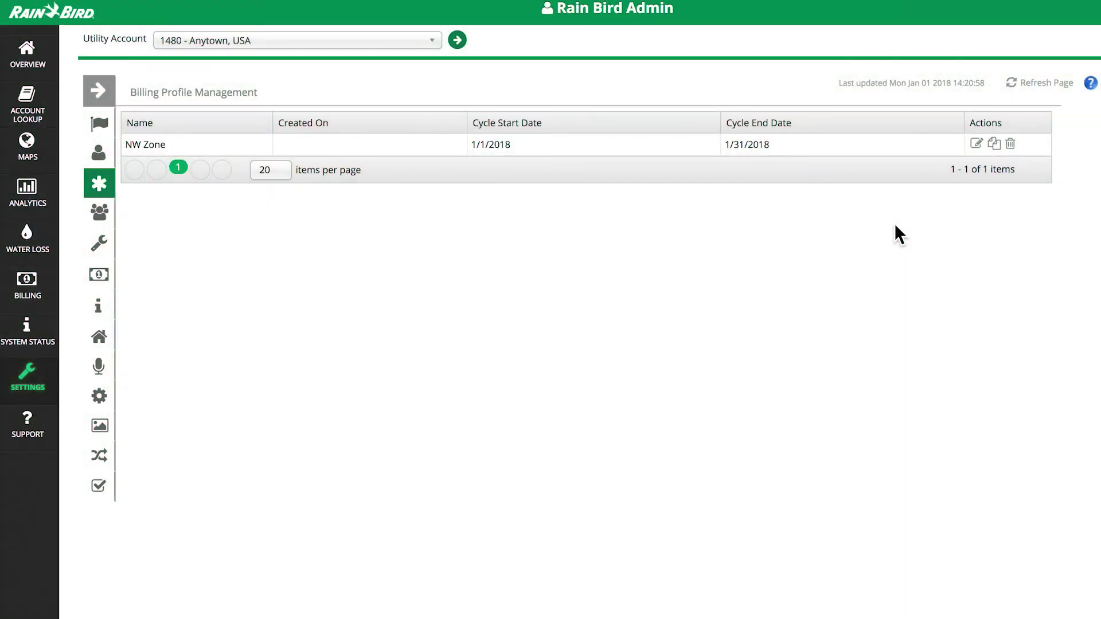
# Open the NW Zone billing profile in edit mode from its Actions column
pyautogui.click(976, 143)
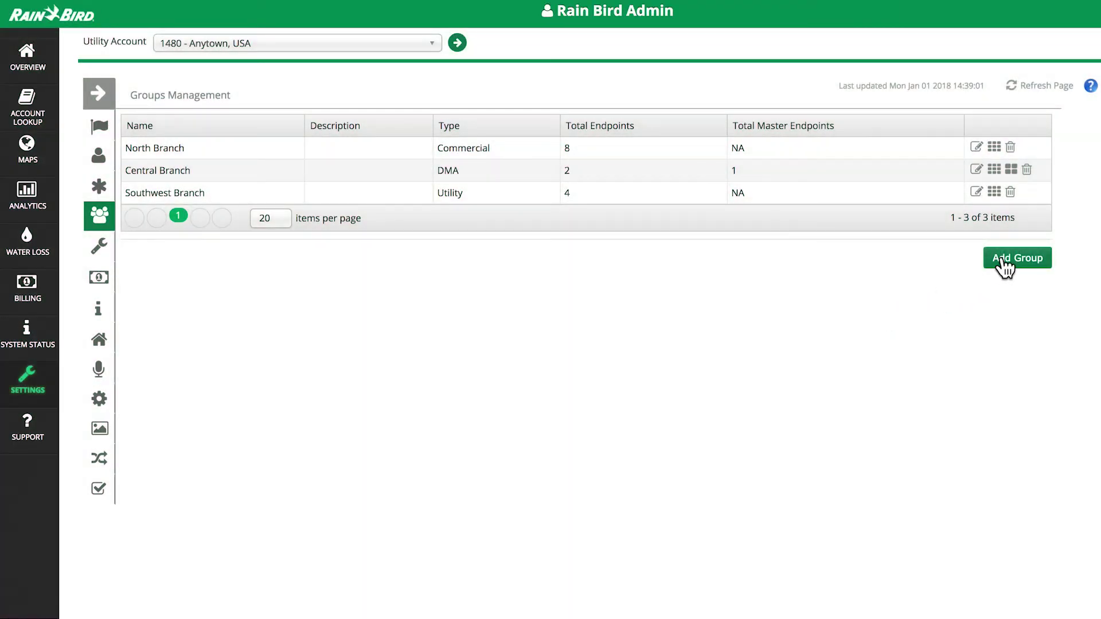
# Create Commercial group 'West Branch' with endpoints 9990002, 9990004, 9990007 and 9990008, and save it
pyautogui.click(1005, 256)
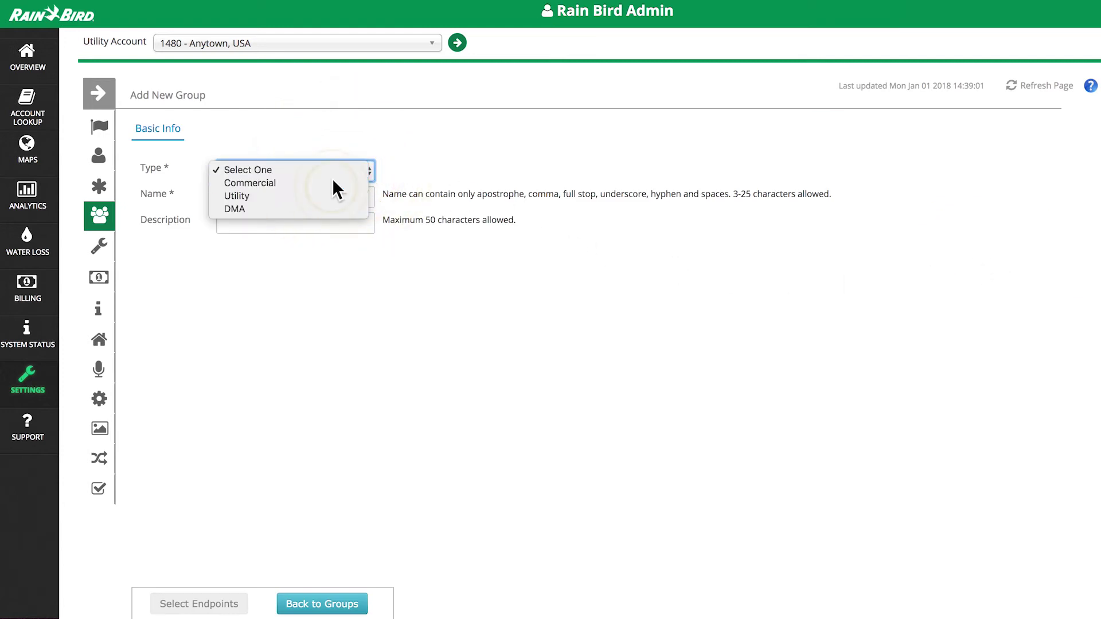
pyautogui.click(334, 183)
pyautogui.click(318, 193)
pyautogui.write('West Branch')
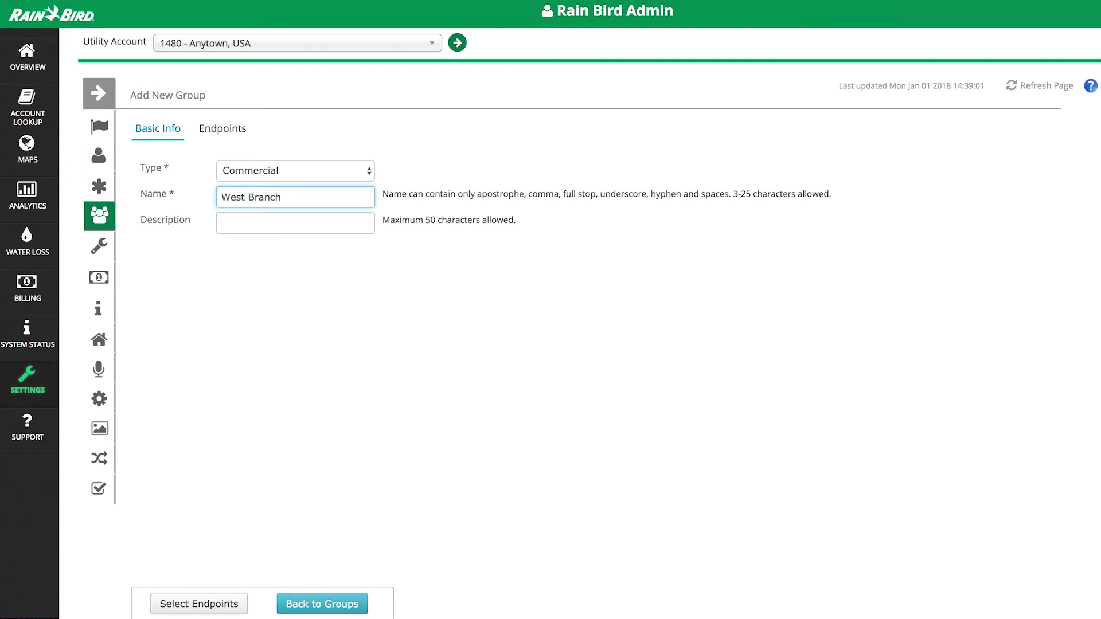
pyautogui.click(226, 603)
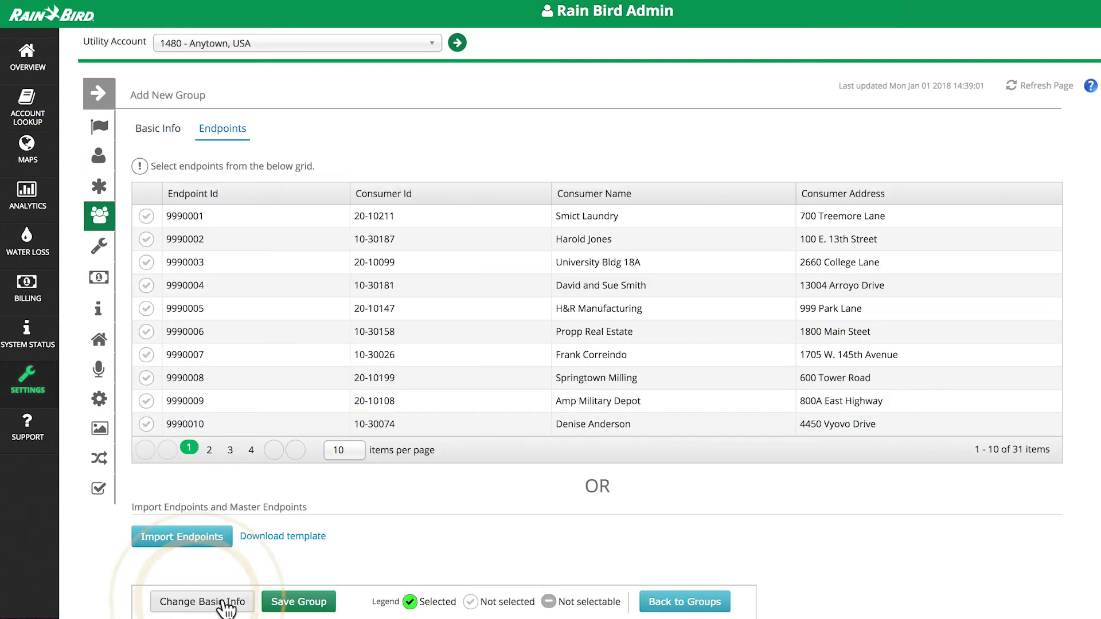
pyautogui.click(147, 239)
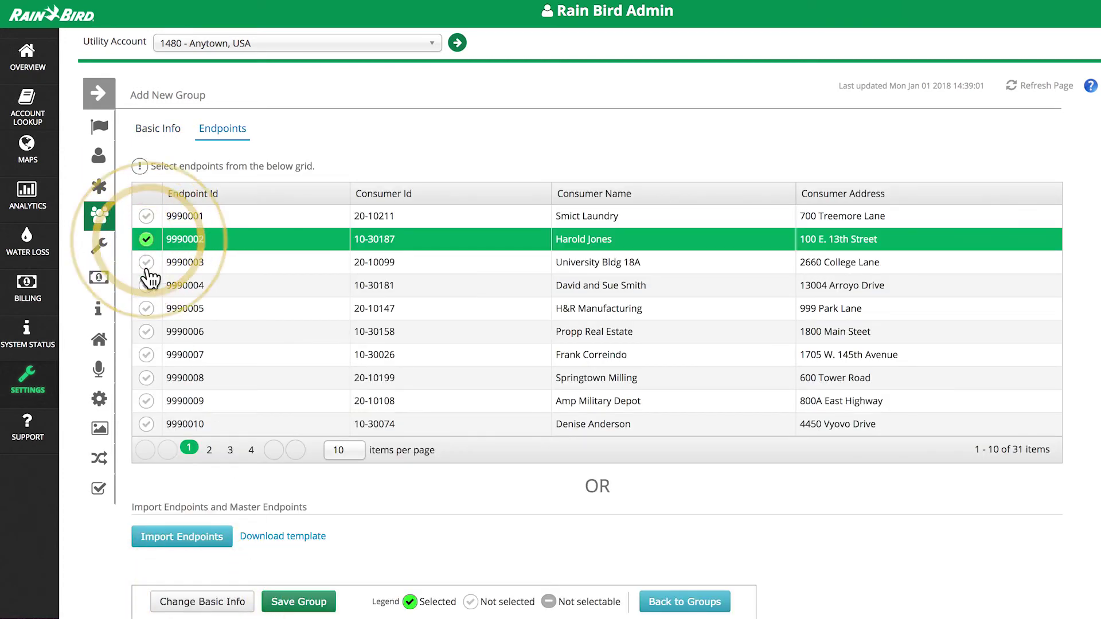
pyautogui.click(146, 285)
pyautogui.click(147, 355)
pyautogui.click(147, 377)
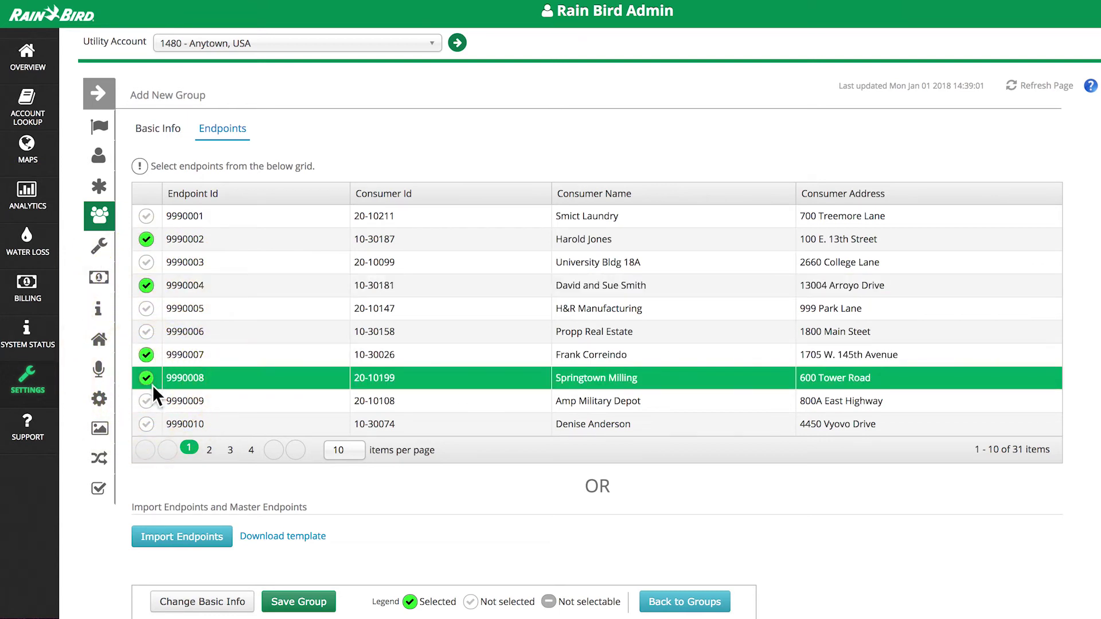
pyautogui.click(295, 600)
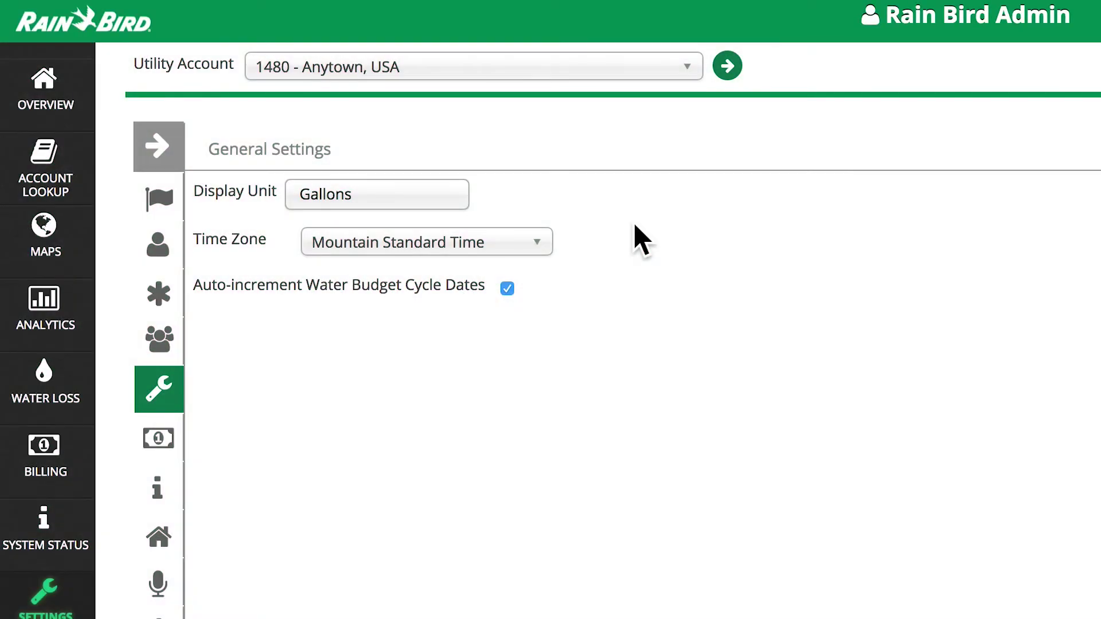
# Keep Gallons as display unit, check the time zone list, and keep the billing days window at 8
pyautogui.click(451, 197)
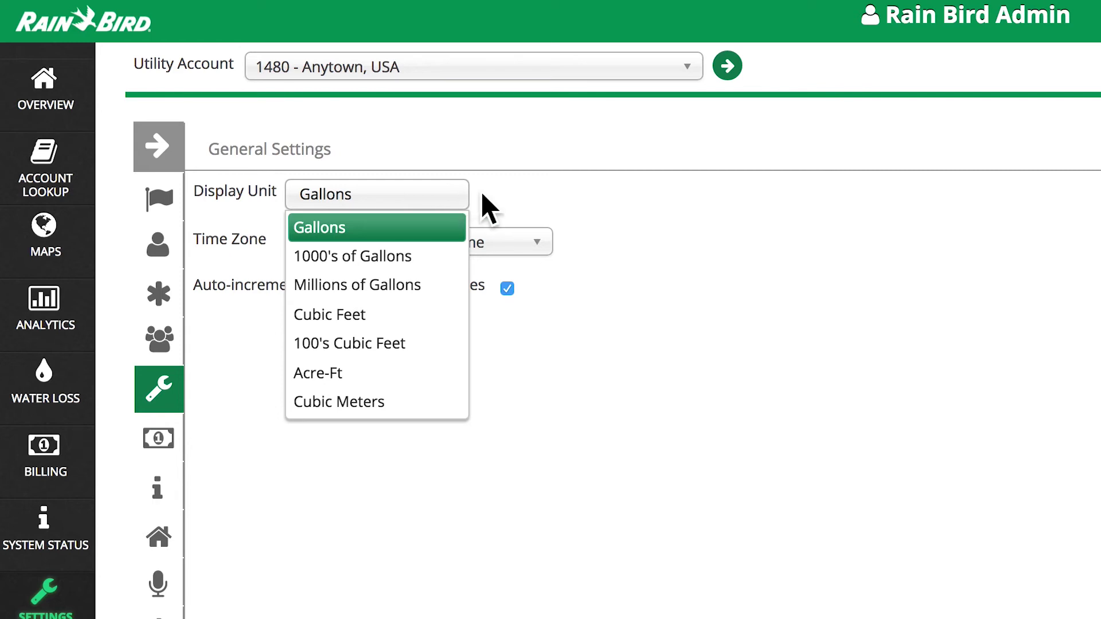
pyautogui.click(494, 213)
pyautogui.click(516, 256)
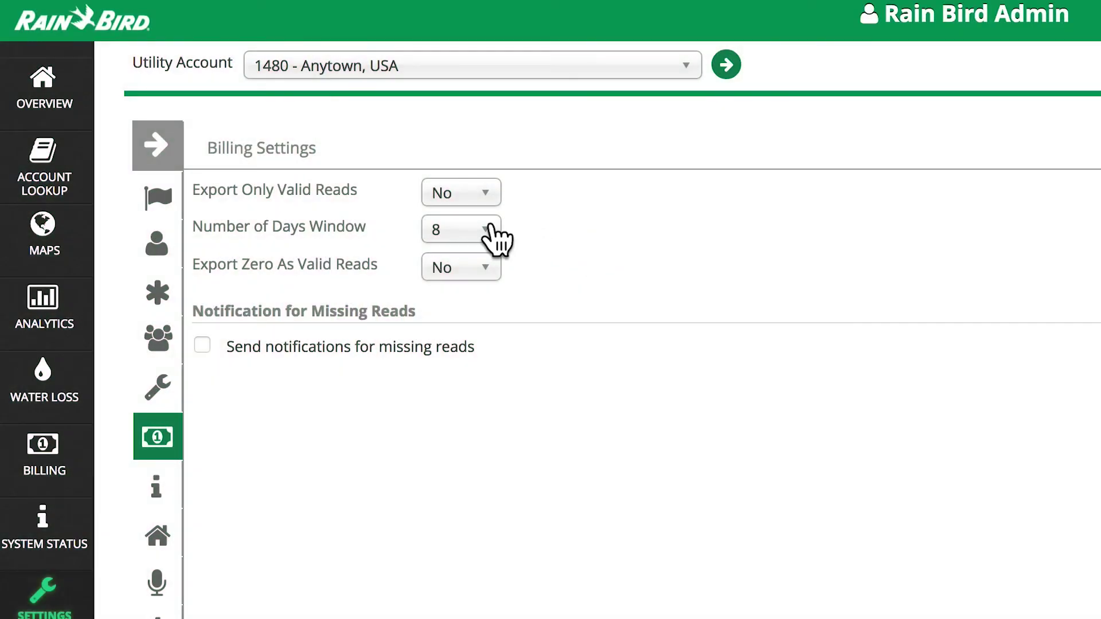
pyautogui.click(490, 229)
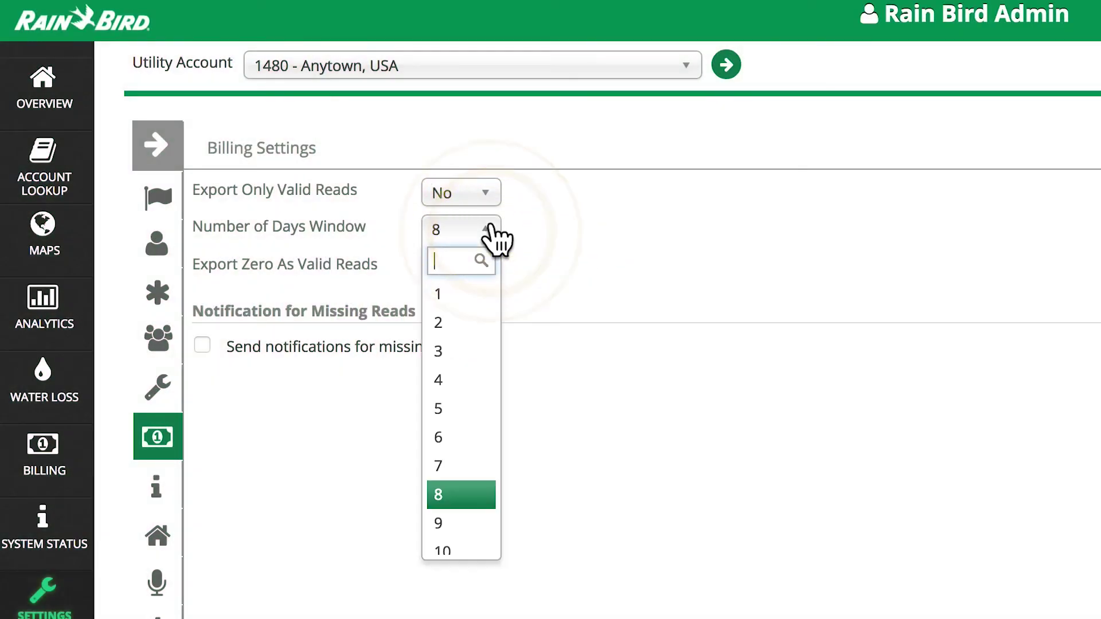
pyautogui.click(530, 242)
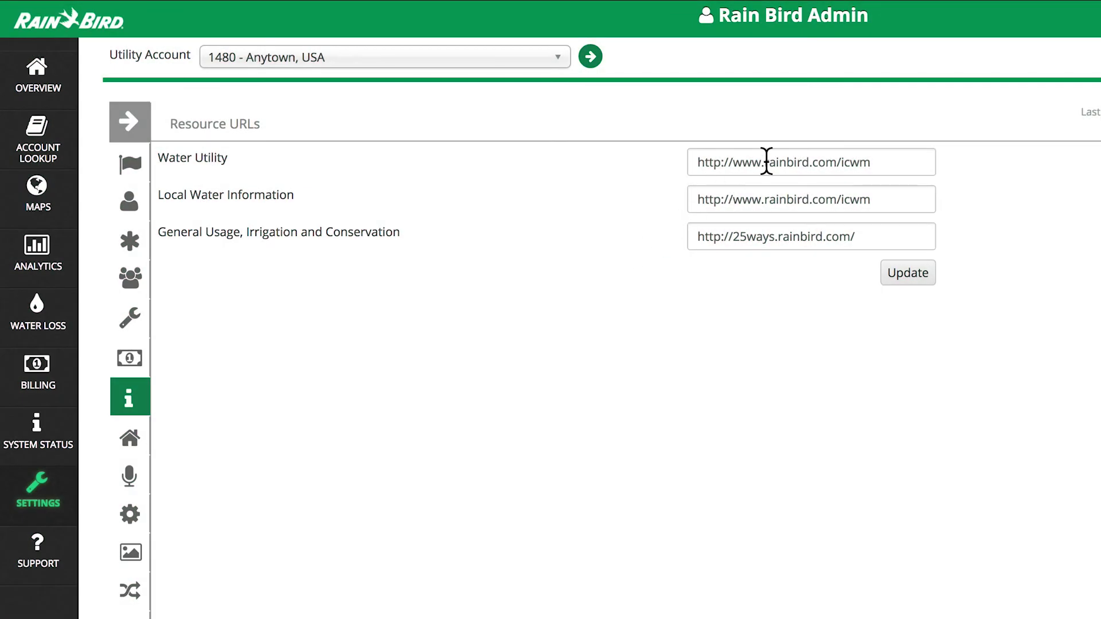
pyautogui.moveTo(766, 163); pyautogui.dragTo(914, 156)
pyautogui.write('acmewater.c')
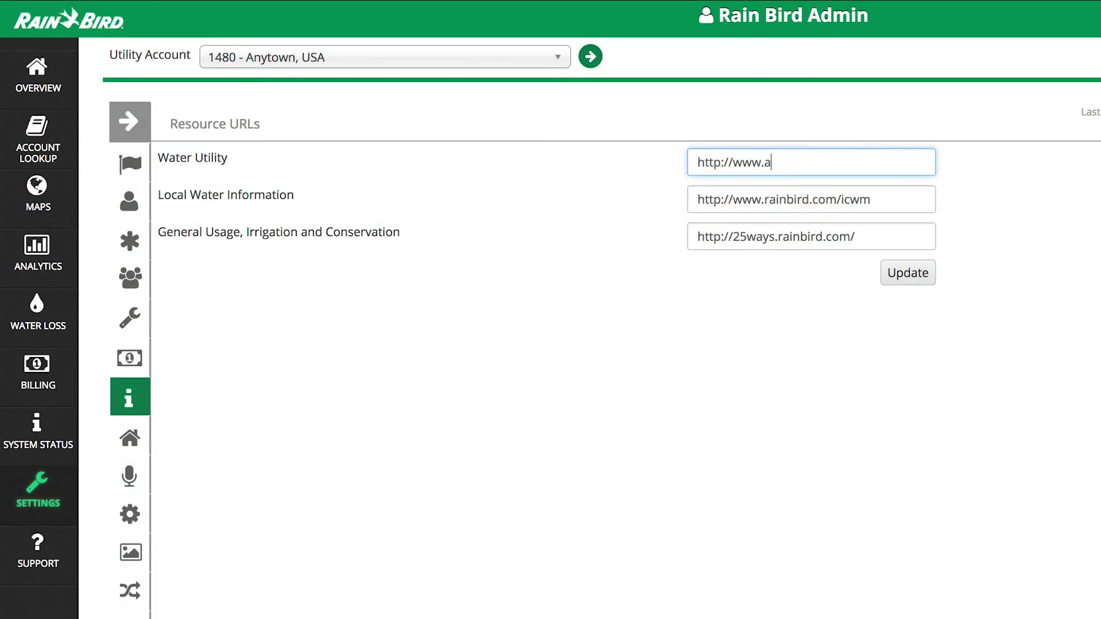
pyautogui.write('om')
pyautogui.click(924, 275)
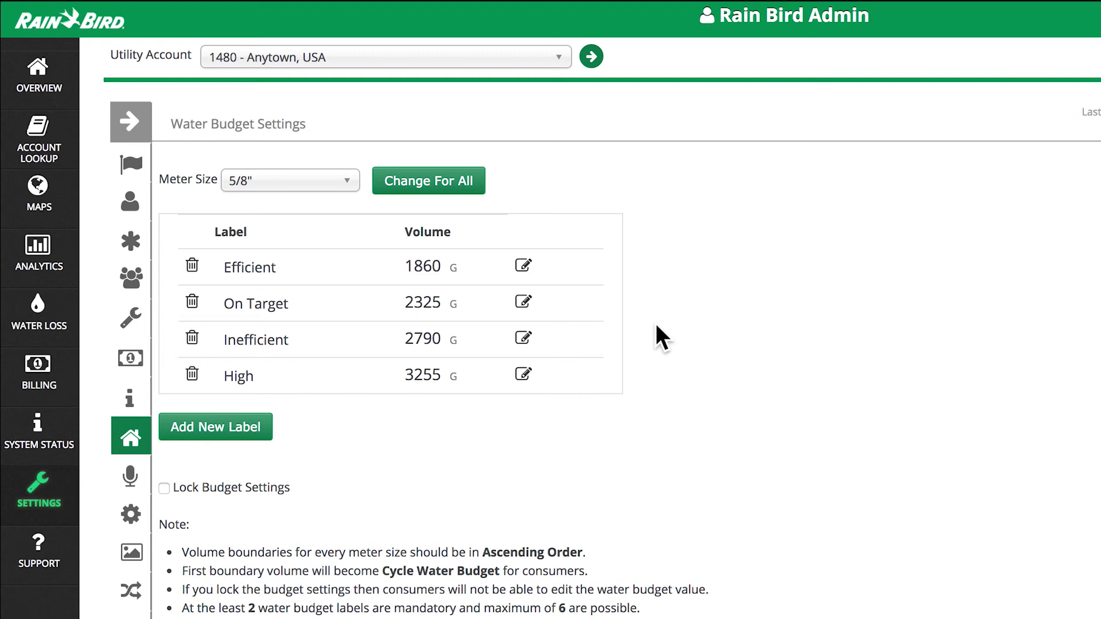
# Change the On Target budget volume from 2325 to 2500 G
pyautogui.click(523, 302)
pyautogui.click(430, 305)
pyautogui.doubleClick(430, 298)
pyautogui.write('2500')
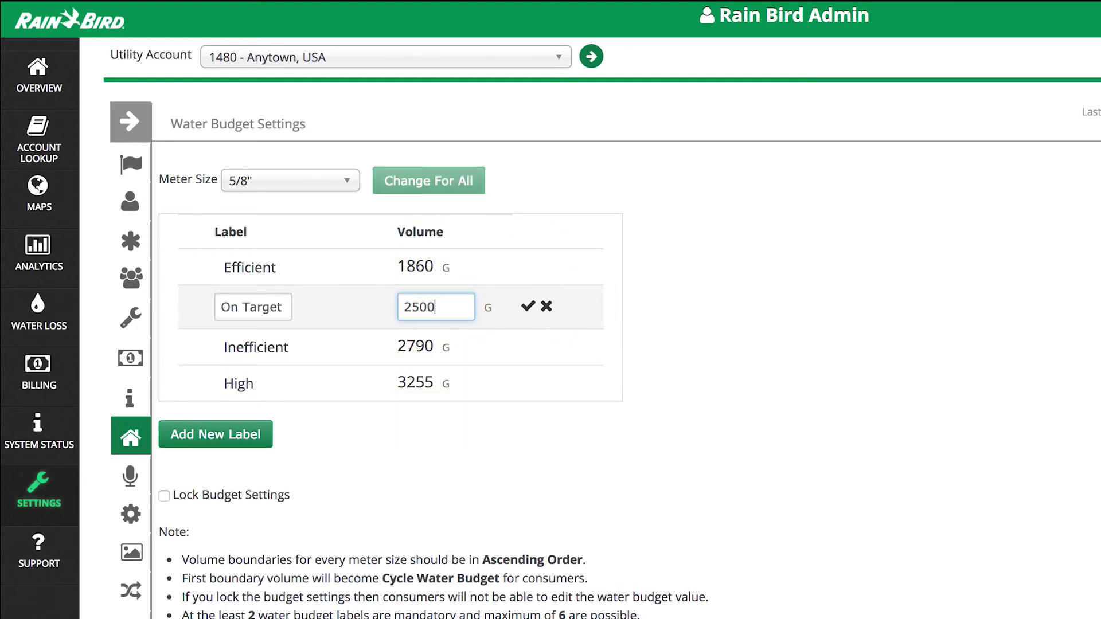
pyautogui.click(528, 307)
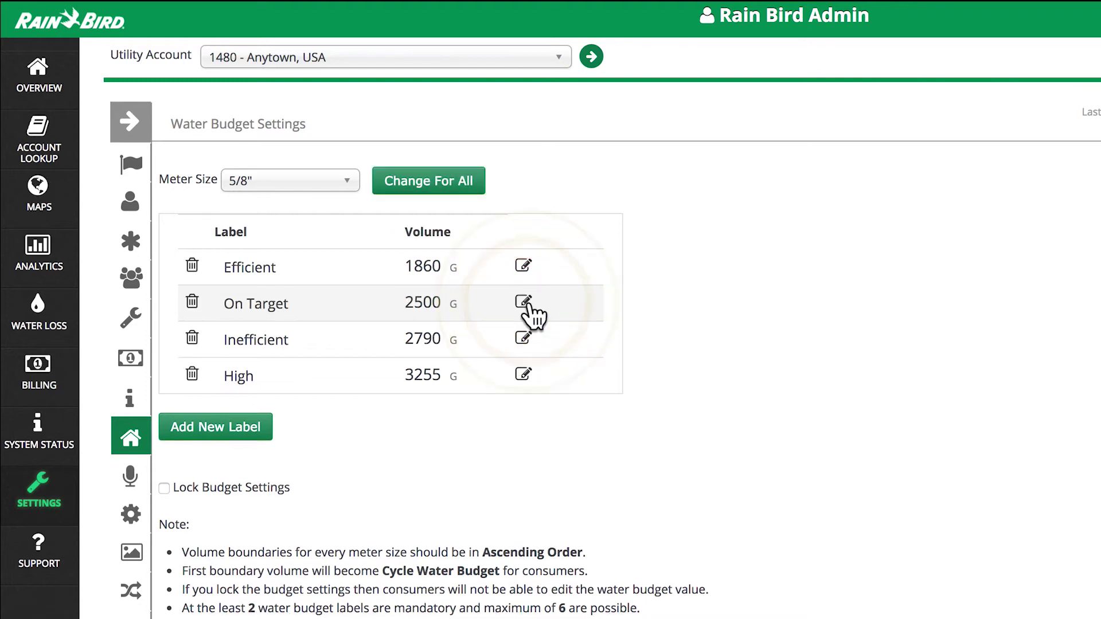
# Open and cancel the Add New Label form, then tick Lock Budget Settings
pyautogui.click(254, 431)
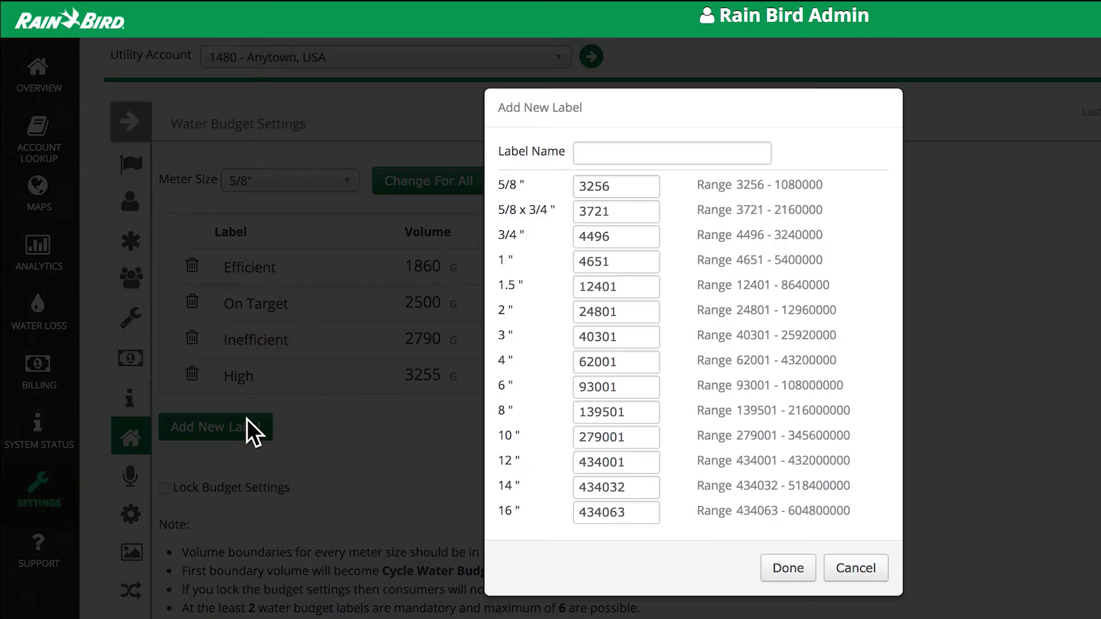
pyautogui.click(854, 570)
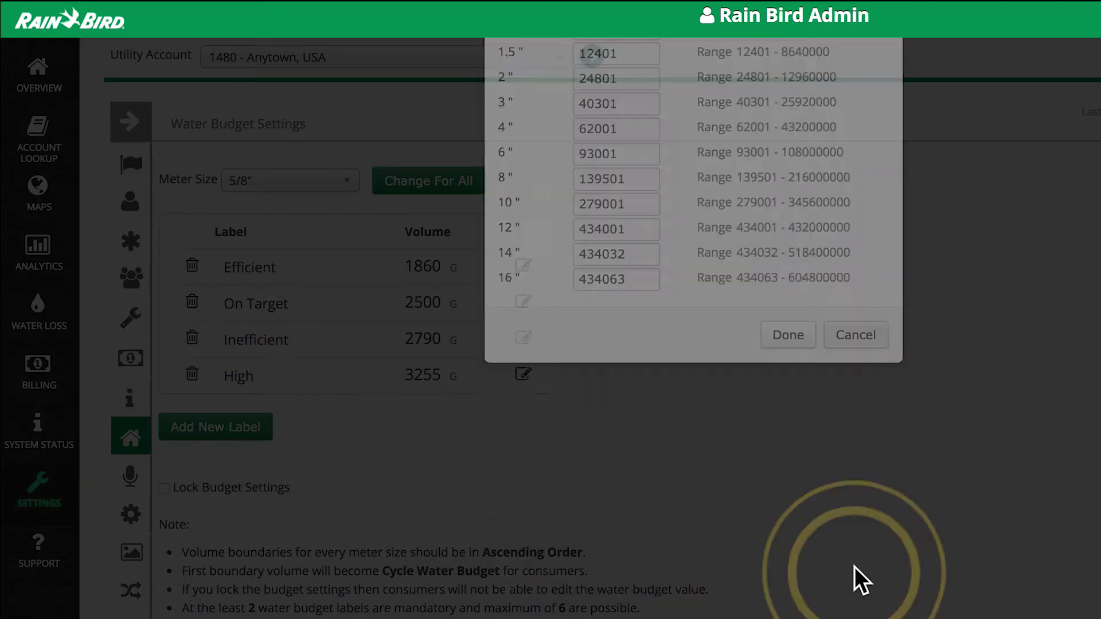
pyautogui.click(165, 488)
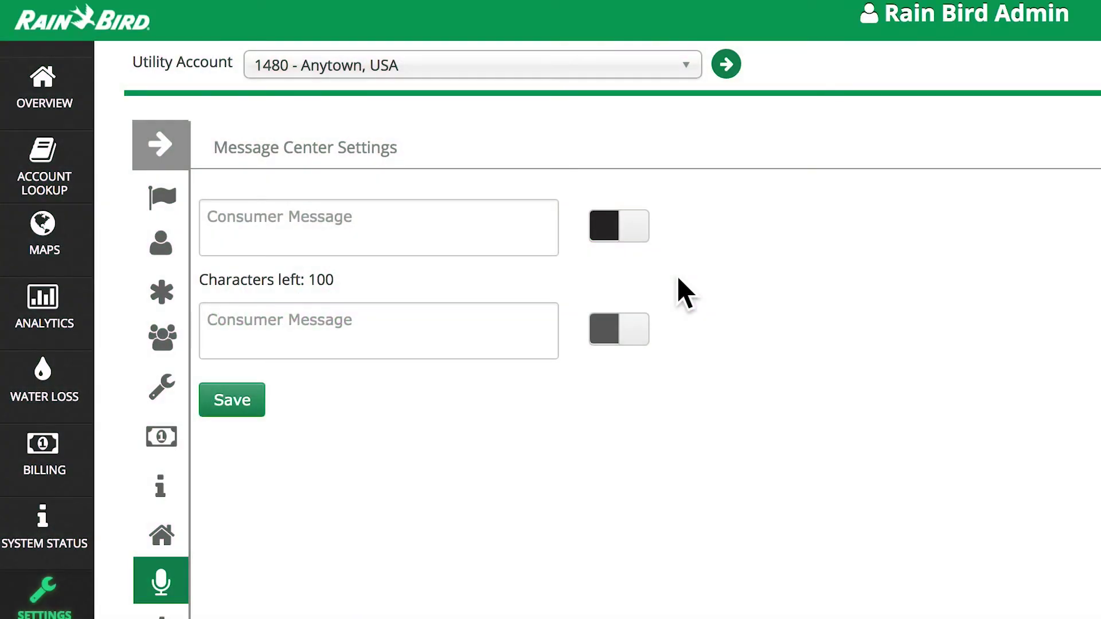
# Paste the January odd-day watering restriction into the first Consumer Message in red and save
pyautogui.click(514, 229)
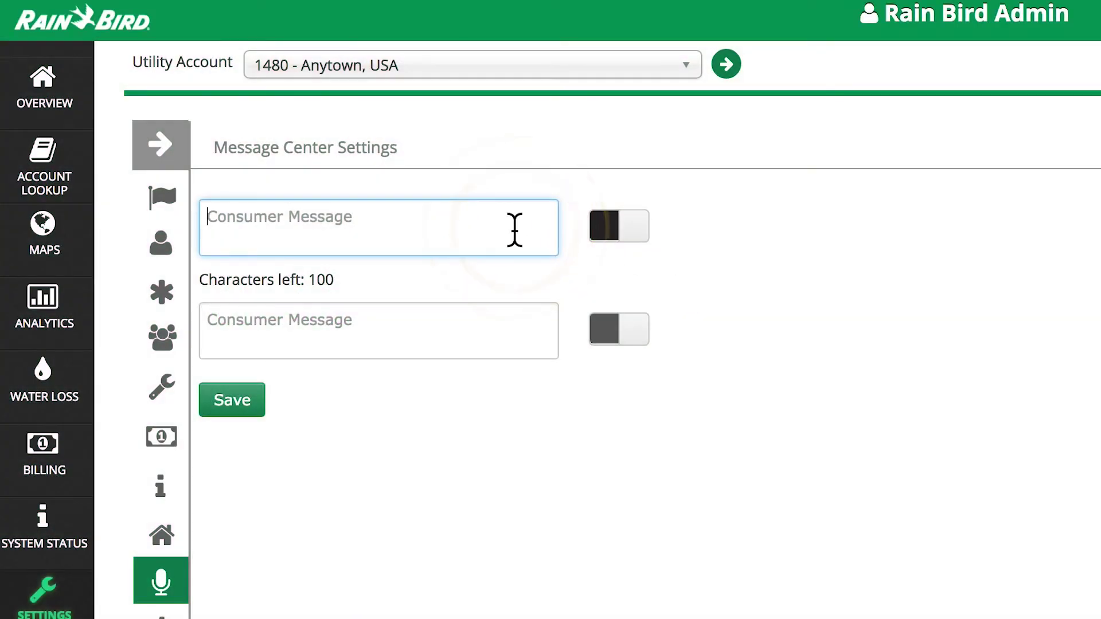
pyautogui.write('Irrigation restrictions in place for the month of January. Please water on odd days only.')
pyautogui.click(631, 230)
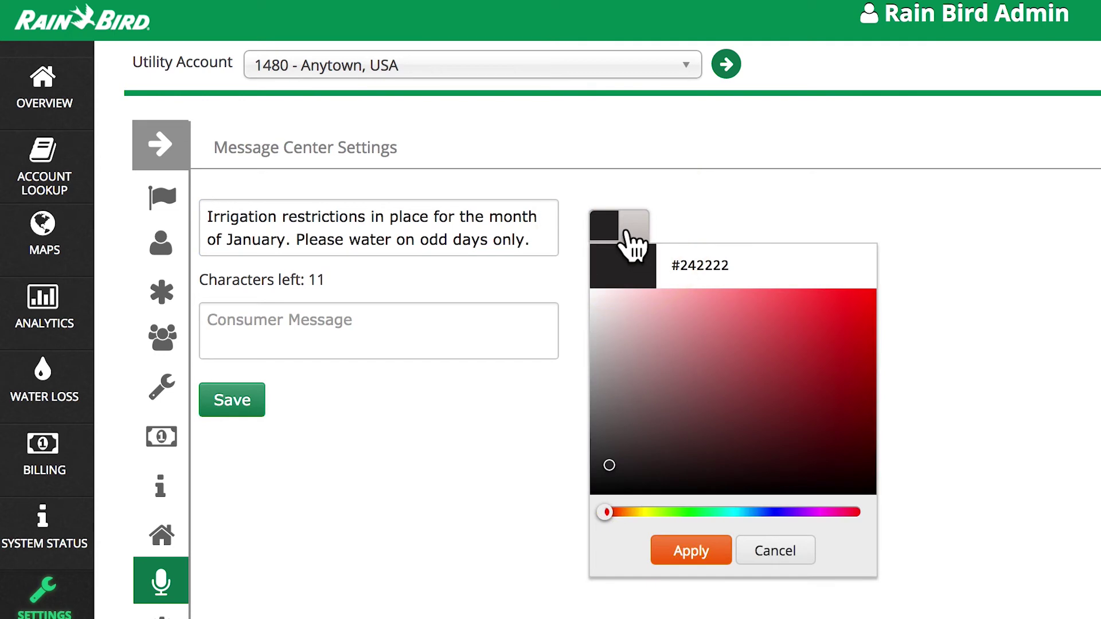
pyautogui.click(821, 317)
pyautogui.click(672, 548)
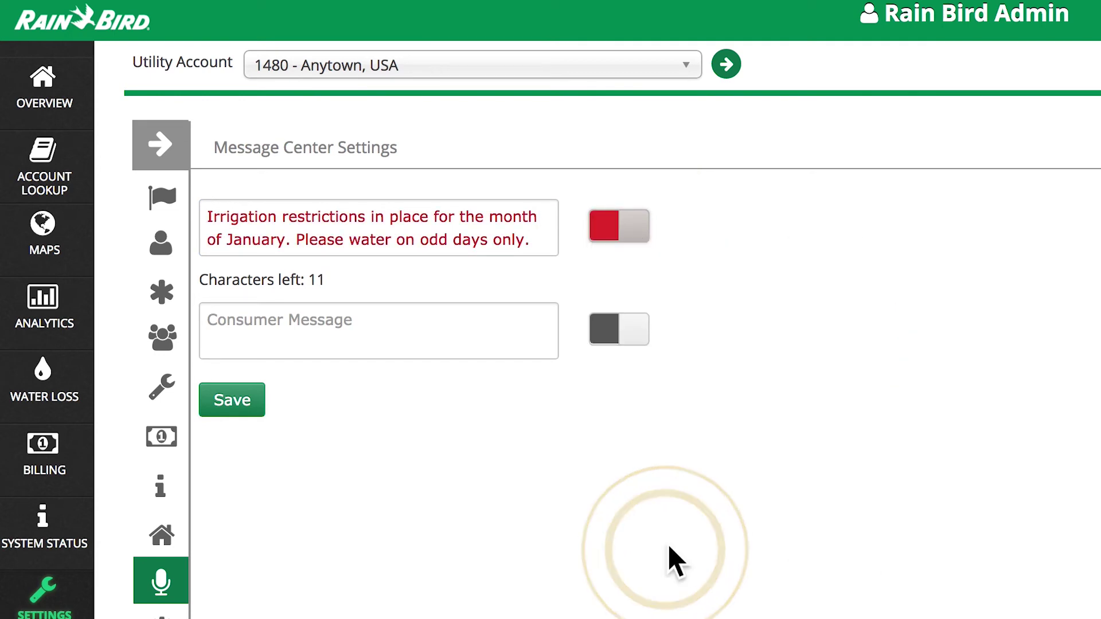
pyautogui.click(252, 408)
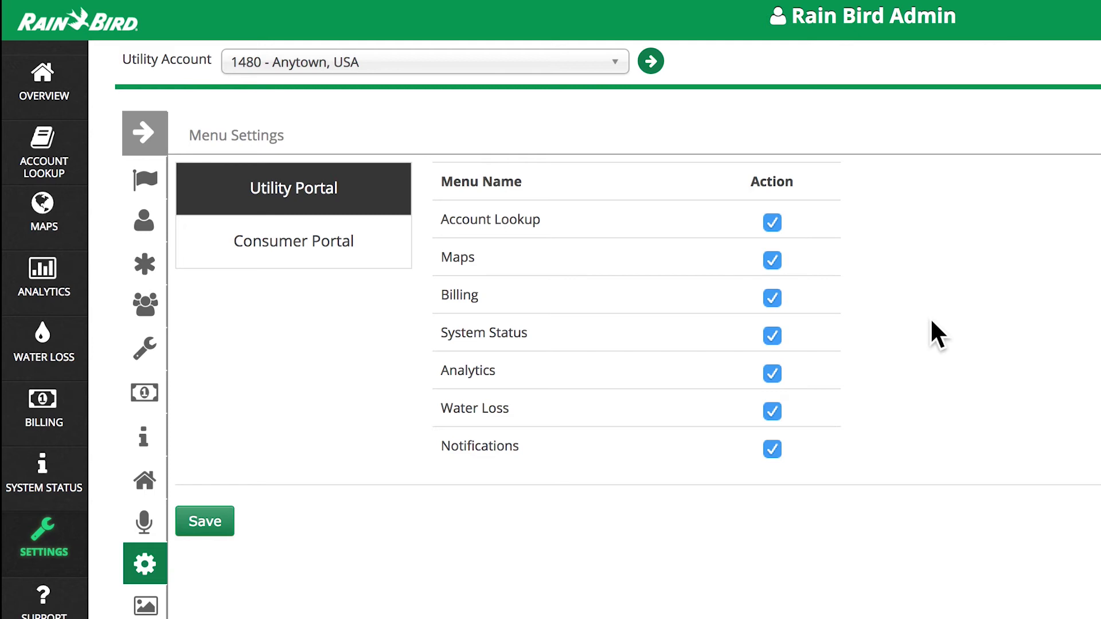
# Uncheck Maps under Utility Portal and Environmental and Watering under Consumer Portal, then save
pyautogui.click(772, 261)
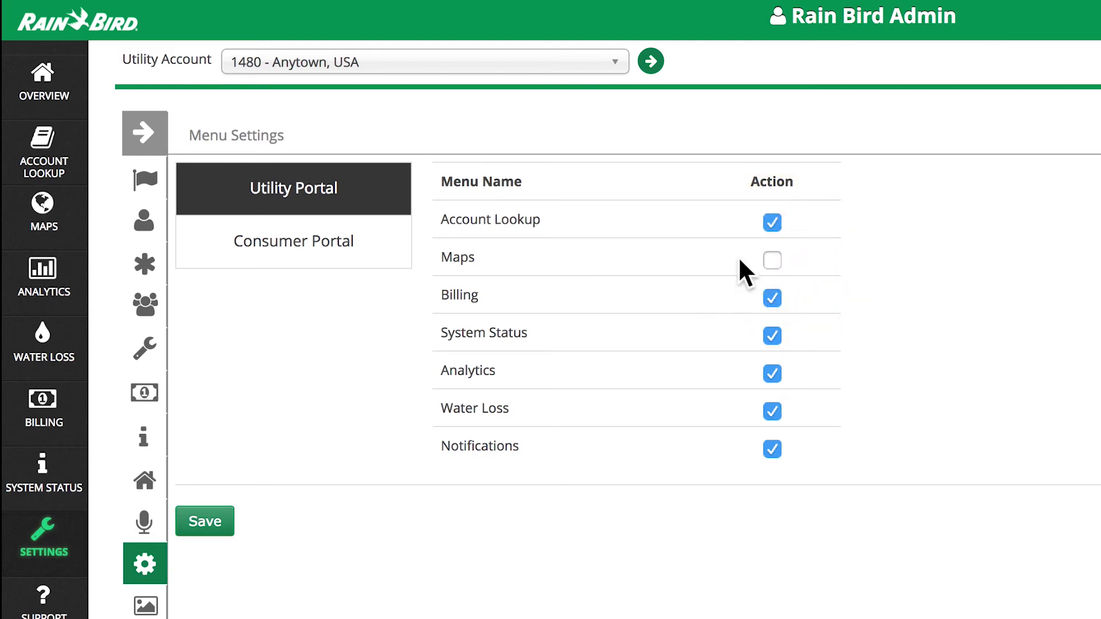
pyautogui.click(376, 263)
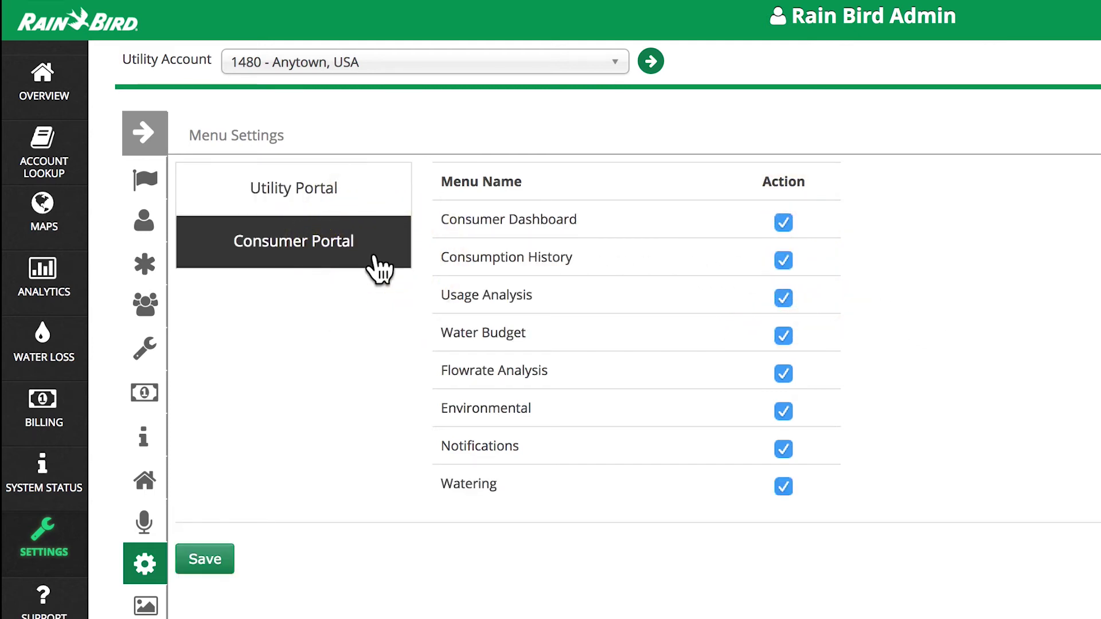
pyautogui.click(781, 409)
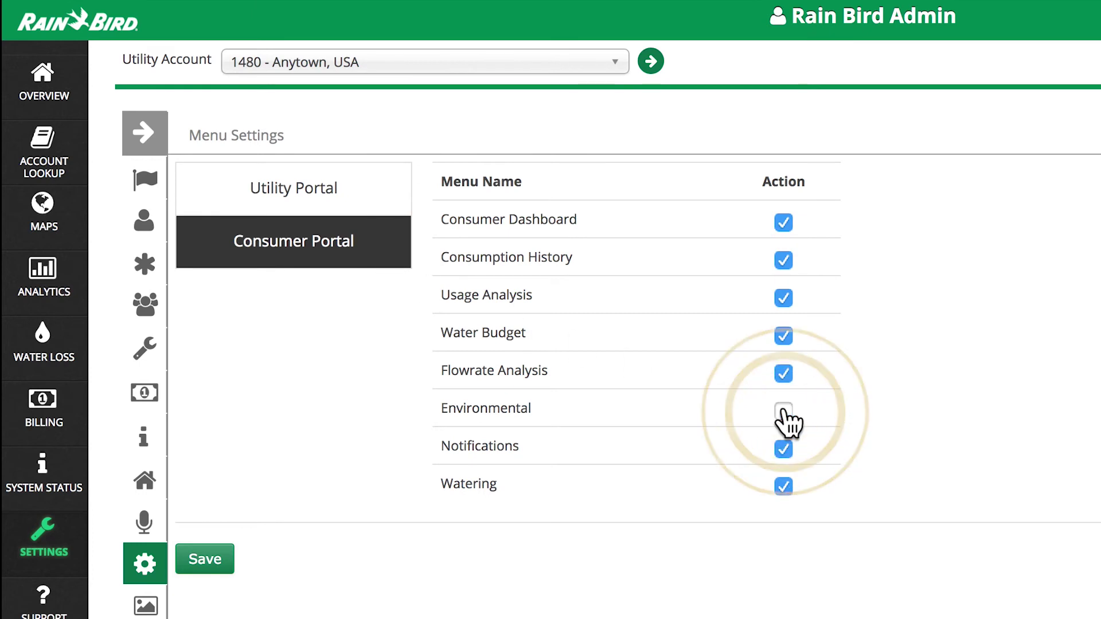
pyautogui.click(787, 482)
pyautogui.click(208, 565)
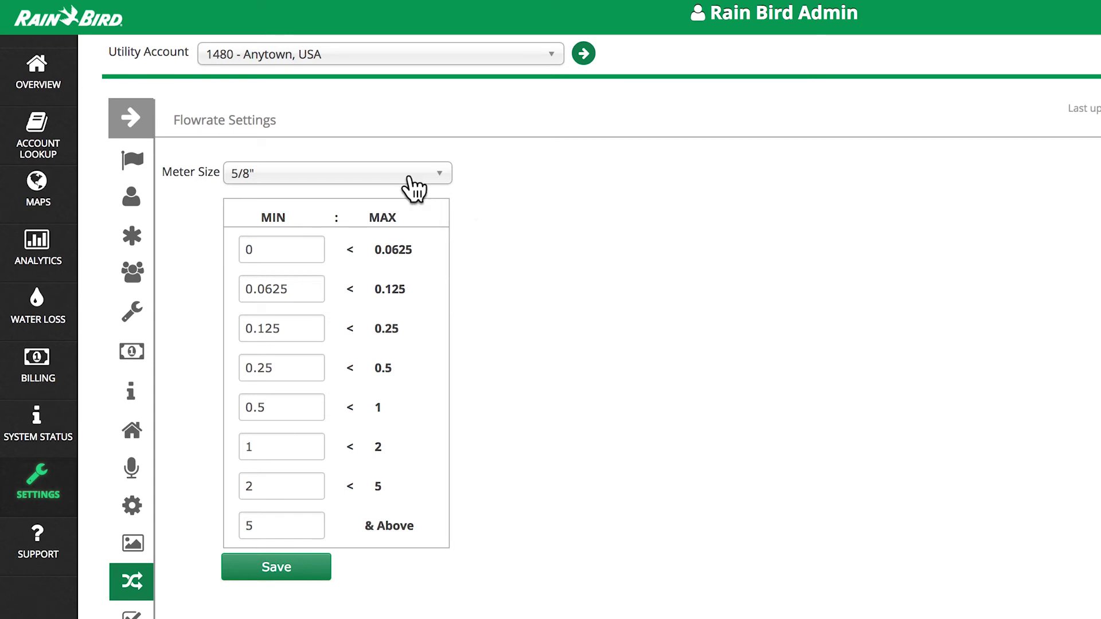
# For meter size 3/4", raise the first range's MIN to 0.05 and save
pyautogui.click(440, 175)
pyautogui.click(376, 271)
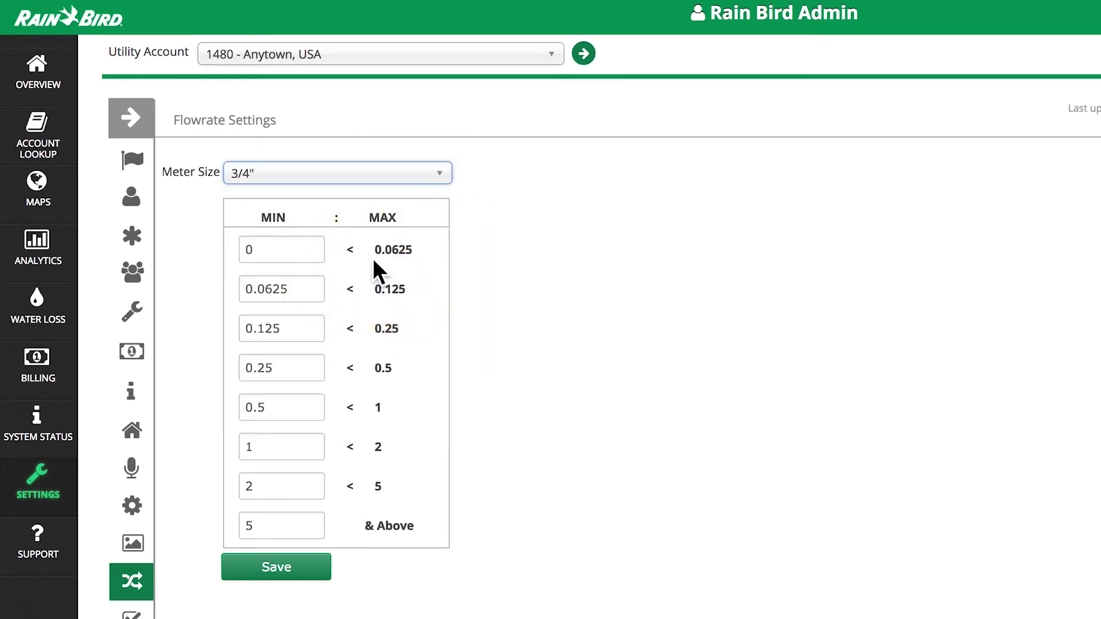
pyautogui.click(307, 249)
pyautogui.click(312, 248)
pyautogui.click(312, 247)
pyautogui.click(313, 247)
pyautogui.click(312, 247)
pyautogui.click(313, 247)
pyautogui.click(288, 575)
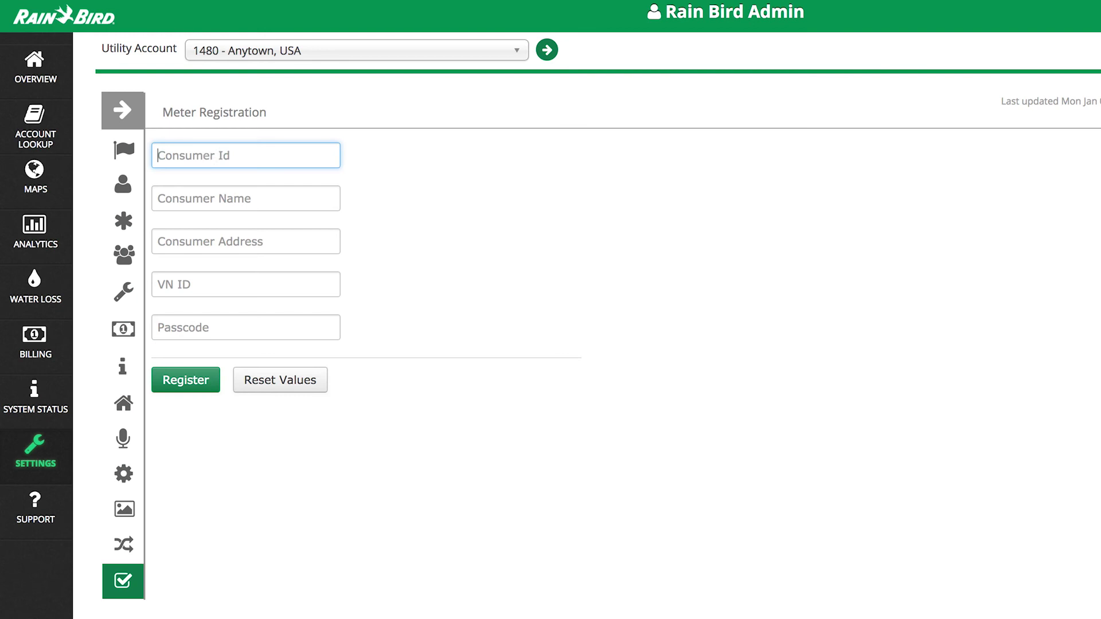
# Register a new meter, entering the consumer ID, name, street address, VN ID and passcode
pyautogui.write('Black')
pyautogui.press('Tab')
pyautogui.write('Joe Black')
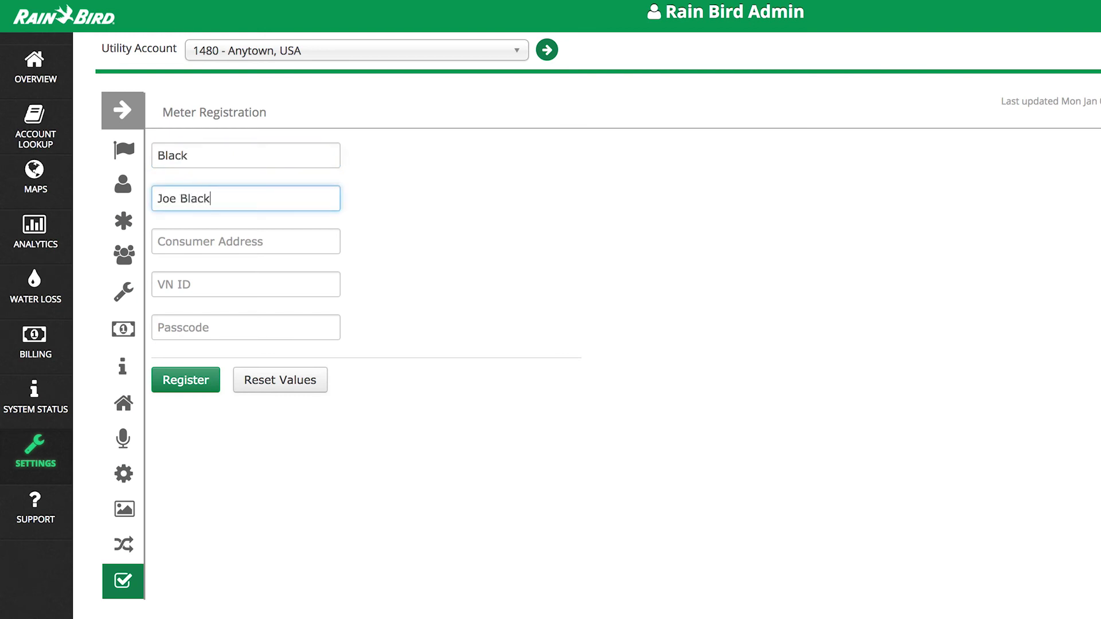
pyautogui.press('Tab')
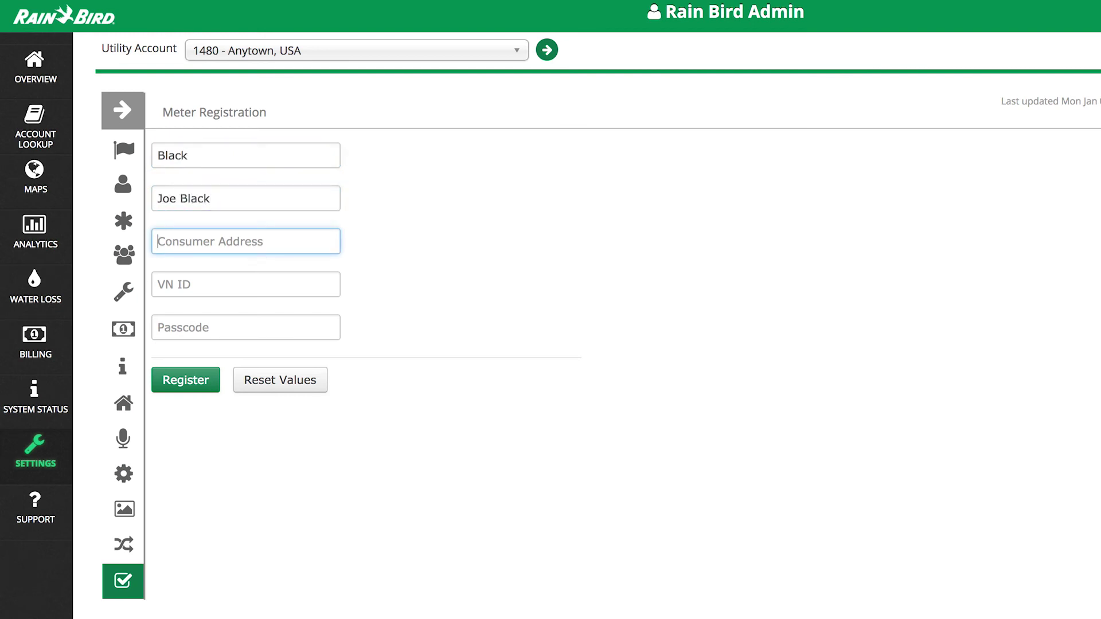
pyautogui.write('123 Main St.')
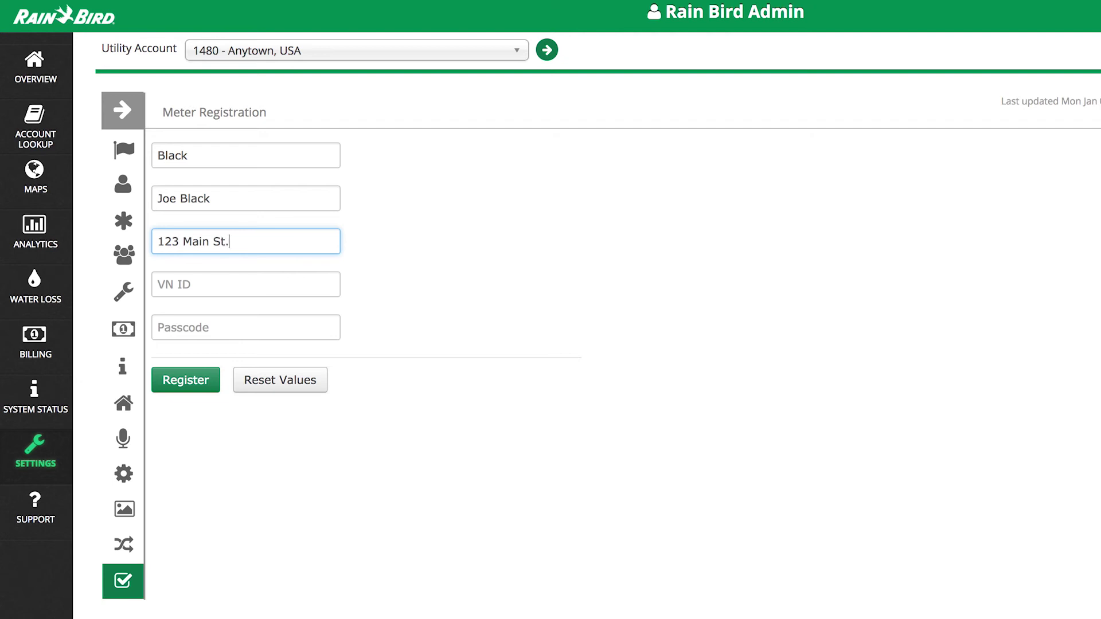
pyautogui.press('Tab')
pyautogui.write('1234567')
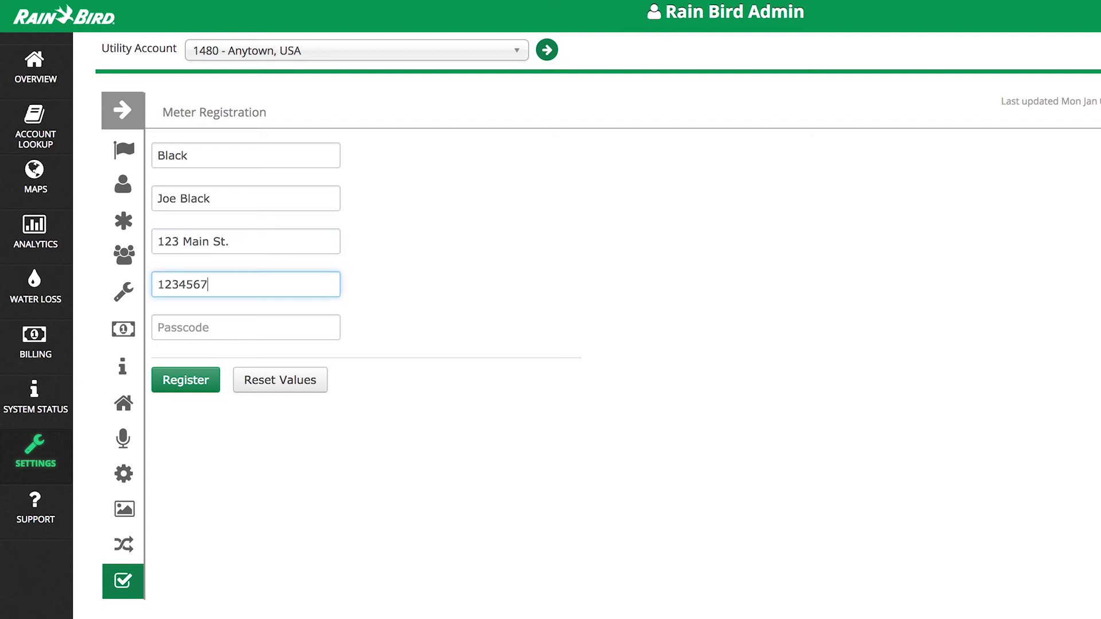
pyautogui.press('Tab')
pyautogui.click(199, 378)
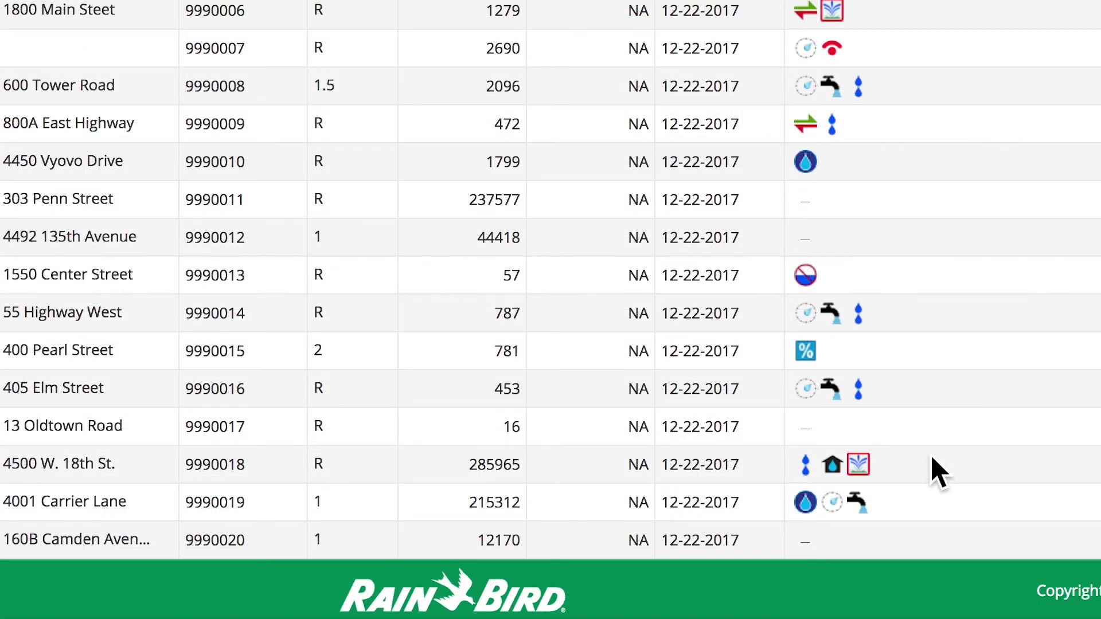
# Select the flagged account and read its conditions: Leak and Unexpected Use, set 12/21/2017
pyautogui.click(871, 581)
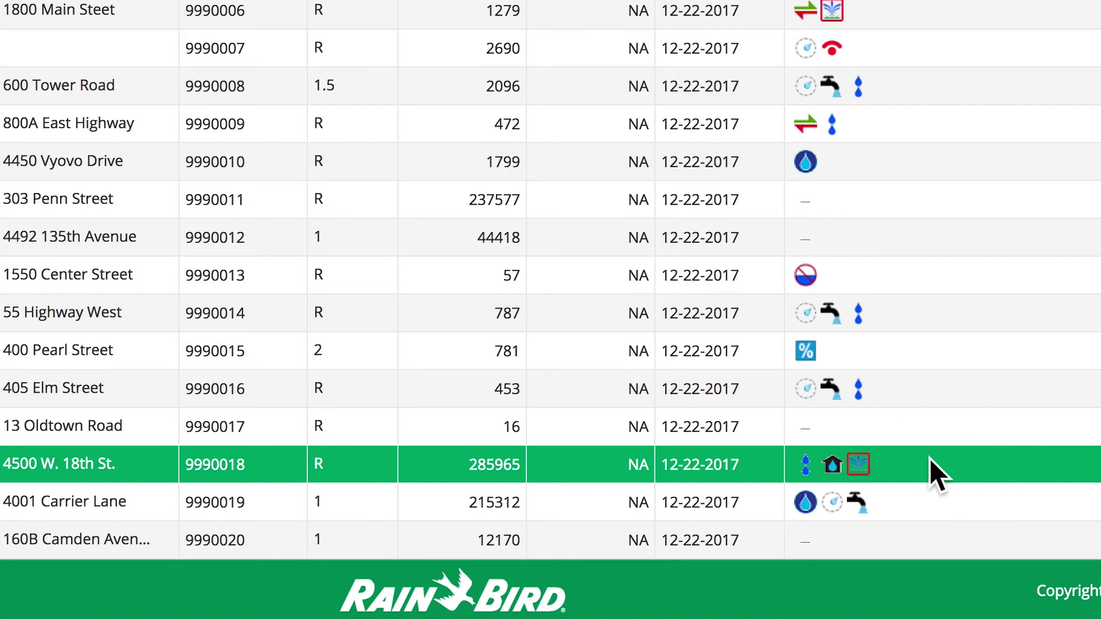
pyautogui.moveTo(802, 466)
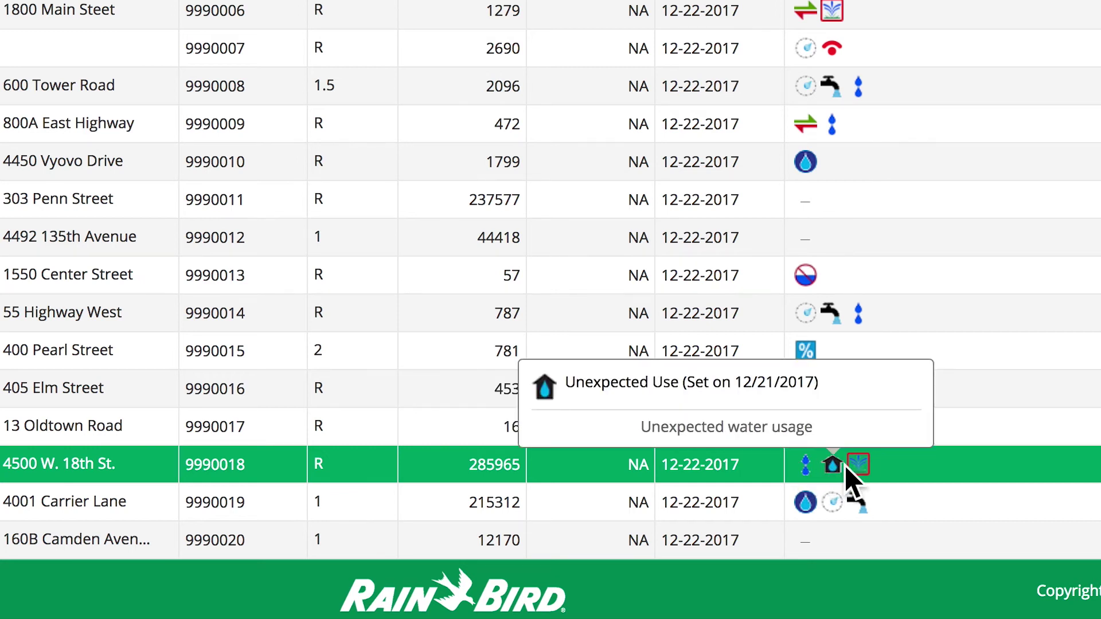
pyautogui.moveTo(852, 465)
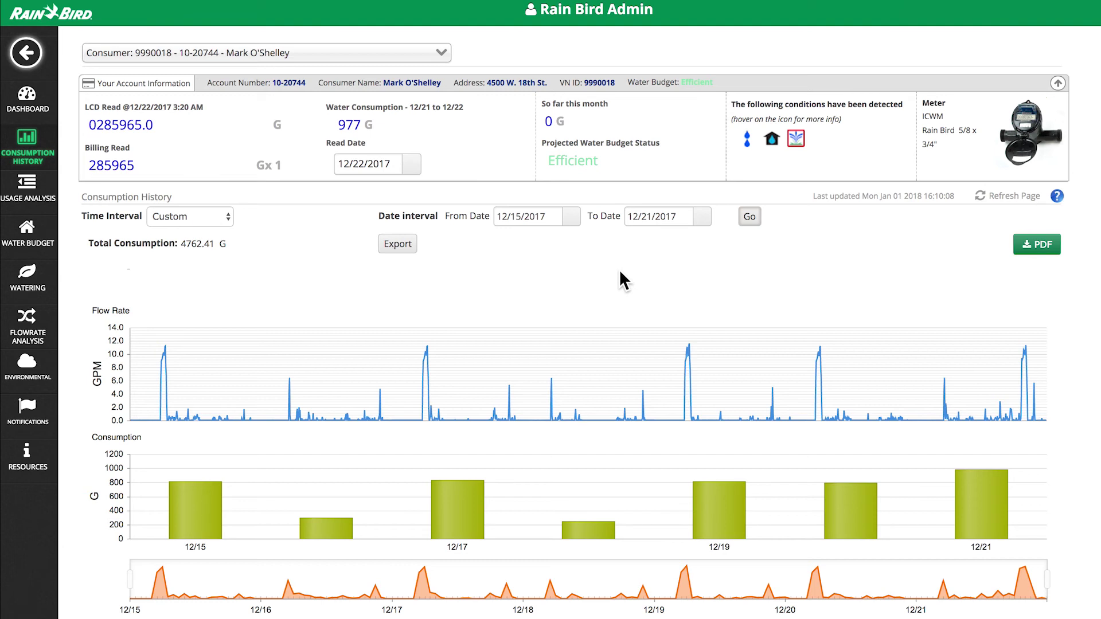
# Show the consumption history with a 1 DAY time interval
pyautogui.moveTo(426, 349)
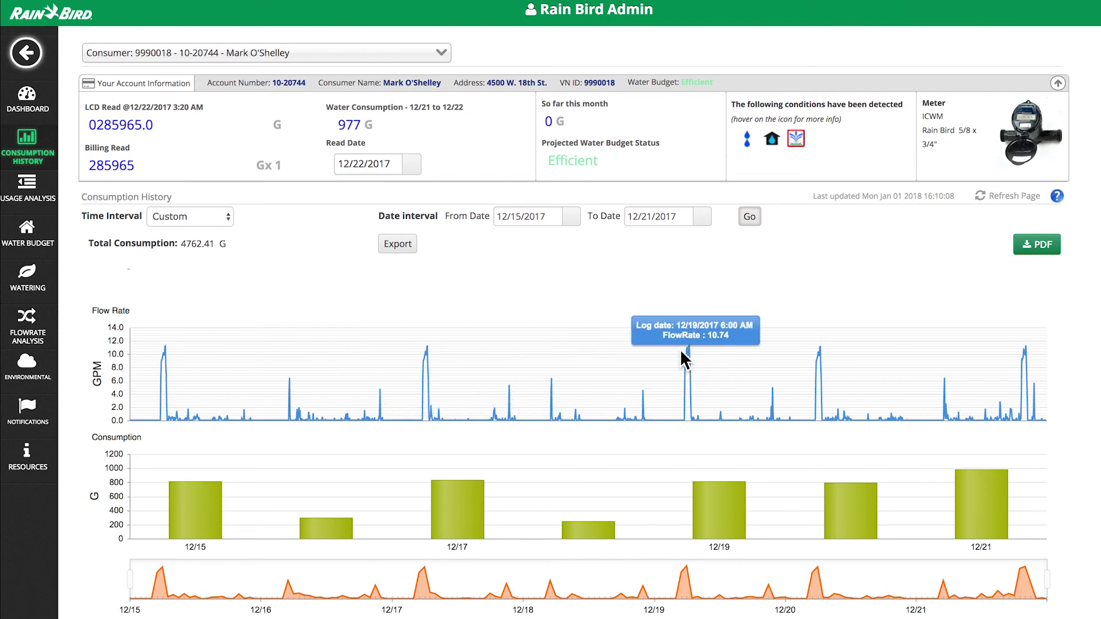
pyautogui.click(224, 216)
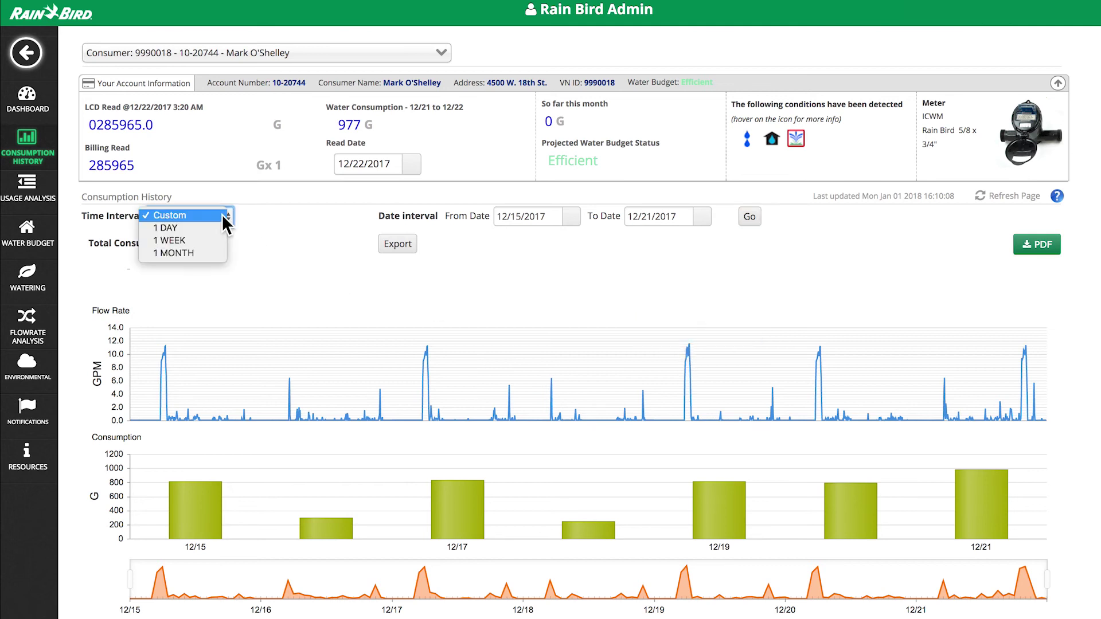
pyautogui.click(218, 227)
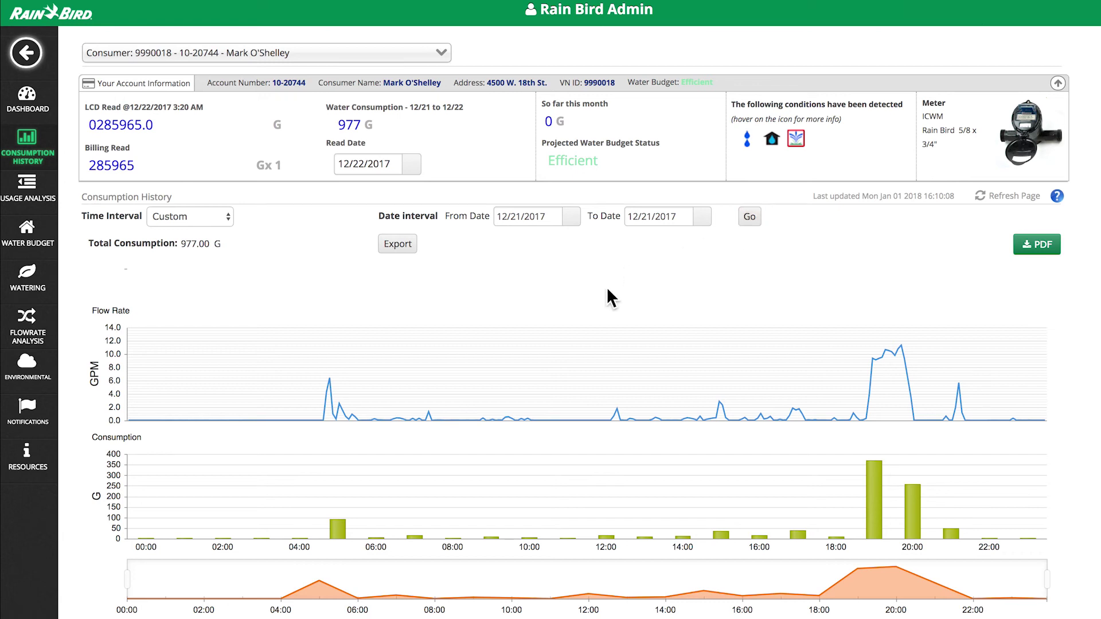
# Zoom the 12/21/2017 charts to the evening from about 18:00 and download a PDF
pyautogui.moveTo(329, 378)
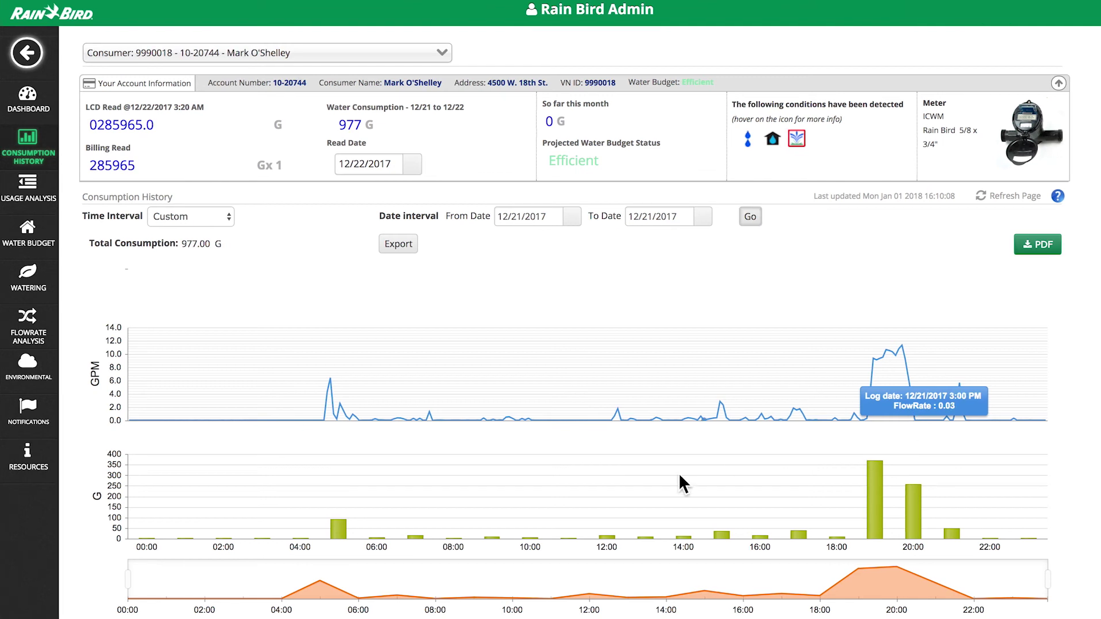
pyautogui.moveTo(129, 578); pyautogui.dragTo(814, 584)
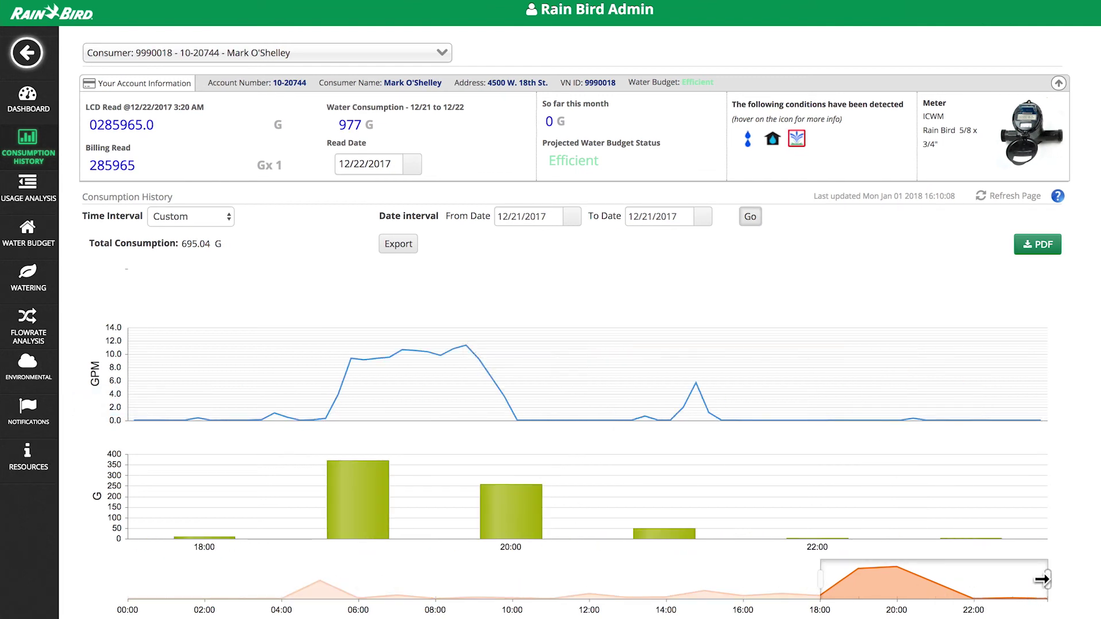
pyautogui.moveTo(1048, 580); pyautogui.dragTo(976, 579)
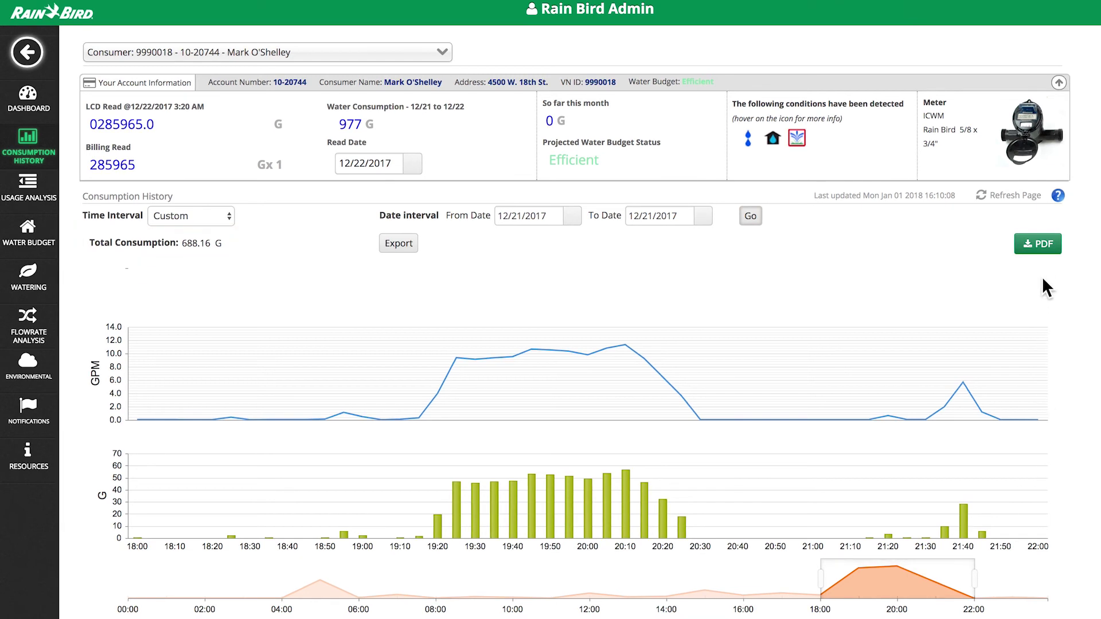
pyautogui.click(1040, 246)
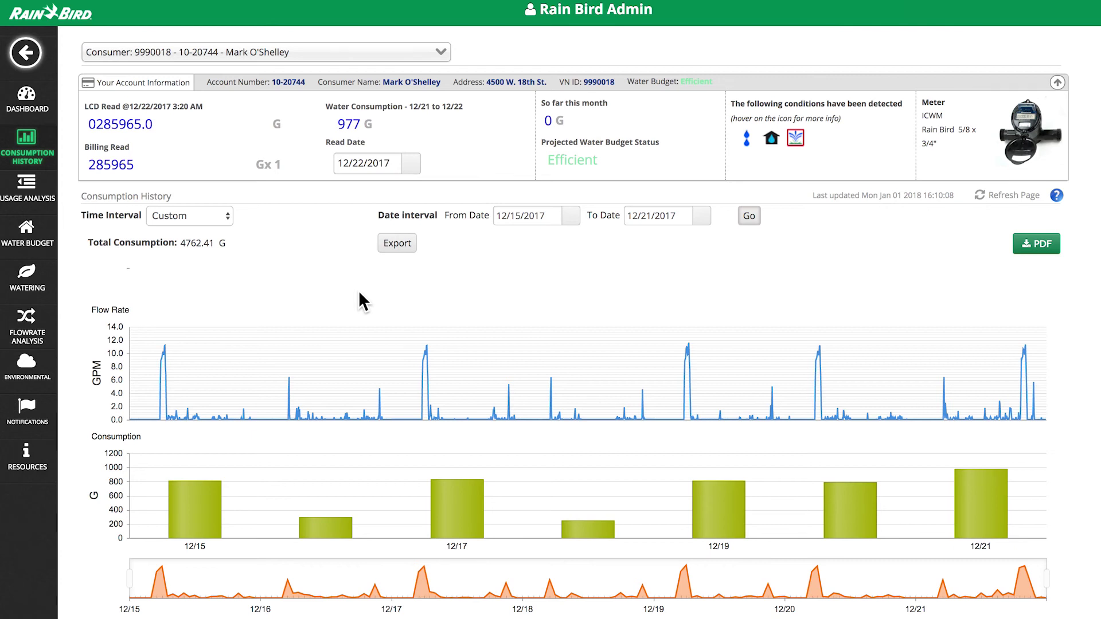
pyautogui.moveTo(184, 408)
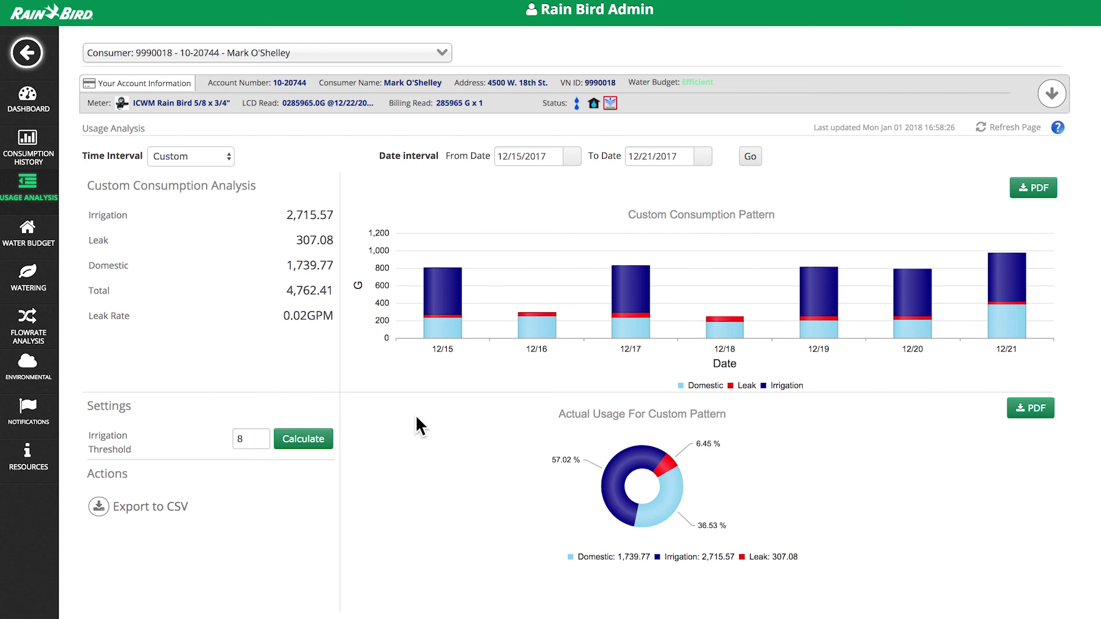
# Change the irrigation threshold to 4, recalculate usage, and export the analysis to CSV
pyautogui.doubleClick(252, 439)
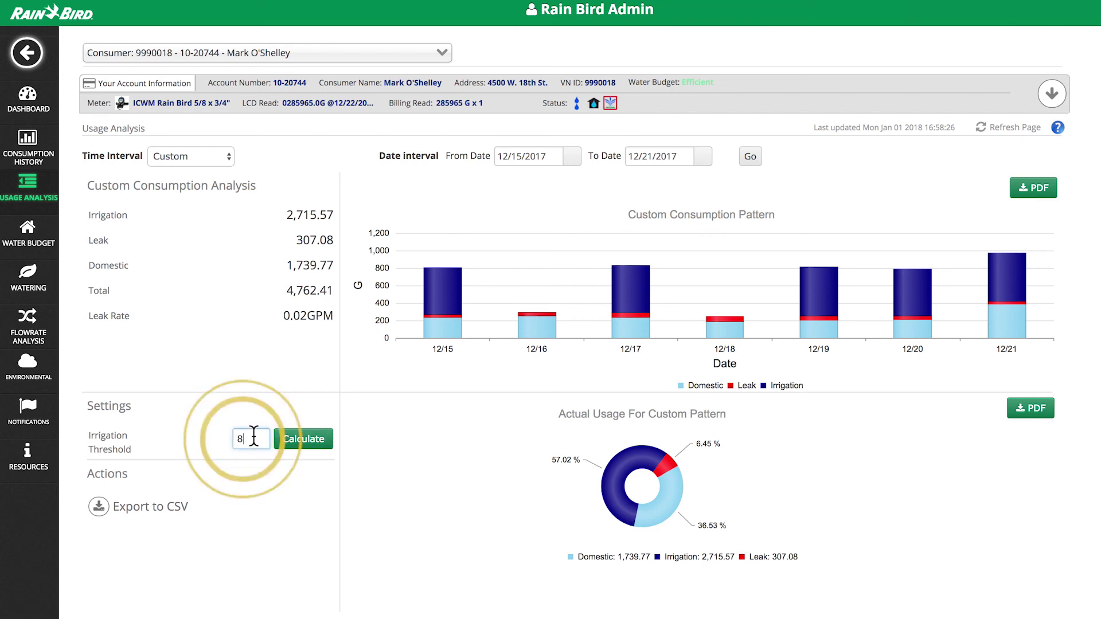
pyautogui.write('4')
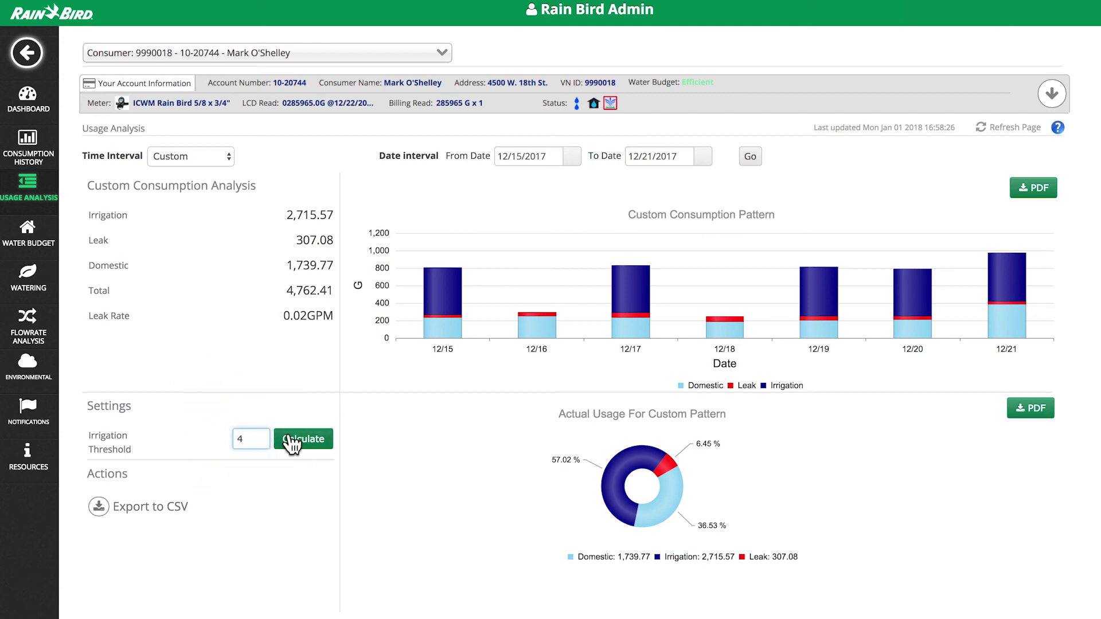
pyautogui.click(289, 439)
pyautogui.click(786, 152)
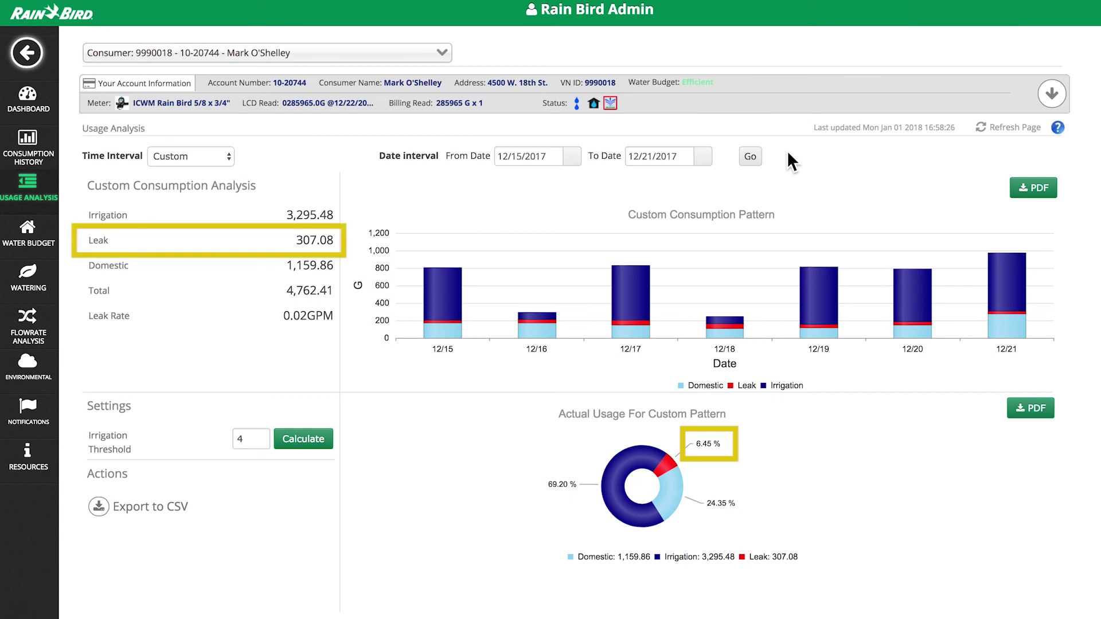
pyautogui.click(122, 507)
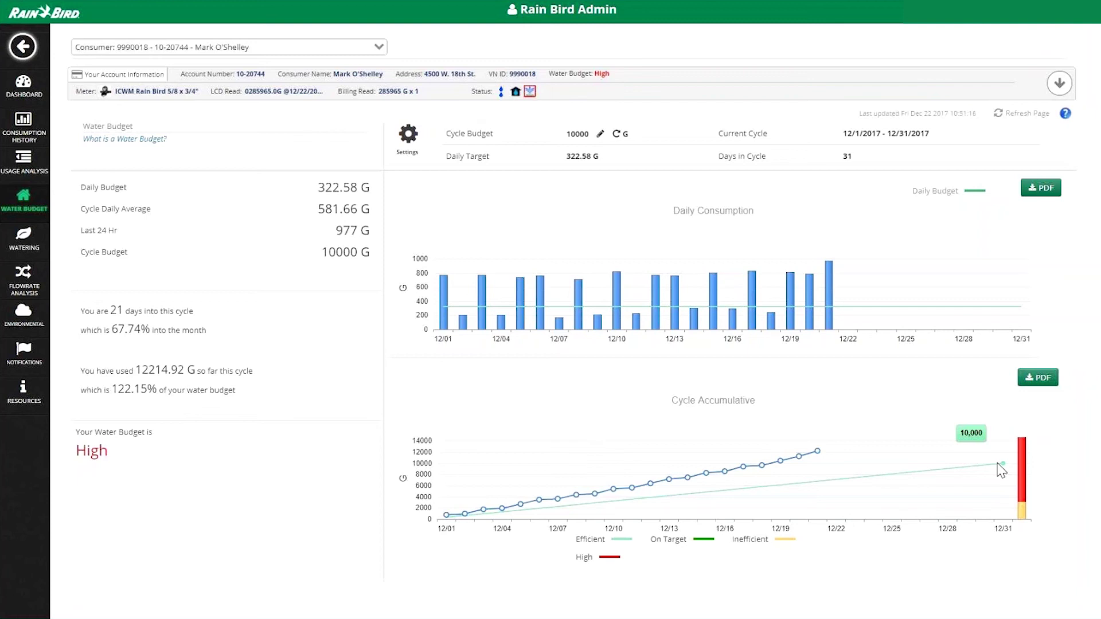
# Edit the Cycle Budget to 5000 G and accept the 2325 G volume boundary warning
pyautogui.moveTo(816, 453)
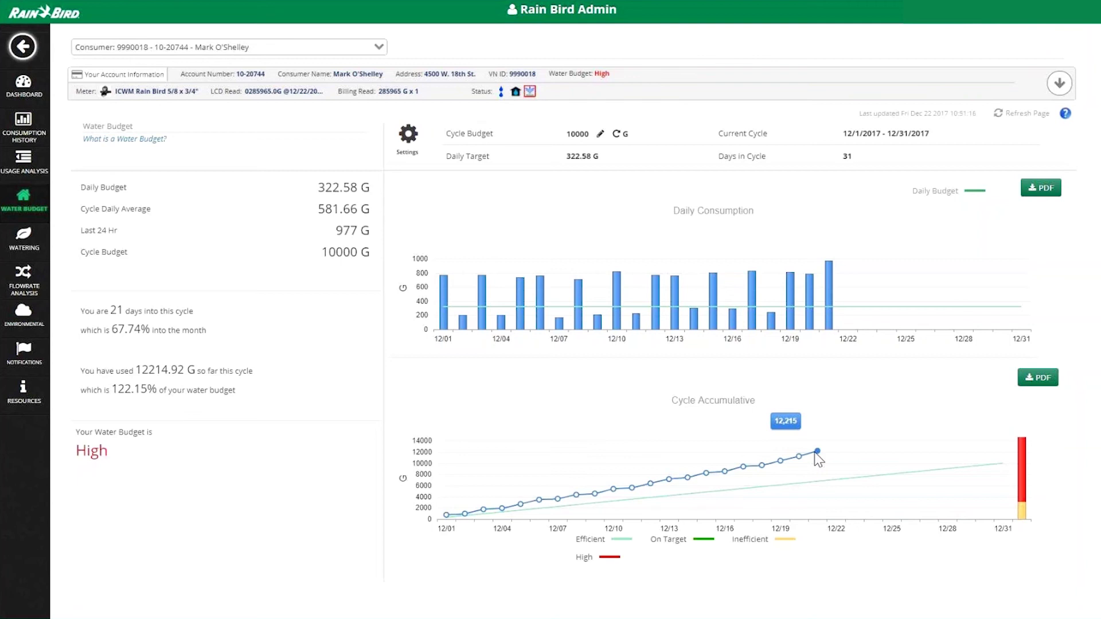
pyautogui.moveTo(987, 467)
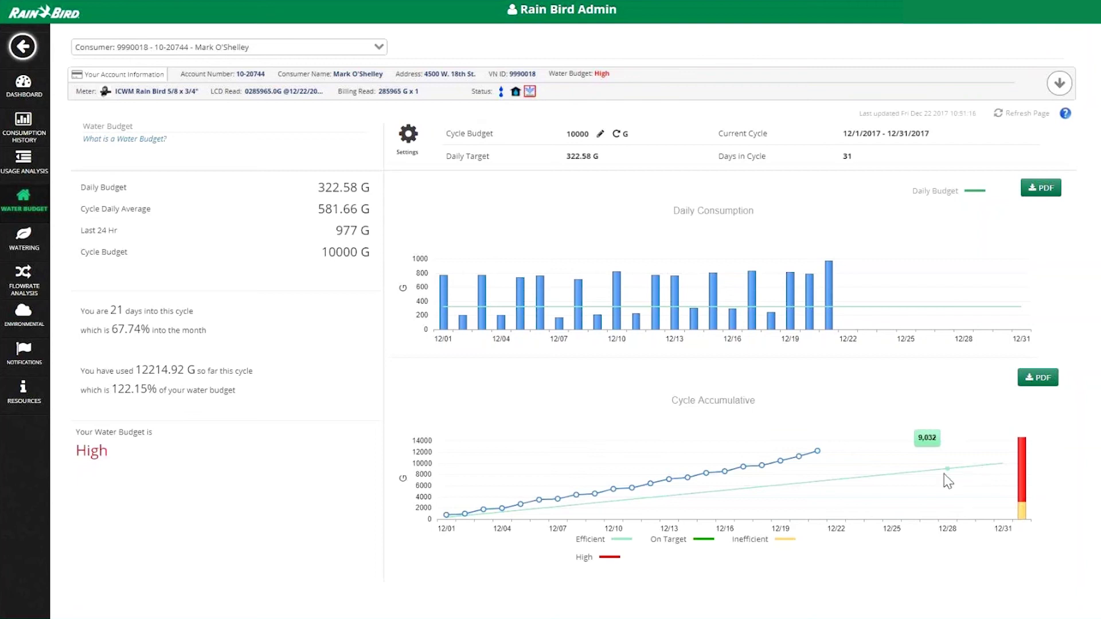
pyautogui.click(600, 133)
pyautogui.write('5000')
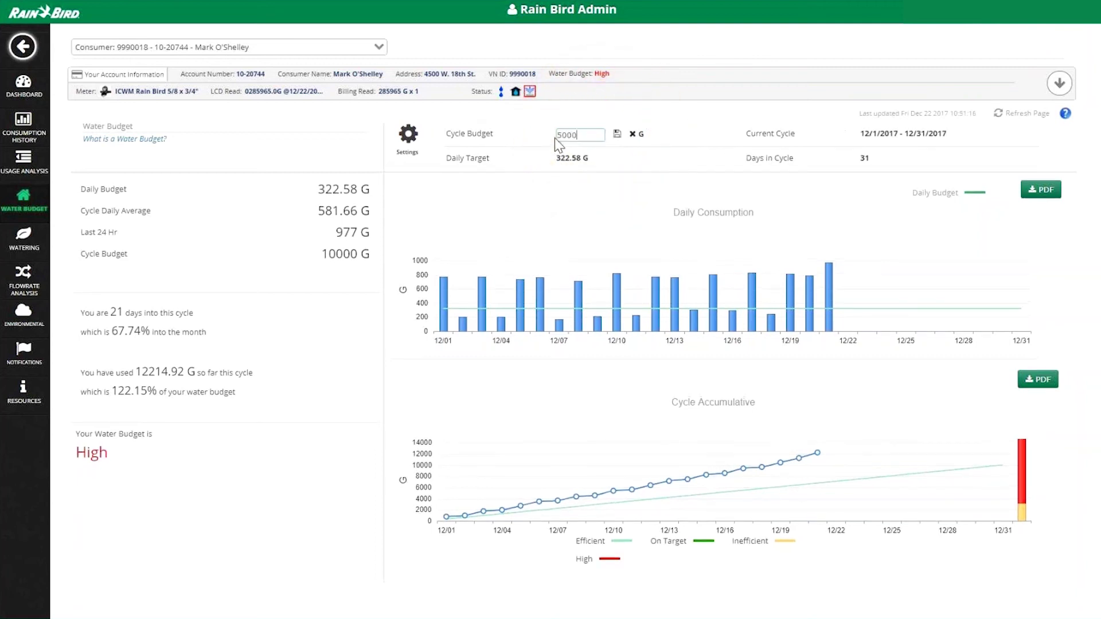
pyautogui.press('Return')
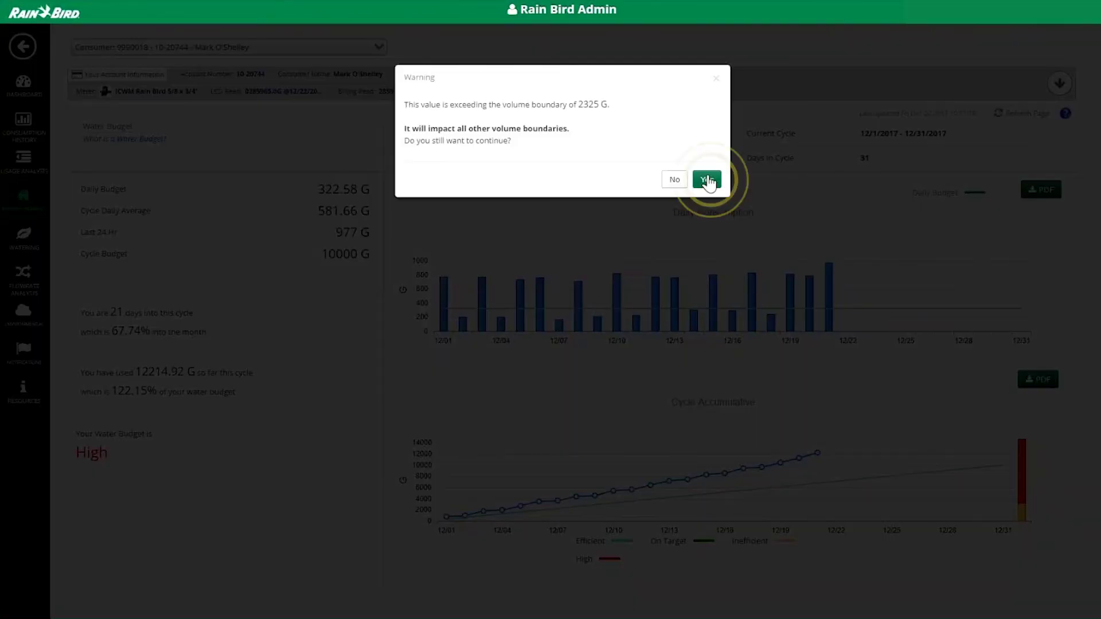
pyautogui.click(707, 180)
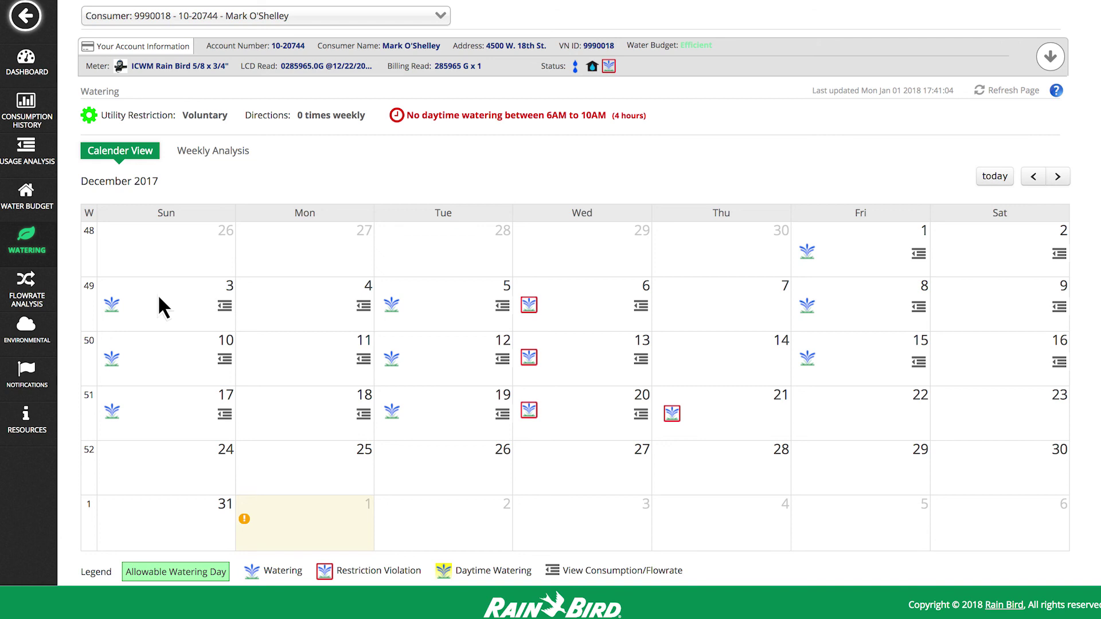
# View December 3's flowrate and consumption details on the watering calendar, then close them
pyautogui.click(223, 305)
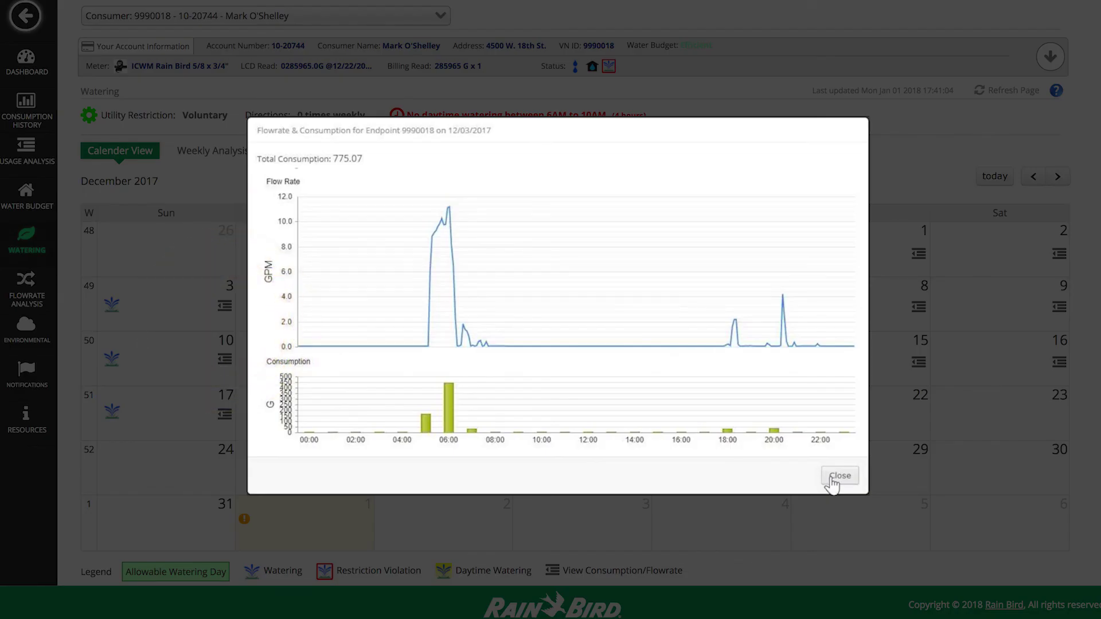
pyautogui.click(839, 476)
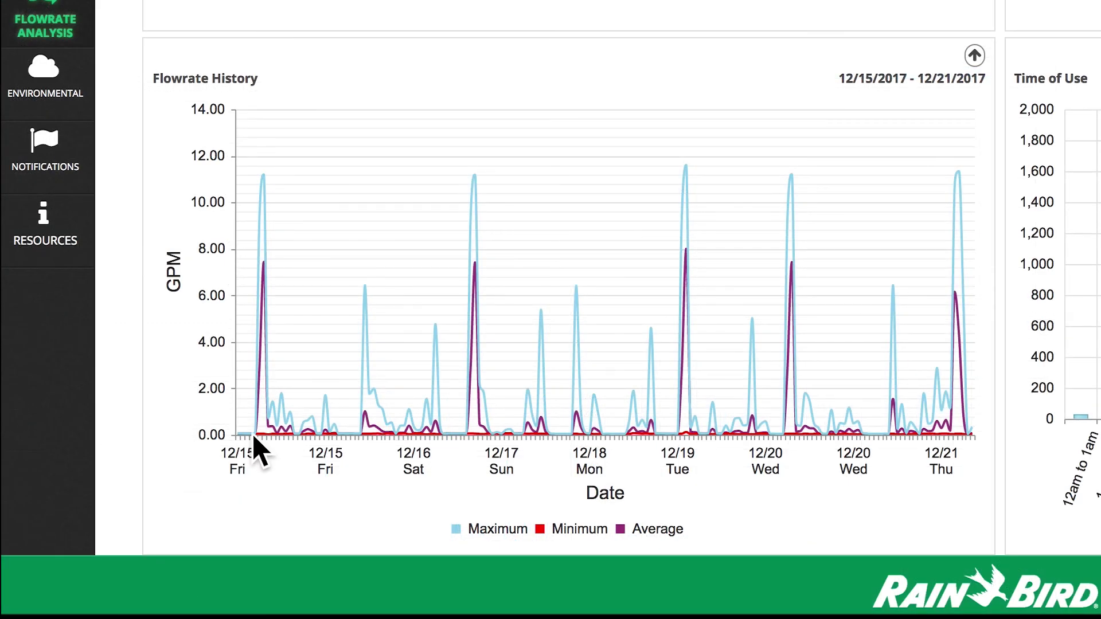
pyautogui.moveTo(145, 546)
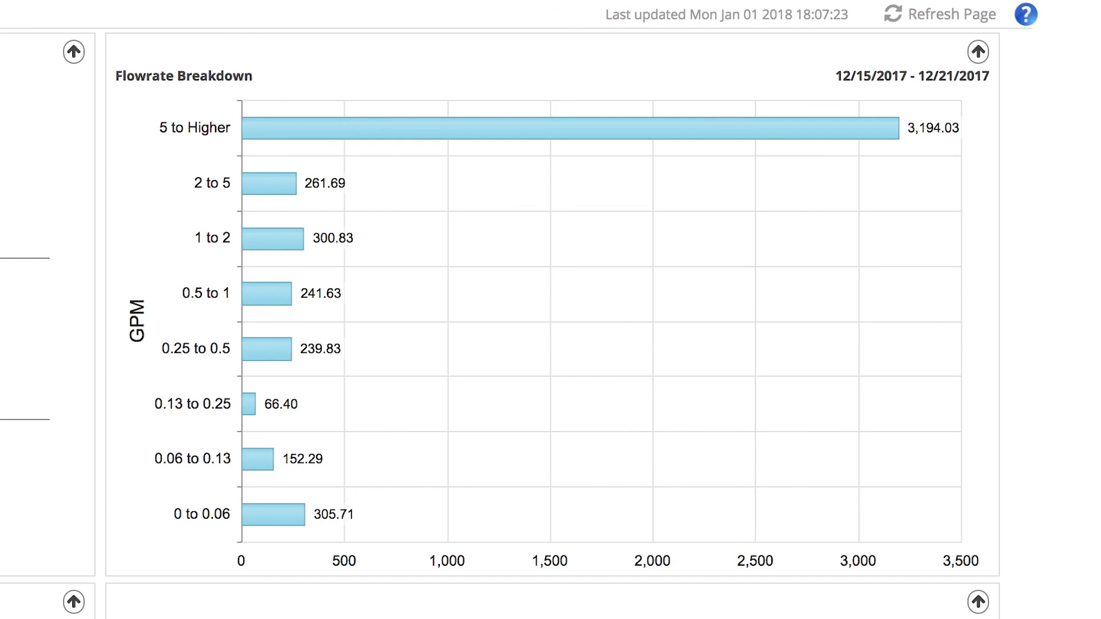
pyautogui.moveTo(332, 129)
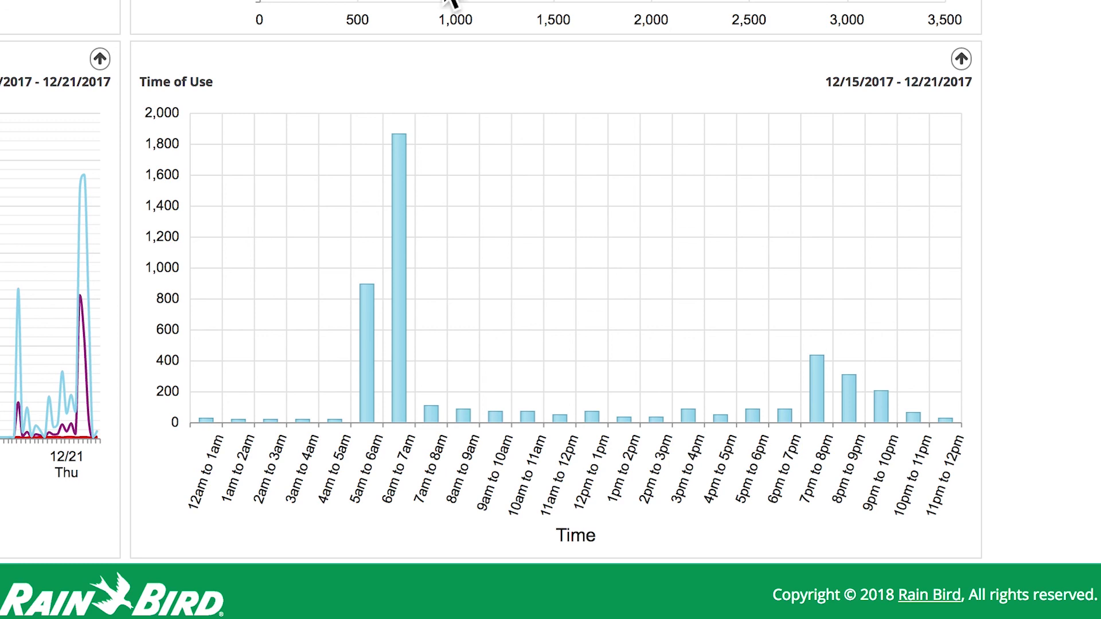
pyautogui.moveTo(369, 290)
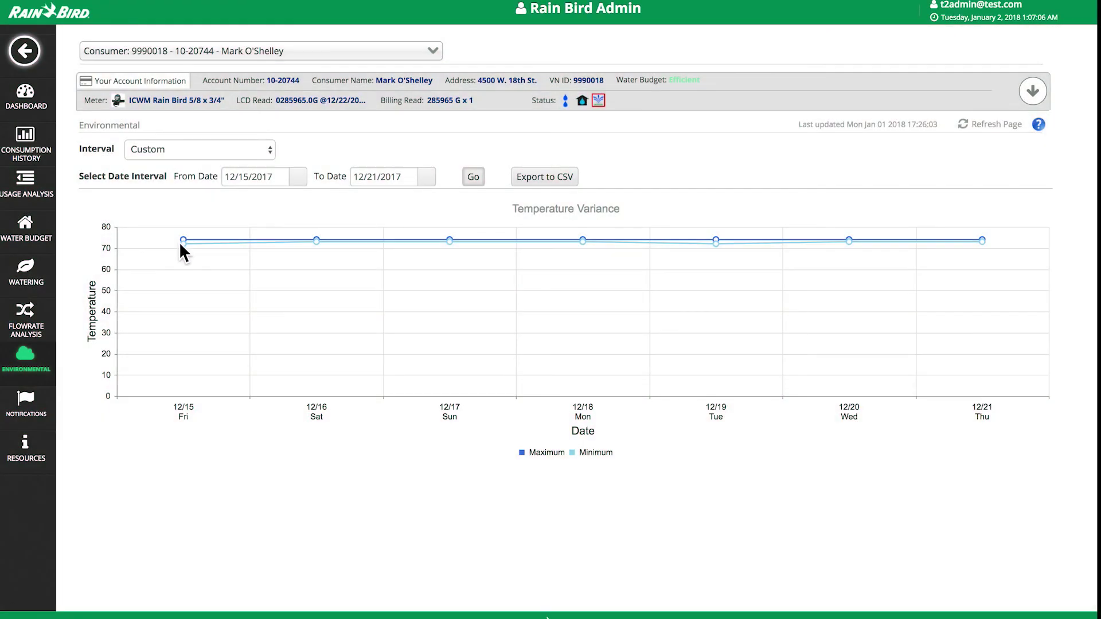
# Inspect the 12/15–12/21 Temperature Variance data points on the Environmental page
pyautogui.moveTo(184, 240)
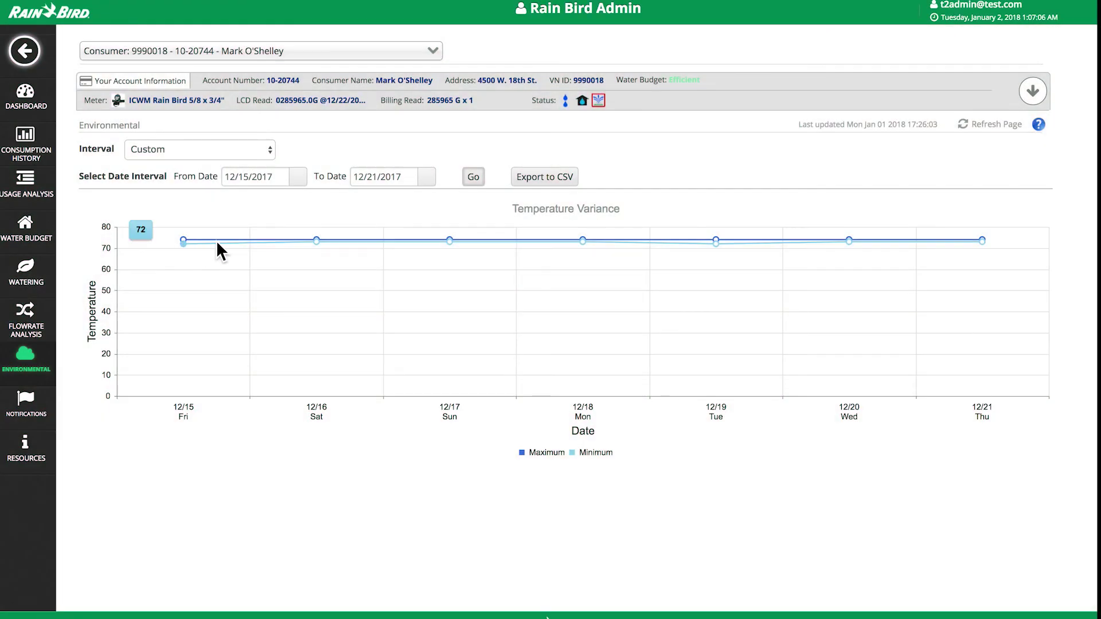
pyautogui.moveTo(449, 242)
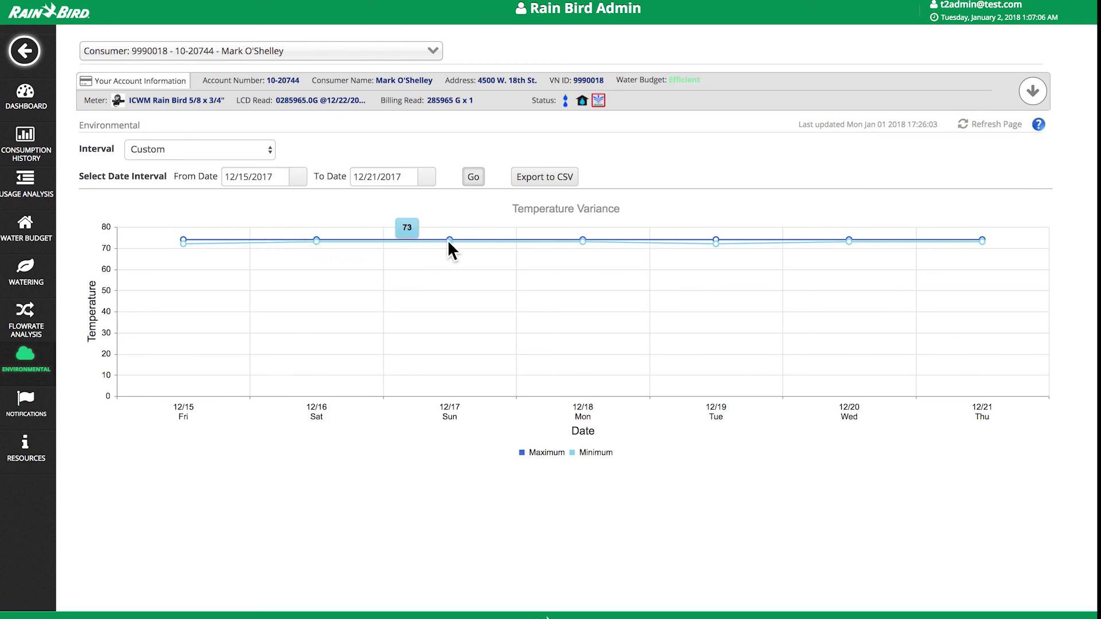
pyautogui.moveTo(580, 243)
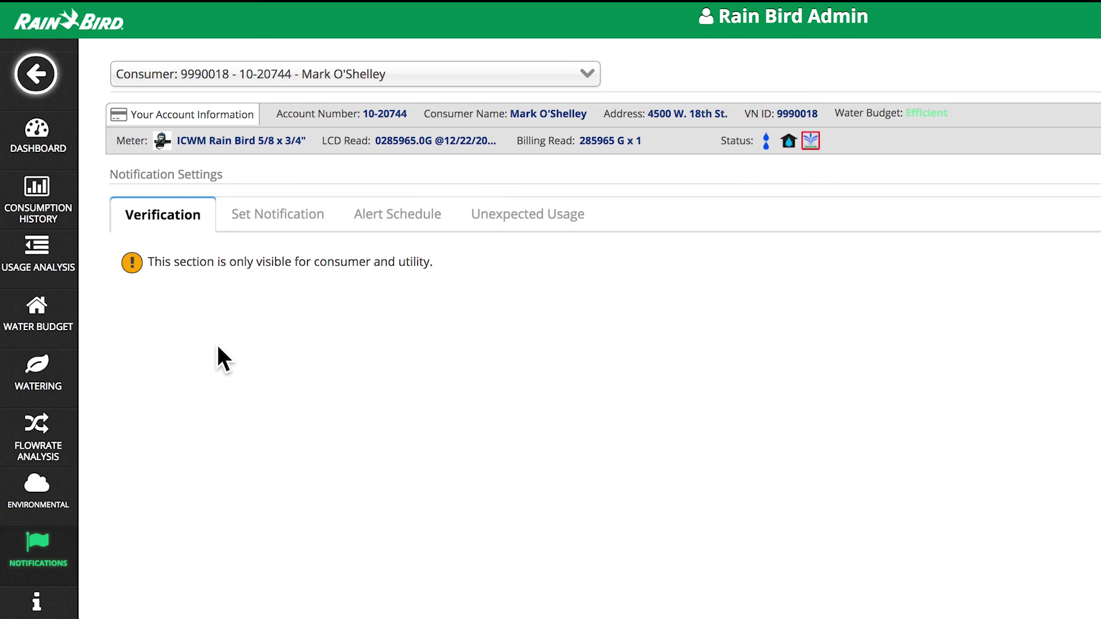
# Enable the Unexpected Usage alert date range from 1/17/2018 to 1/20/2018 and save it
pyautogui.click(499, 221)
pyautogui.click(129, 290)
pyautogui.click(317, 291)
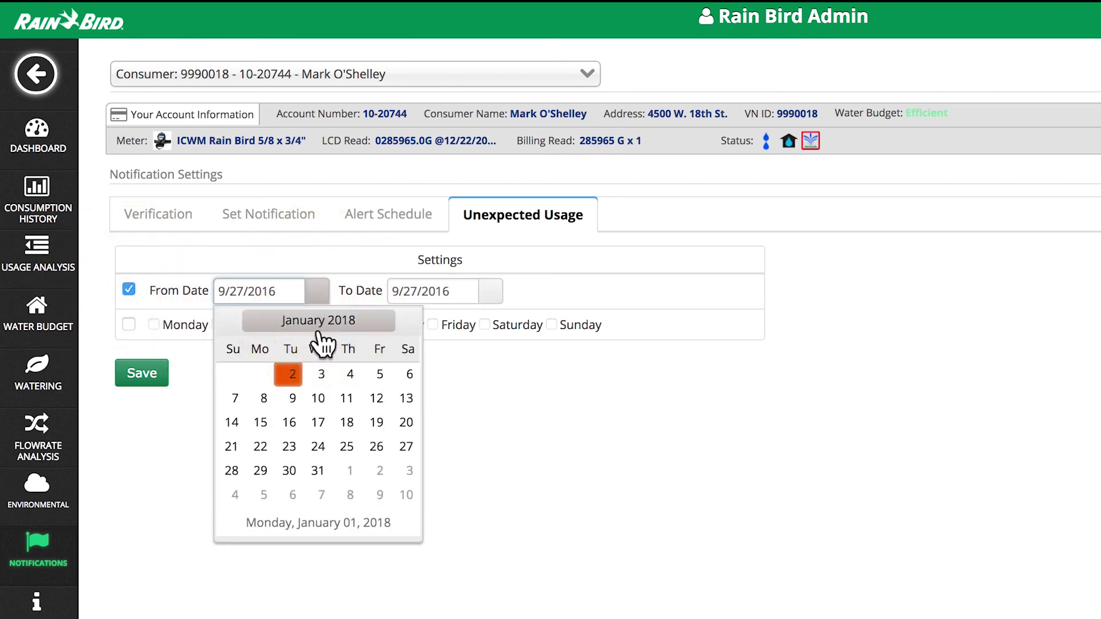
pyautogui.click(318, 422)
pyautogui.click(489, 291)
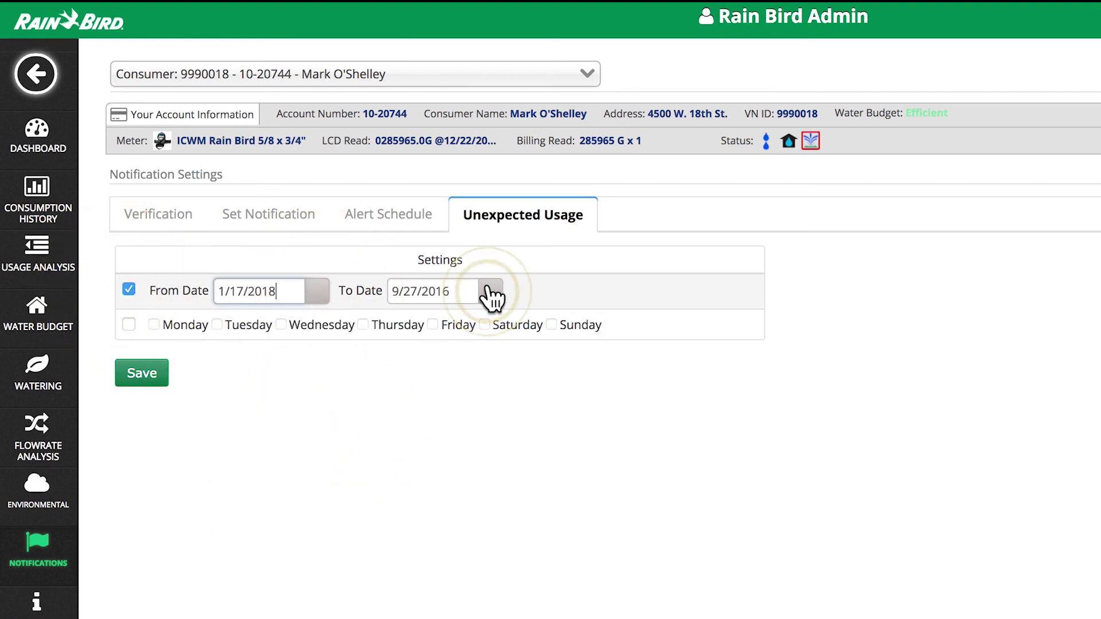
pyautogui.click(573, 421)
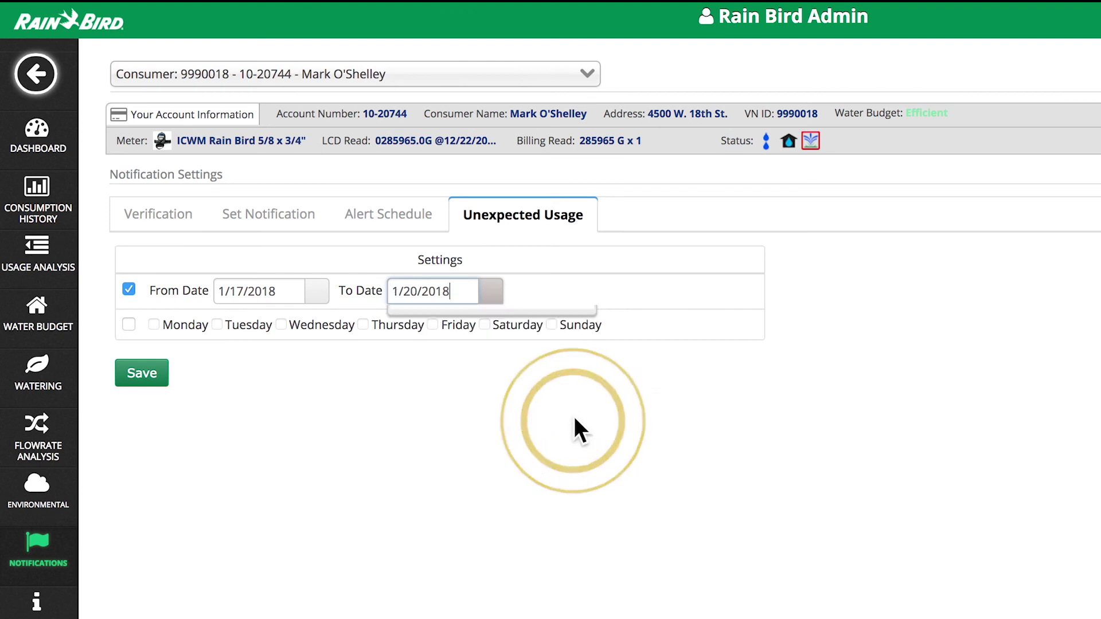
pyautogui.click(146, 376)
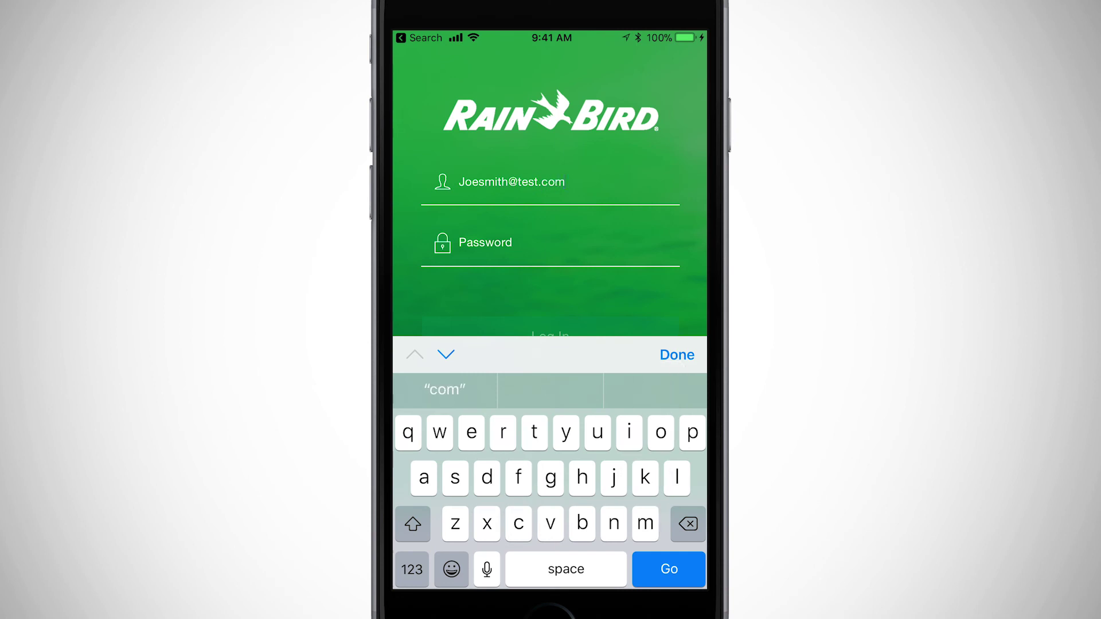
# Log in to the Rain Bird mobile app with the account password
pyautogui.click(485, 243)
pyautogui.click(549, 292)
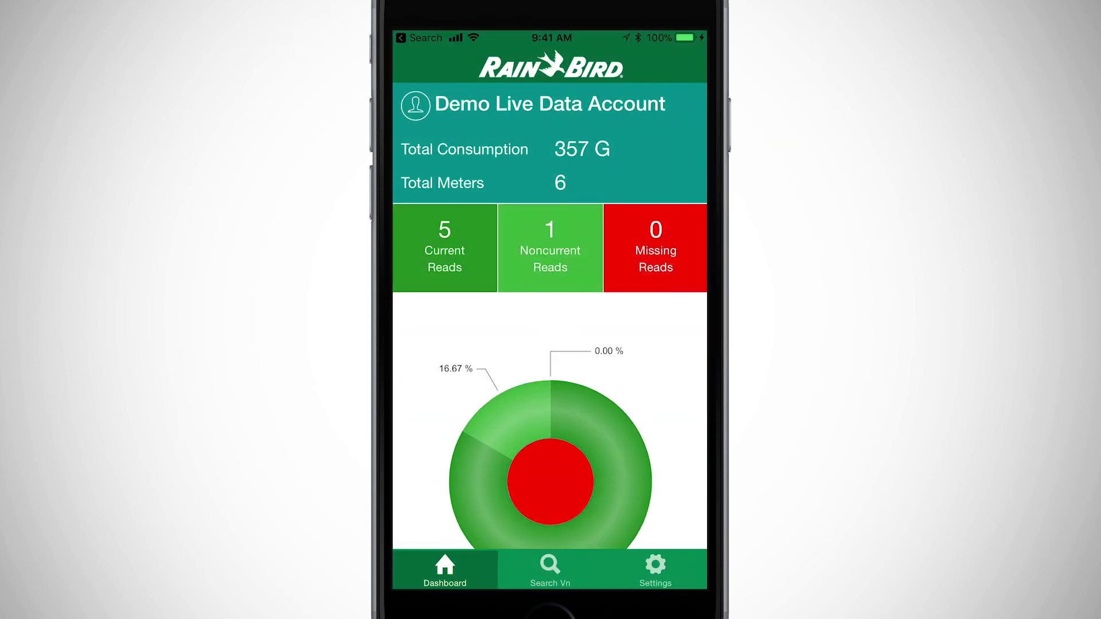
# Search consumers by surname and open the matching consumer's account
pyautogui.click(549, 563)
pyautogui.click(549, 105)
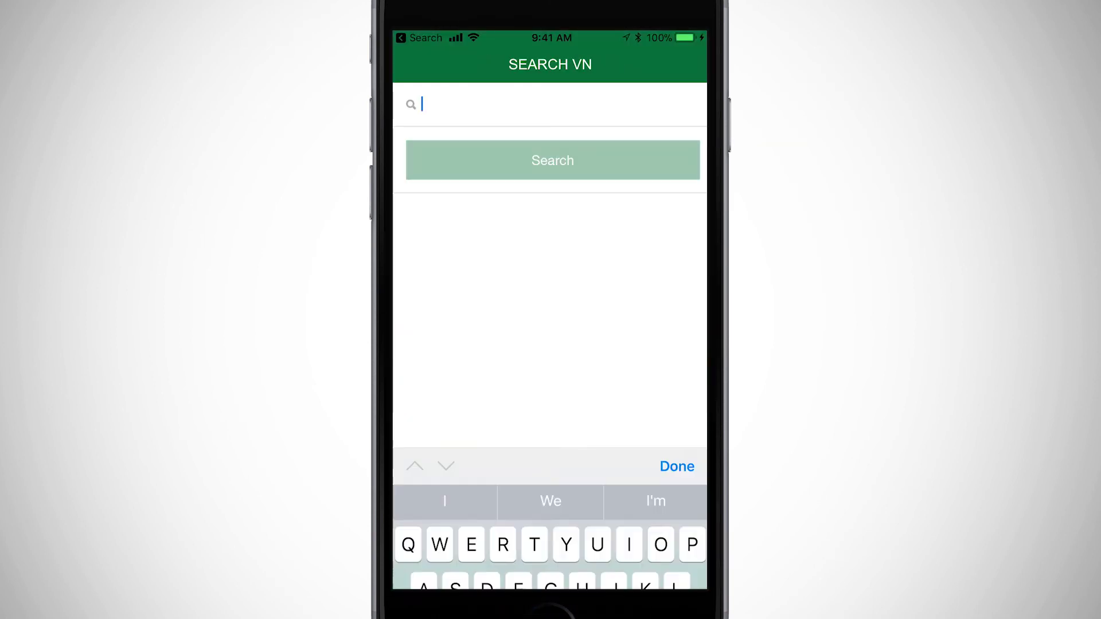
pyautogui.write('Smith')
pyautogui.press('Return')
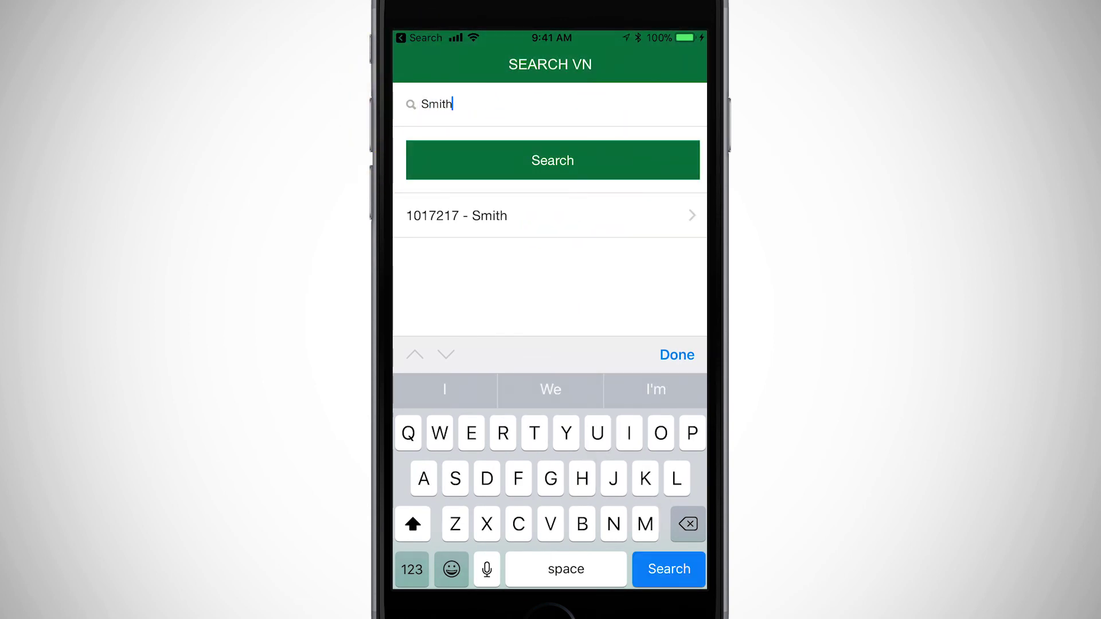
pyautogui.click(472, 216)
# Review the consumer's consumption history, water usage breakdown, then environmental temperature readings
pyautogui.click(473, 255)
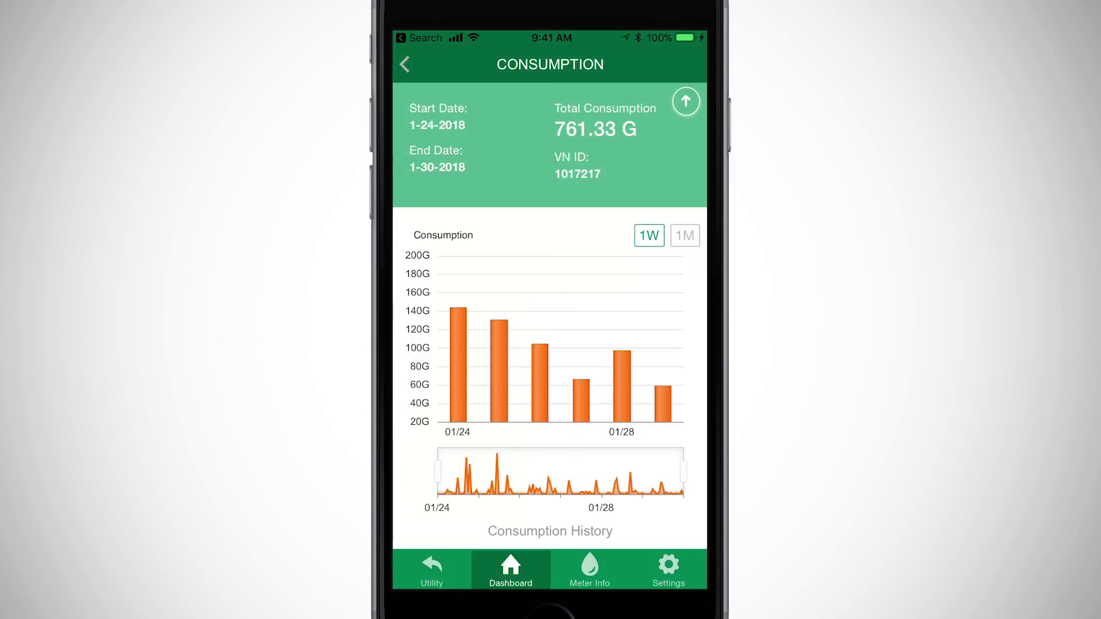
pyautogui.click(408, 63)
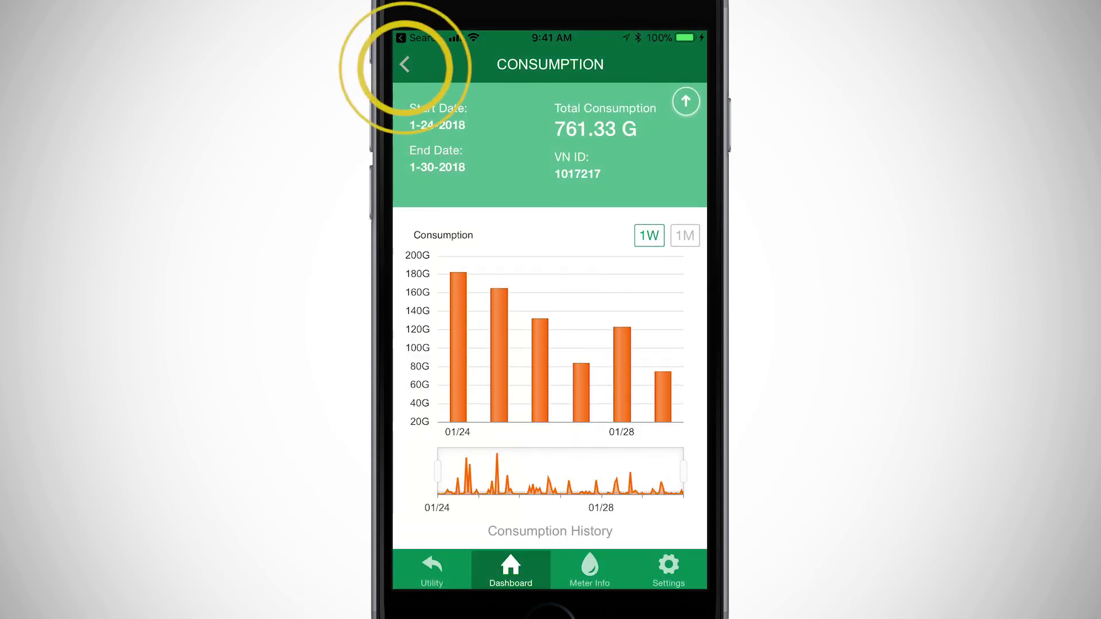
pyautogui.click(617, 261)
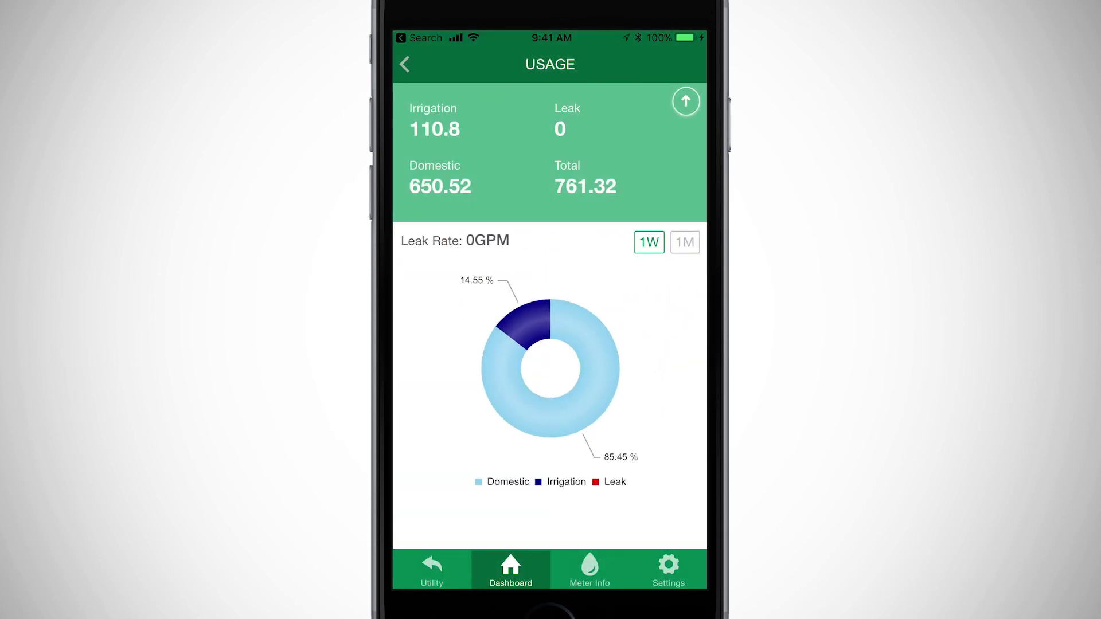
pyautogui.click(409, 62)
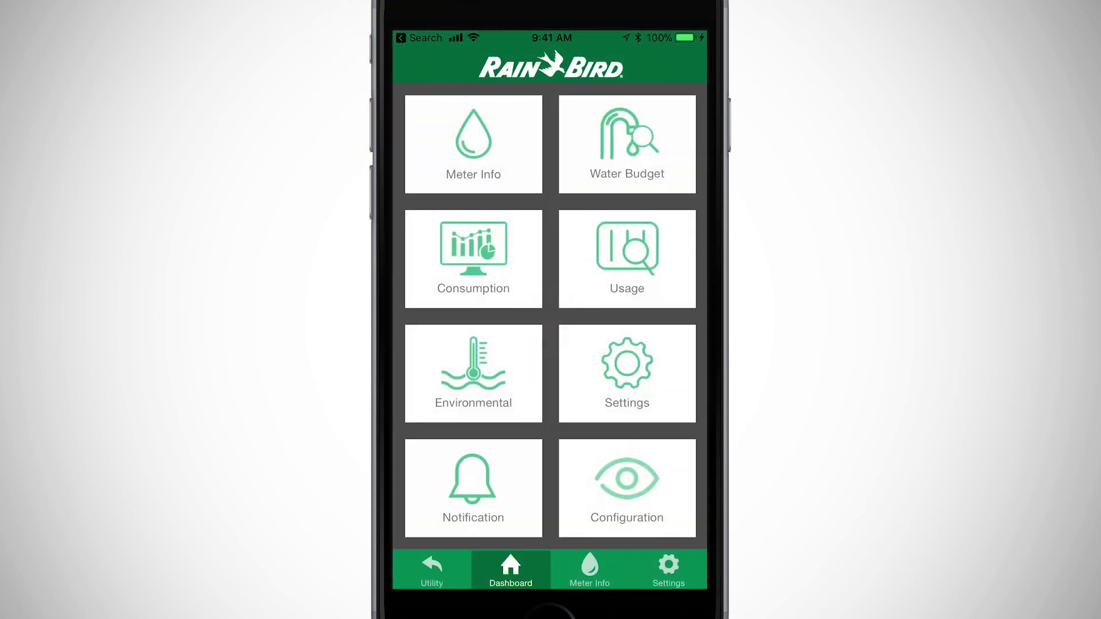
pyautogui.click(469, 378)
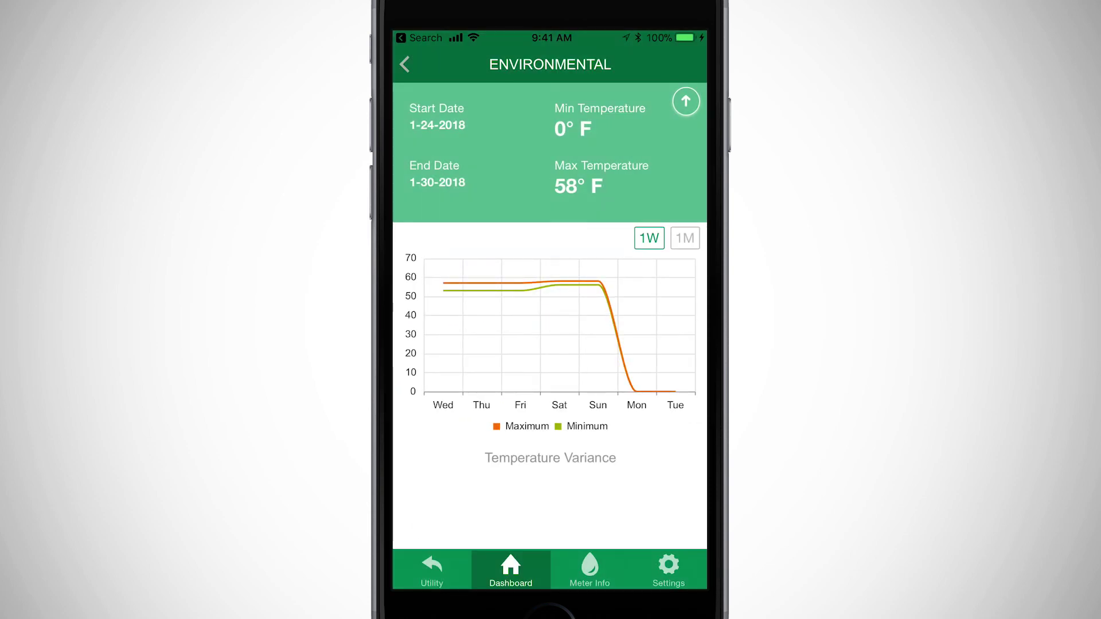